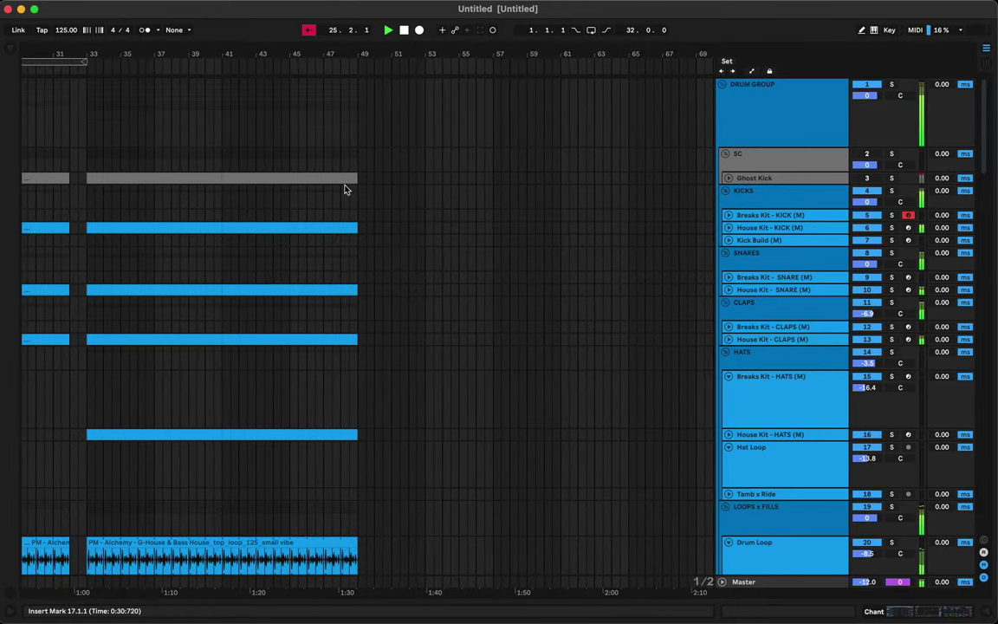
Step: Unfold the Ghost Kick track and add one beat of kick at bar 49 to the Ghost Kick and House Kit - KICK tracks
click(727, 178)
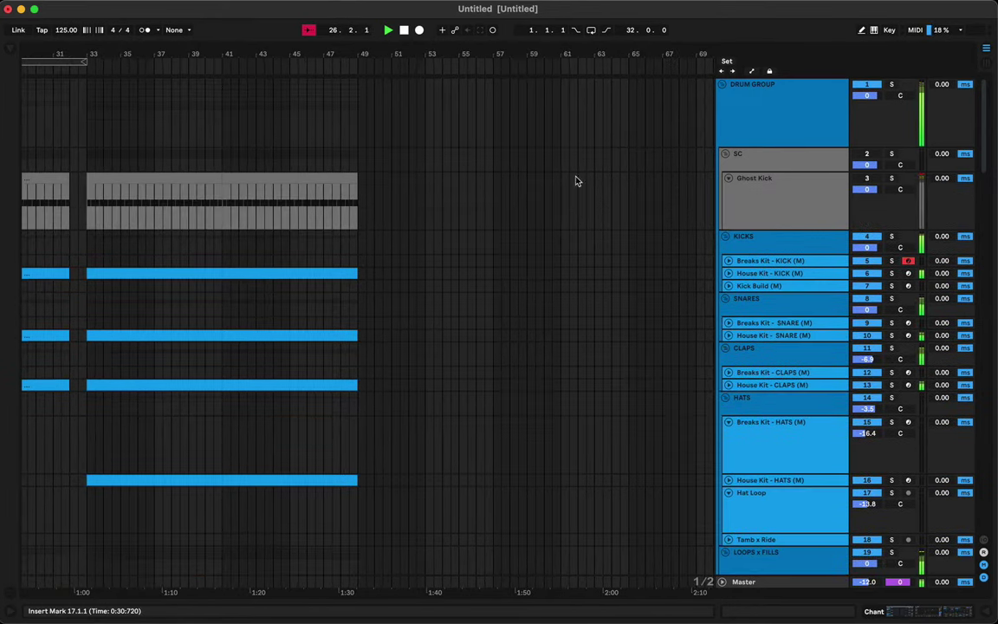
drag(362, 59, 339, 200)
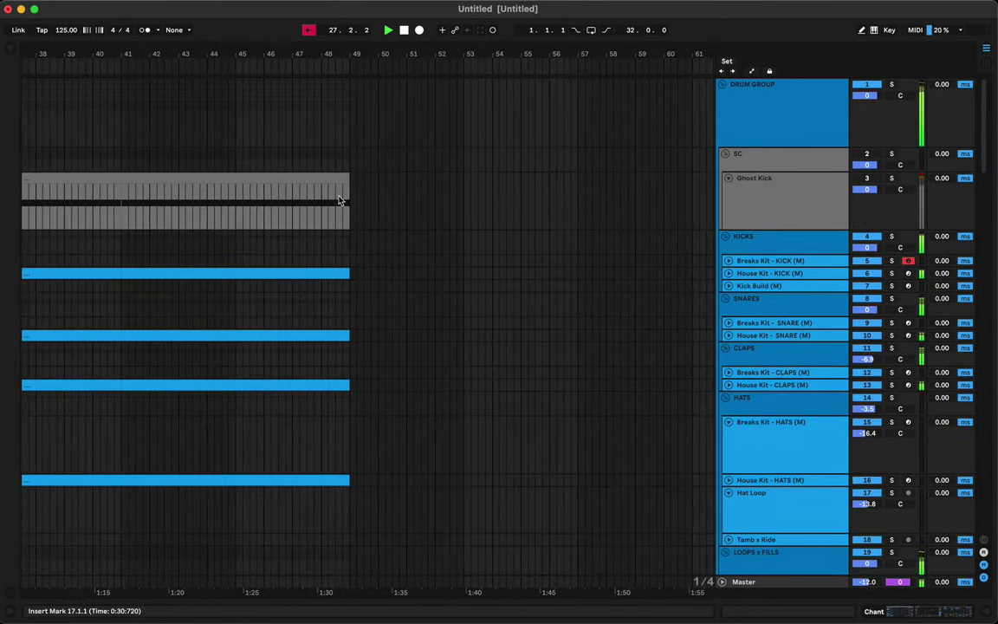
click(328, 218)
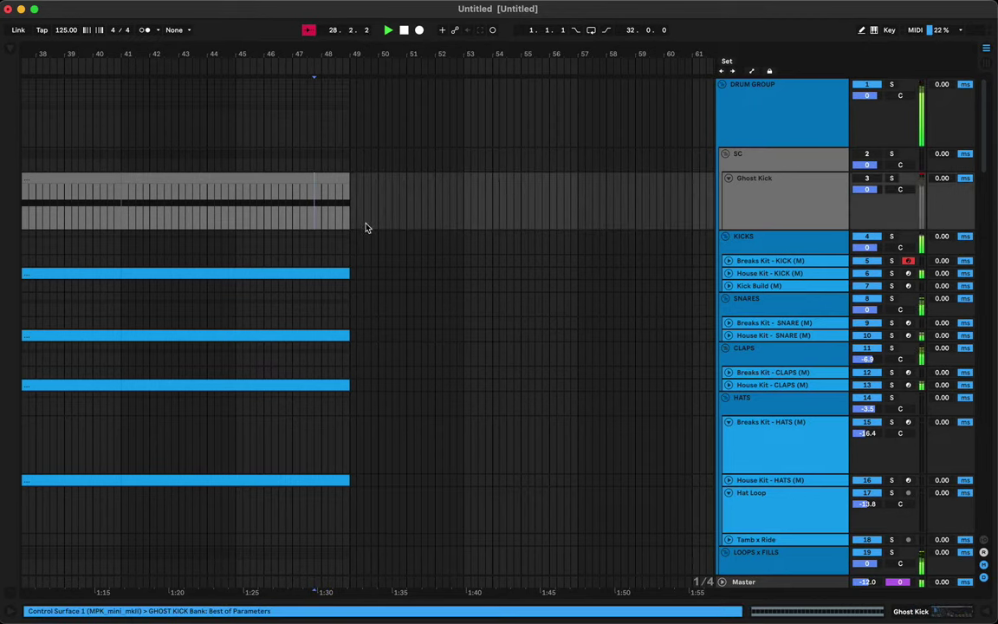
drag(346, 193, 352, 271)
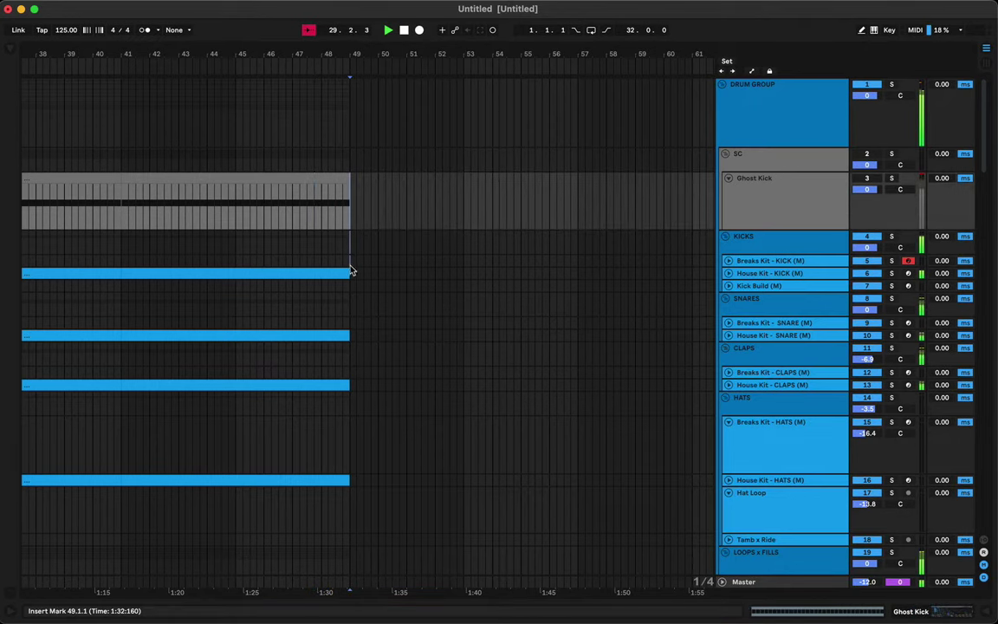
click(342, 276)
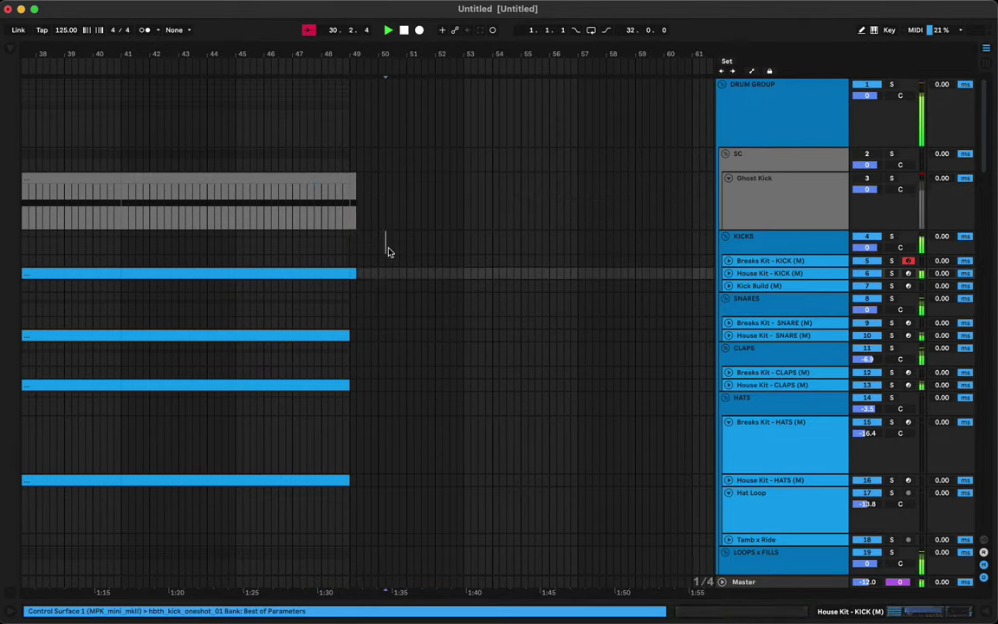
Step: Duplicate the crash clip at bar 33 on the Crash - House track to bar 49
scroll(389, 282, down, 10)
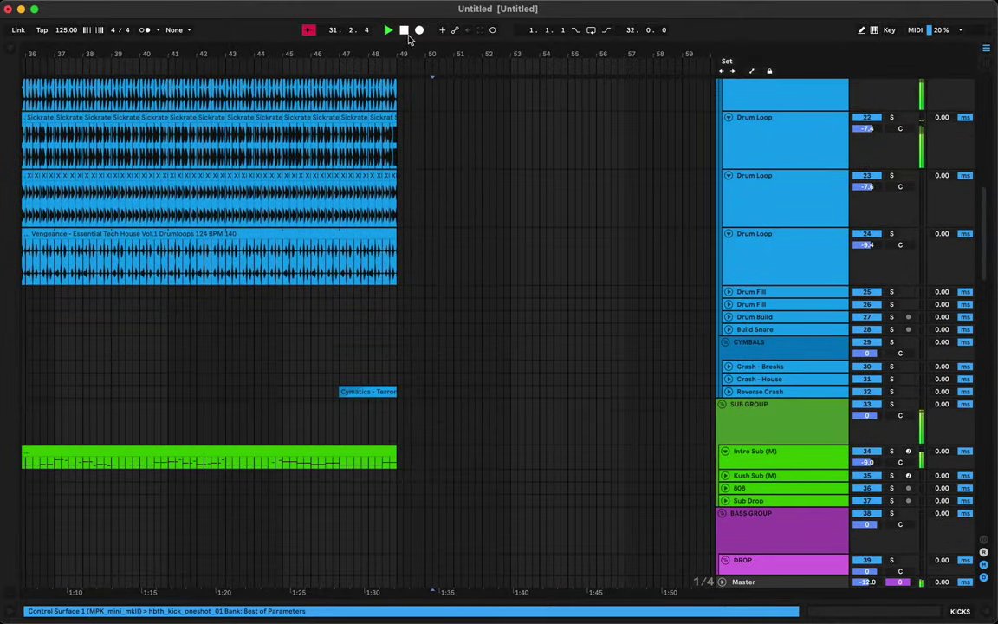
drag(407, 54, 407, 17)
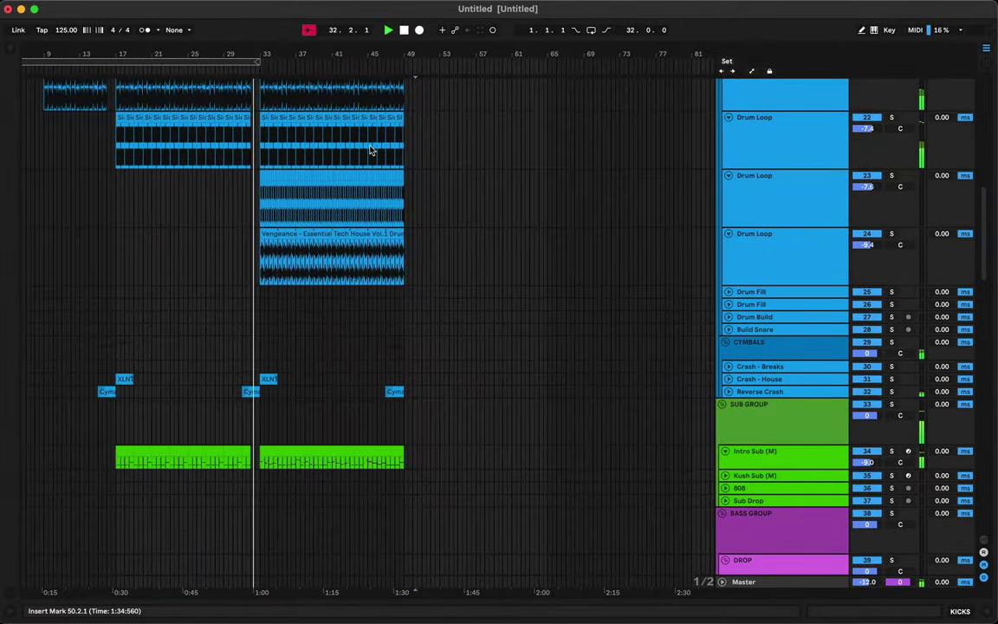
click(267, 379)
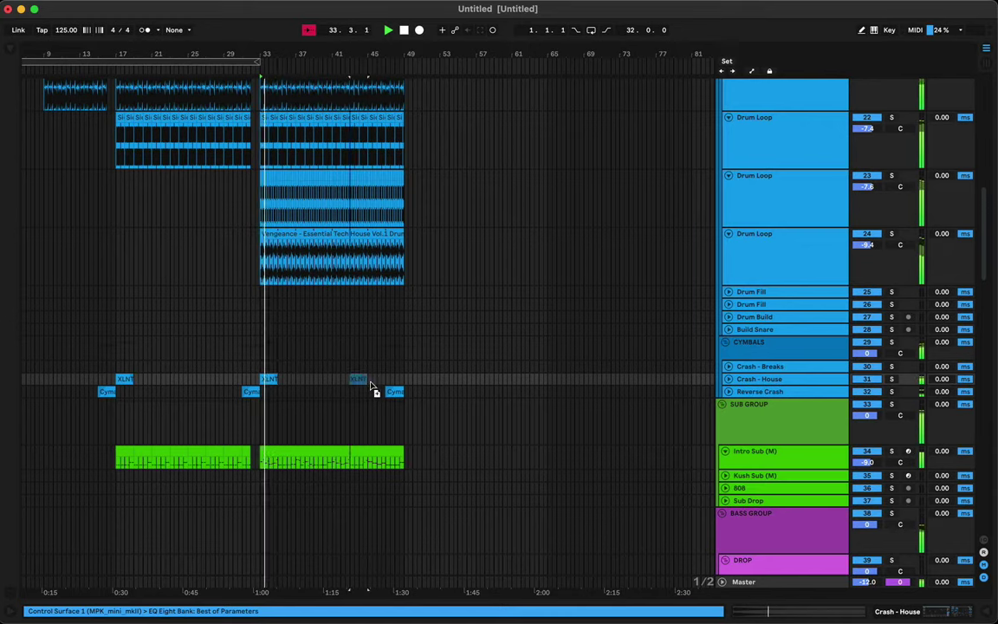
drag(370, 382, 412, 378)
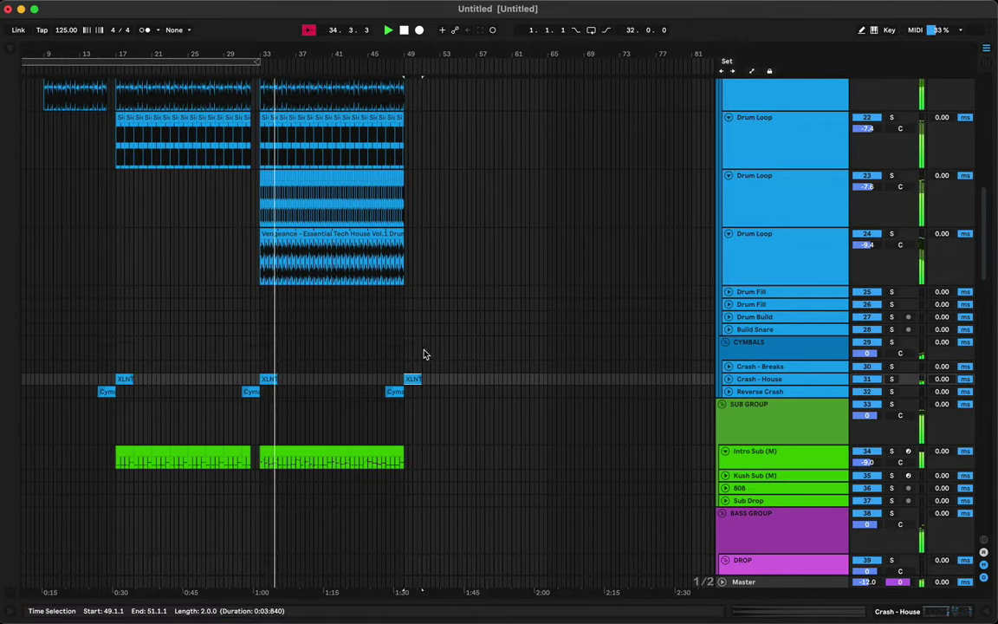
Step: Lower Drum Loop track 23 to -9.8 dB and Drum Loop track 24 to -11.6 dB
click(337, 234)
key(Tab)
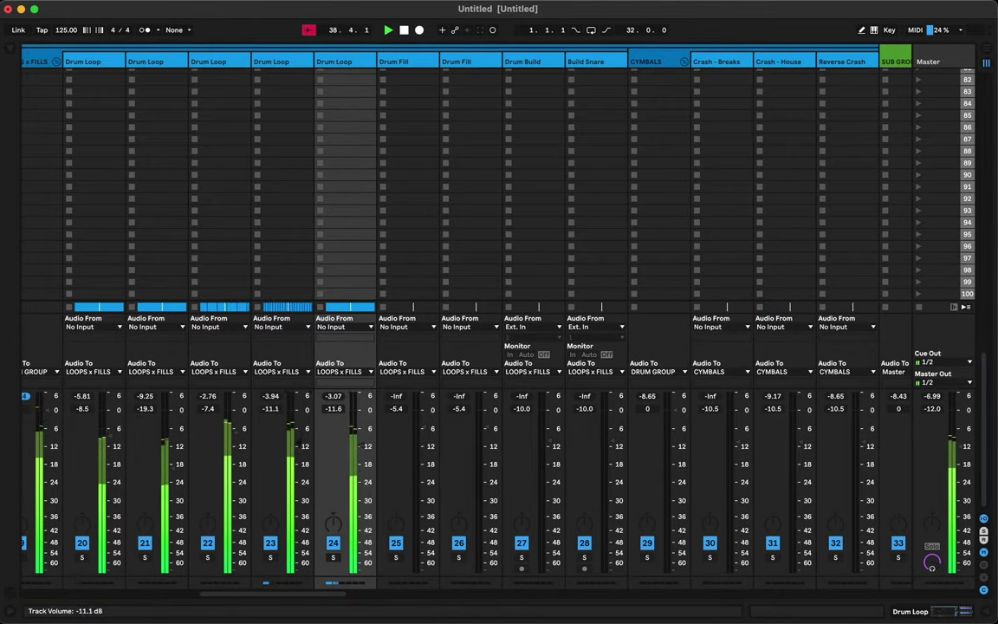
key(Tab)
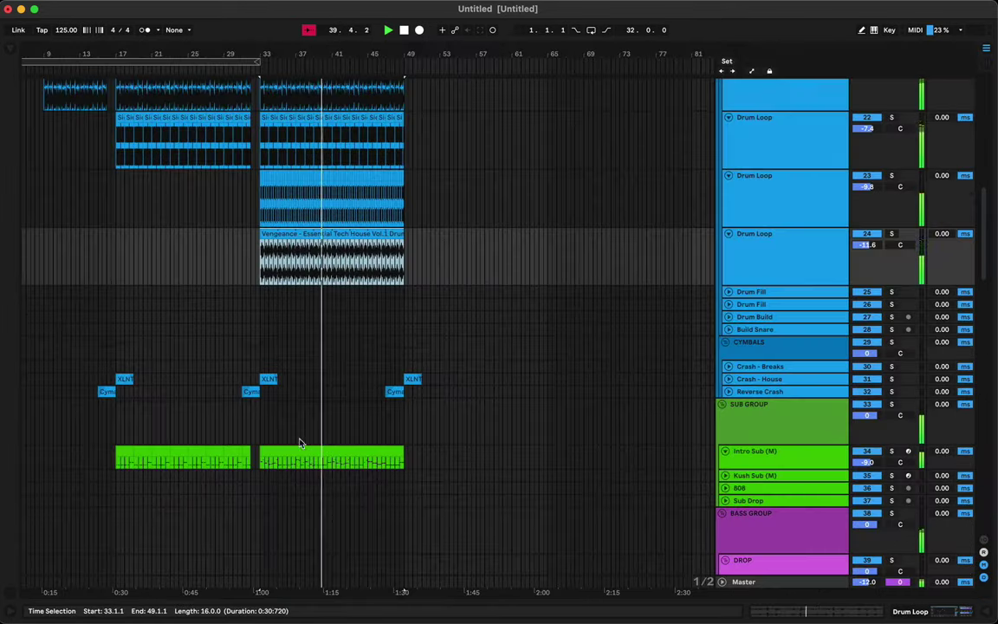
Step: Look through the hats, sub, bass, chords, FX and boot tracks, then play the arrangement from bar 47
scroll(383, 242, up, 6)
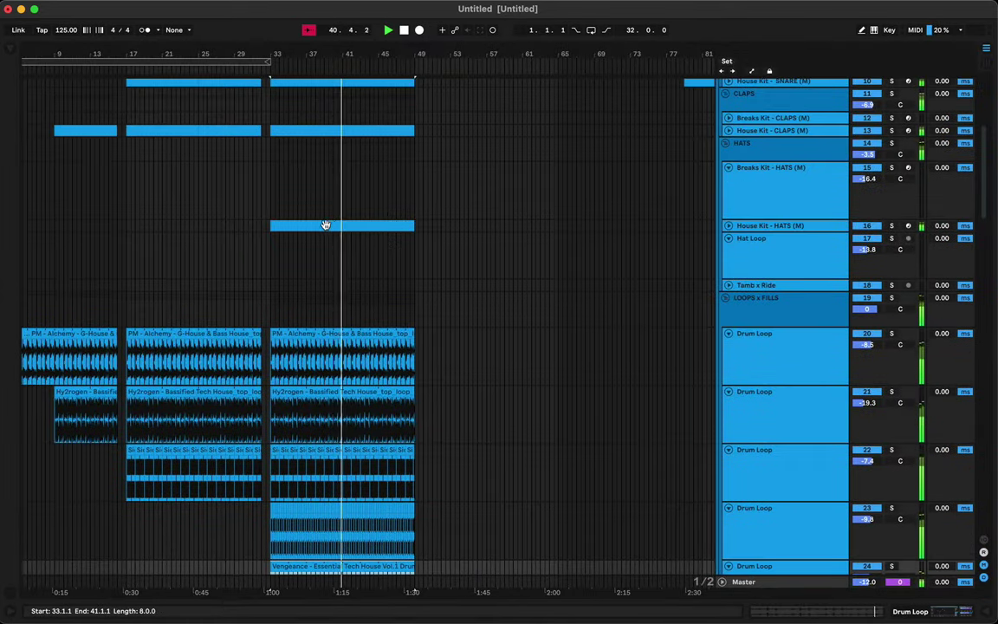
click(325, 226)
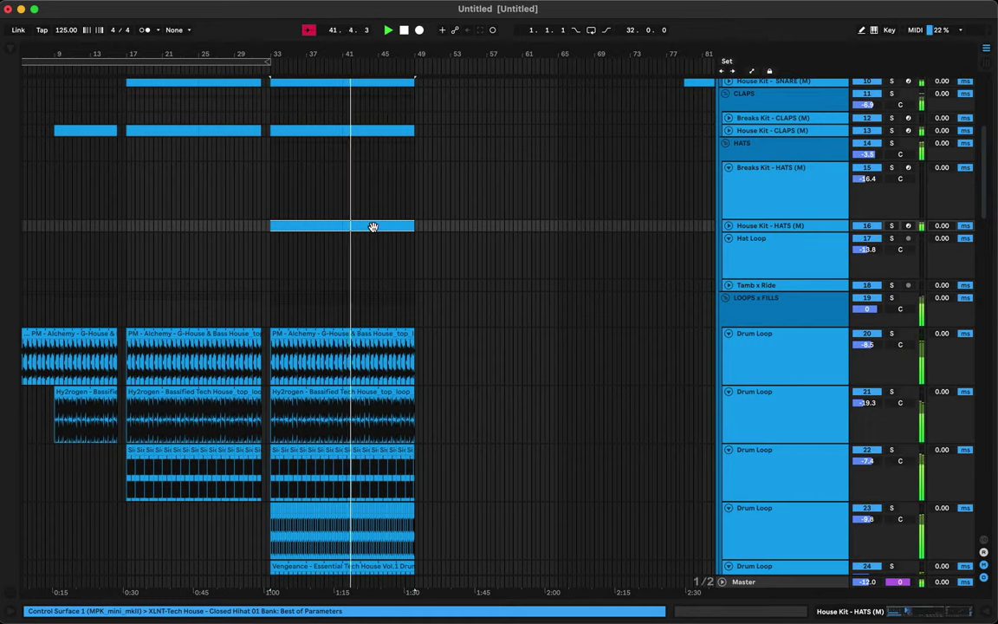
click(372, 226)
key(Tab)
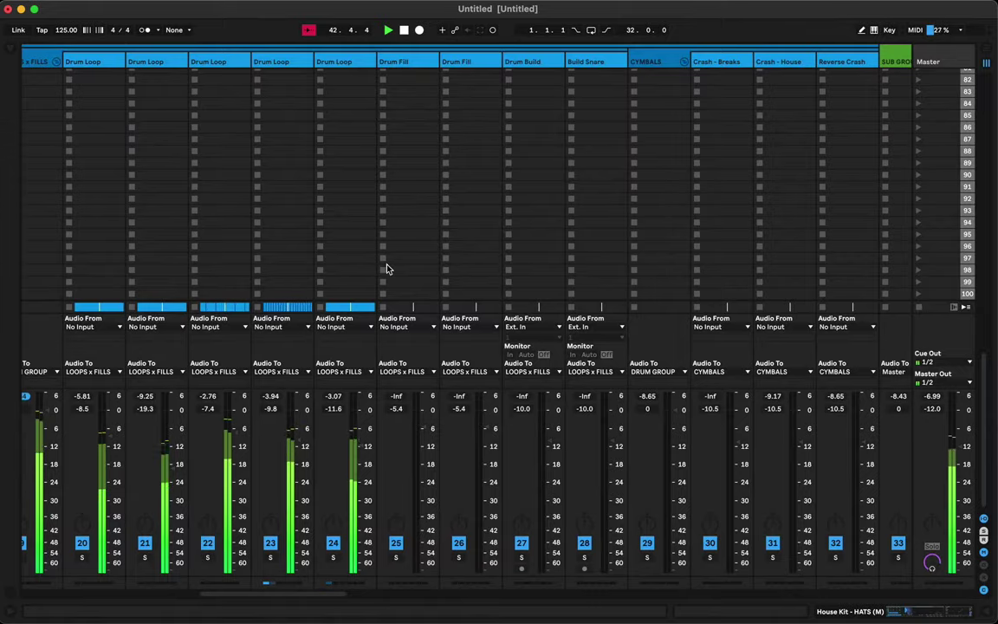
key(Tab)
scroll(432, 295, down, 10)
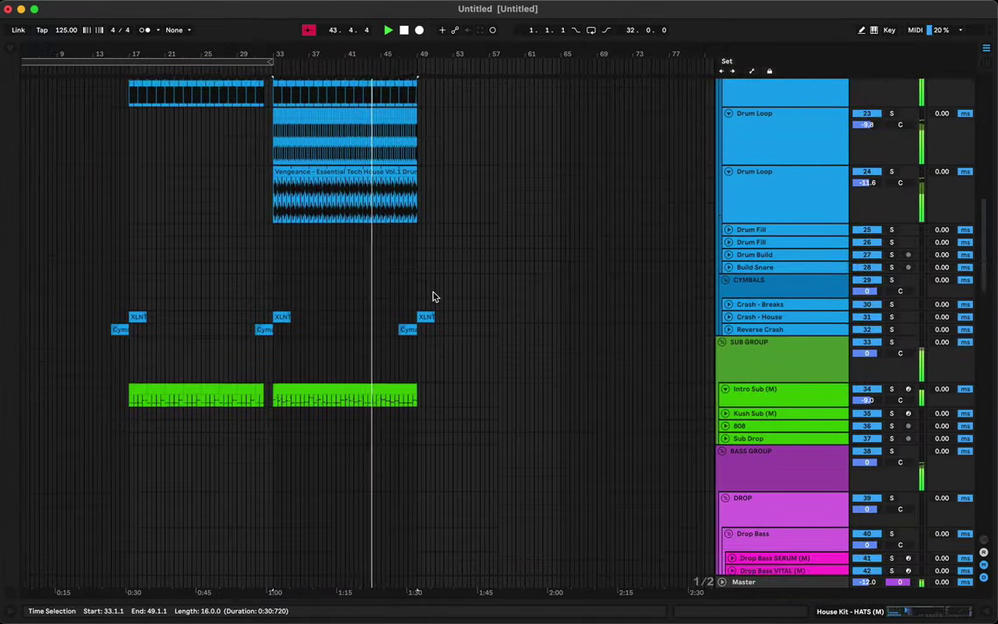
scroll(432, 295, down, 15)
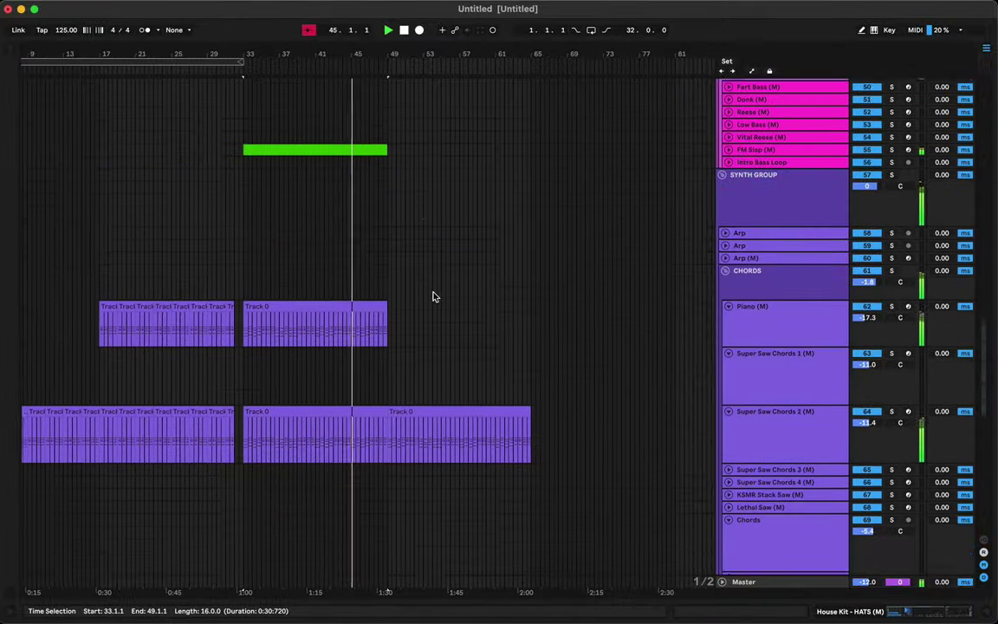
scroll(434, 296, down, 15)
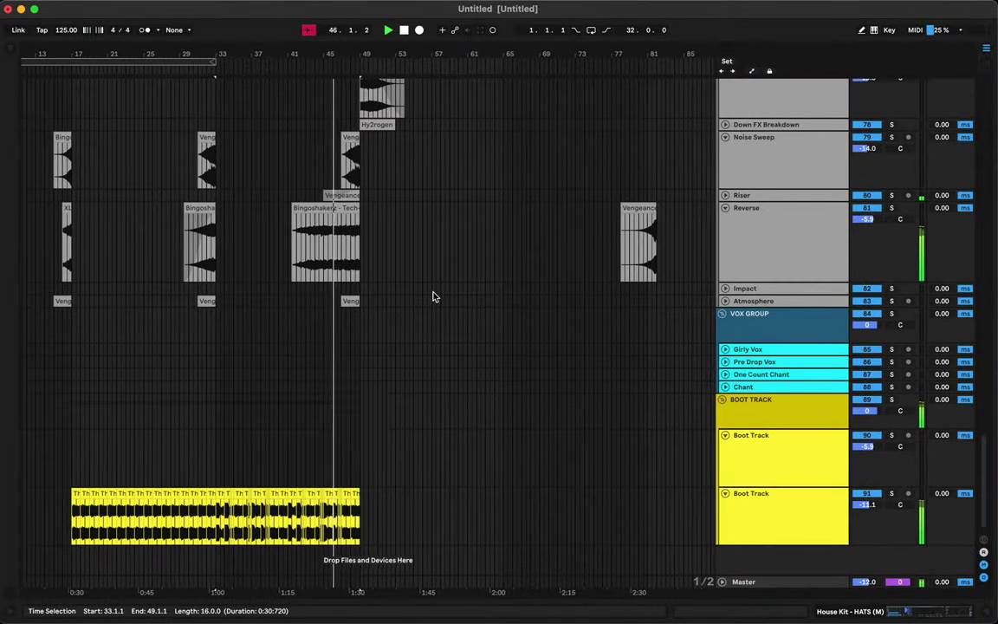
scroll(434, 297, up, 5)
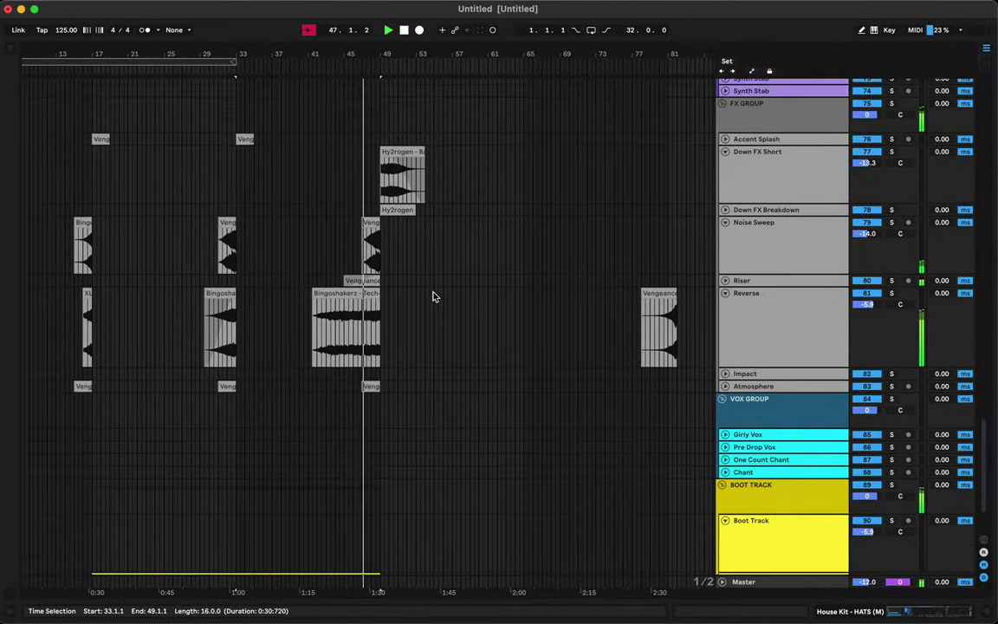
scroll(434, 296, up, 15)
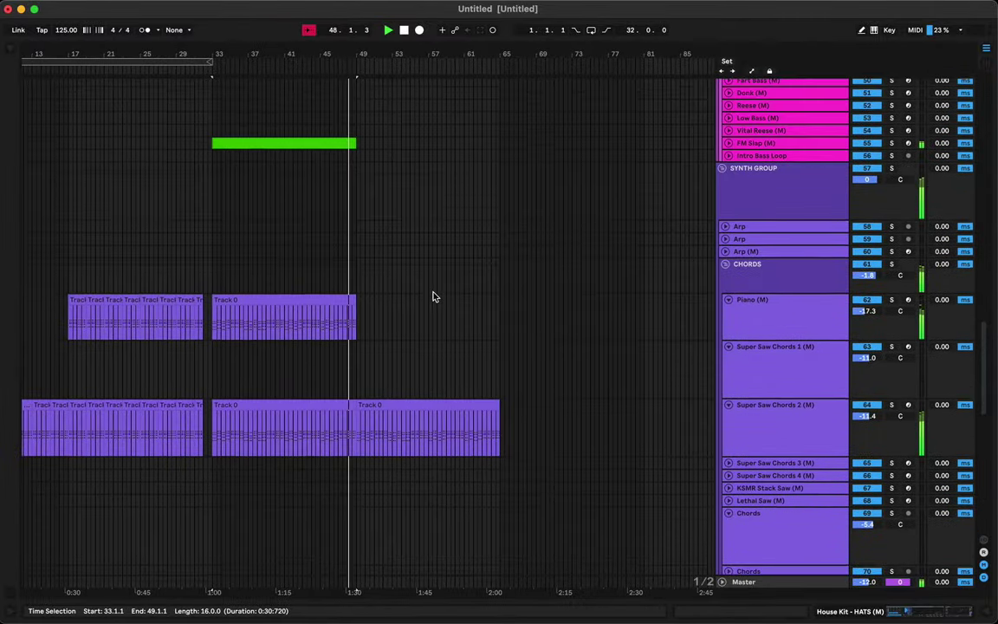
scroll(434, 296, up, 5)
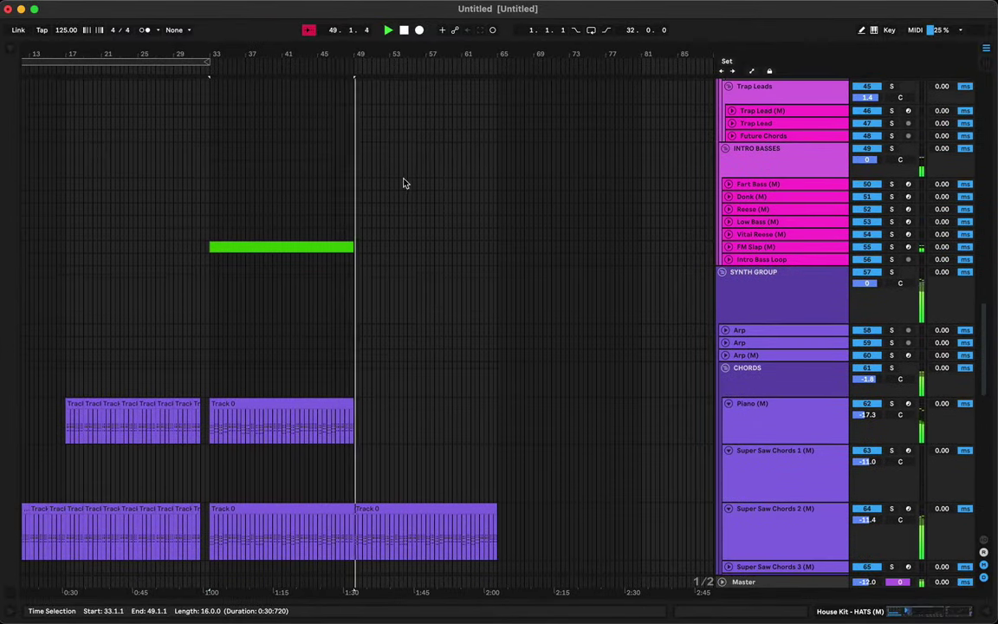
drag(373, 55, 695, 526)
click(305, 477)
Step: Copy the vocal section from 108.3.1 to 110.3.1 of the California Dreamin' clip and paste it at 48.3.1 on Boot Track 90
scroll(334, 474, down, 10)
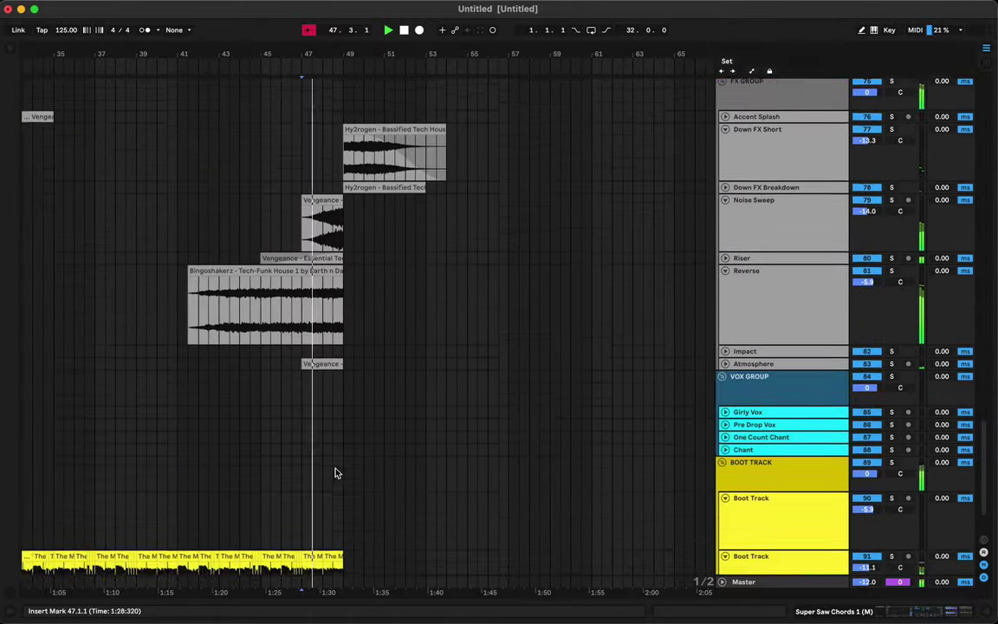
scroll(333, 472, right, 5)
scroll(322, 466, right, 10)
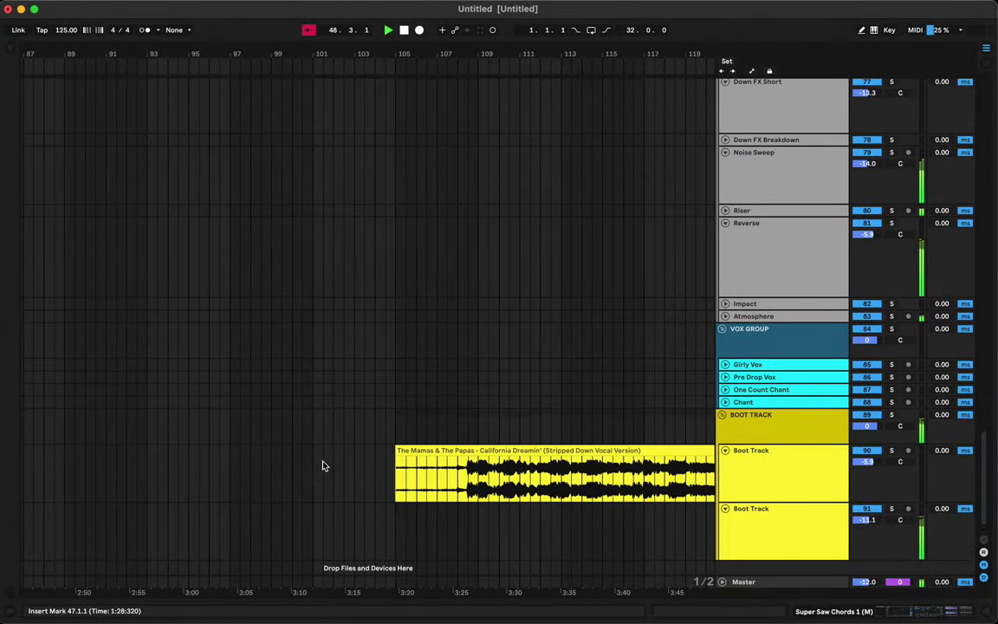
click(398, 454)
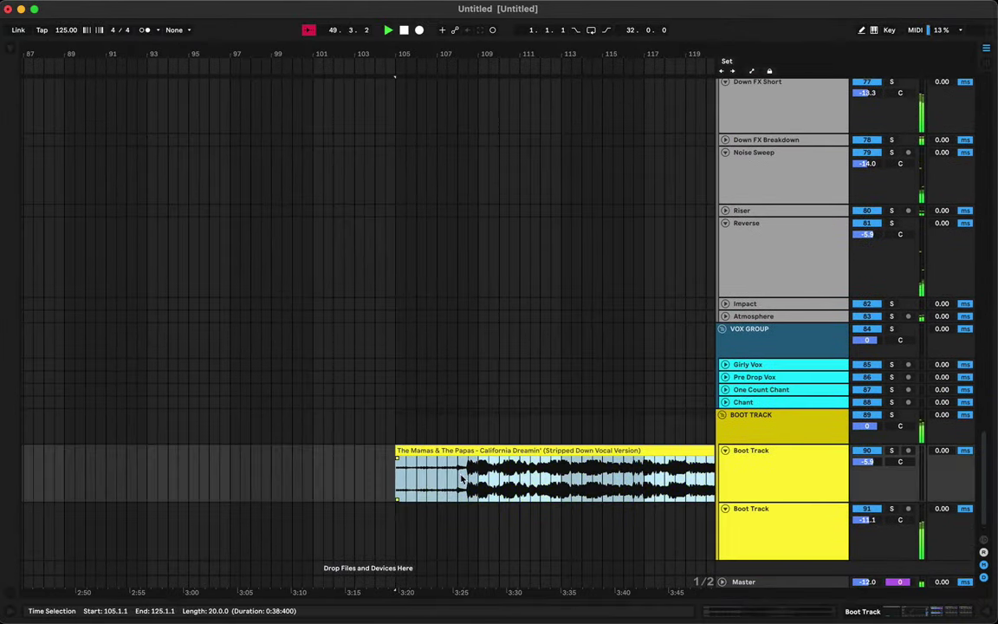
drag(468, 479, 479, 479)
key(space)
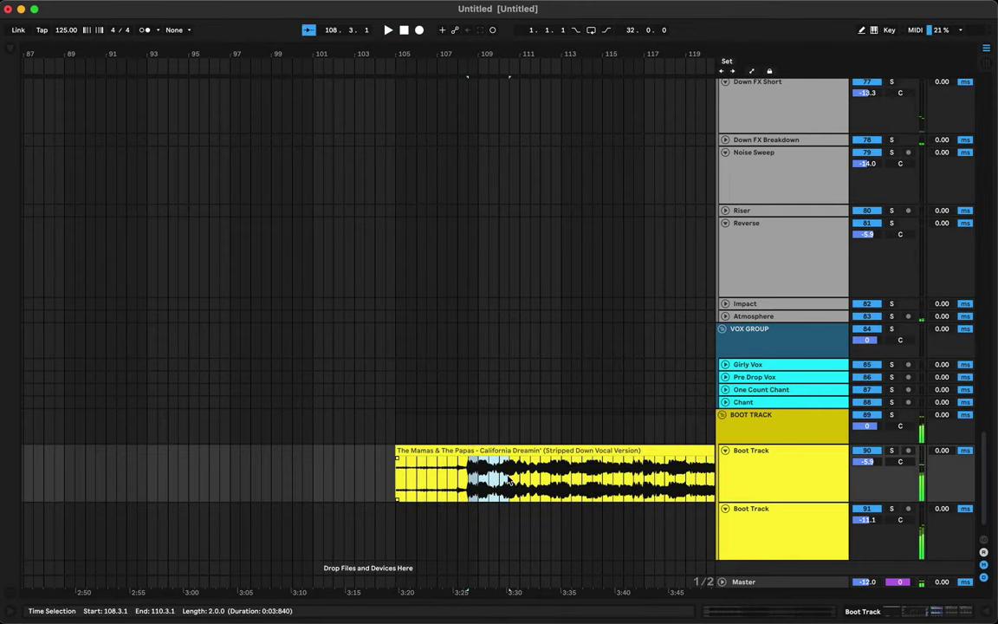
scroll(509, 479, left, 20)
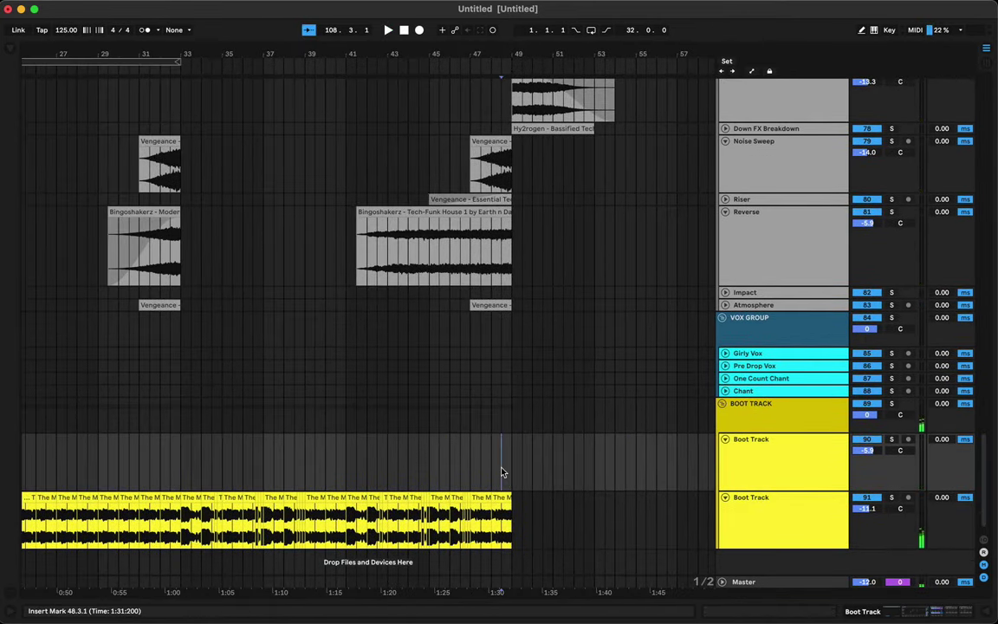
key(super+v)
Step: Play the transition from bar 45 and adjust the Wash Out! automation on Boot Track 91 just before bar 49
click(430, 472)
key(space)
key(a)
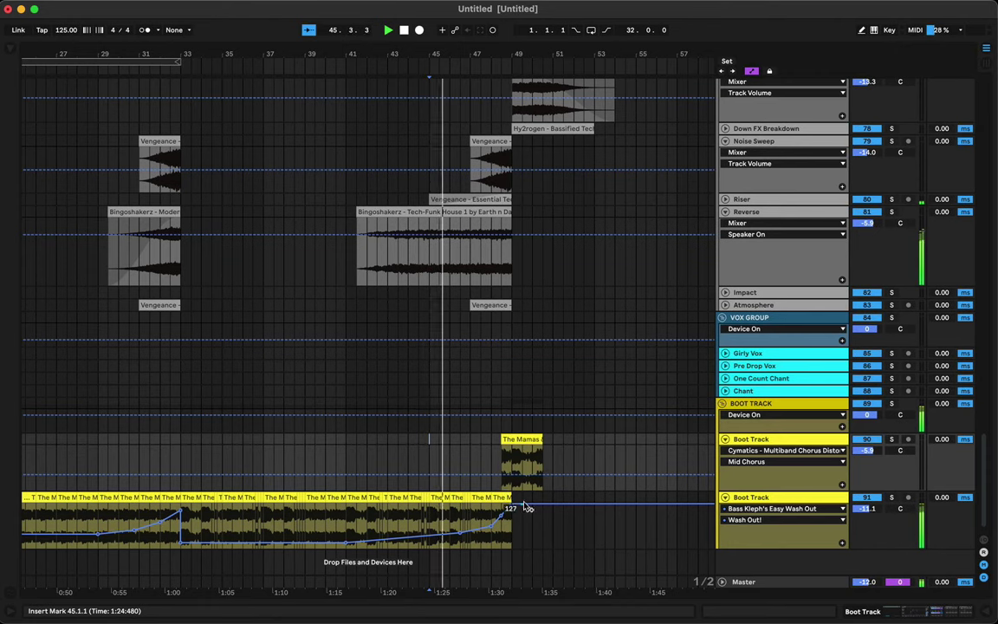
drag(491, 525, 491, 518)
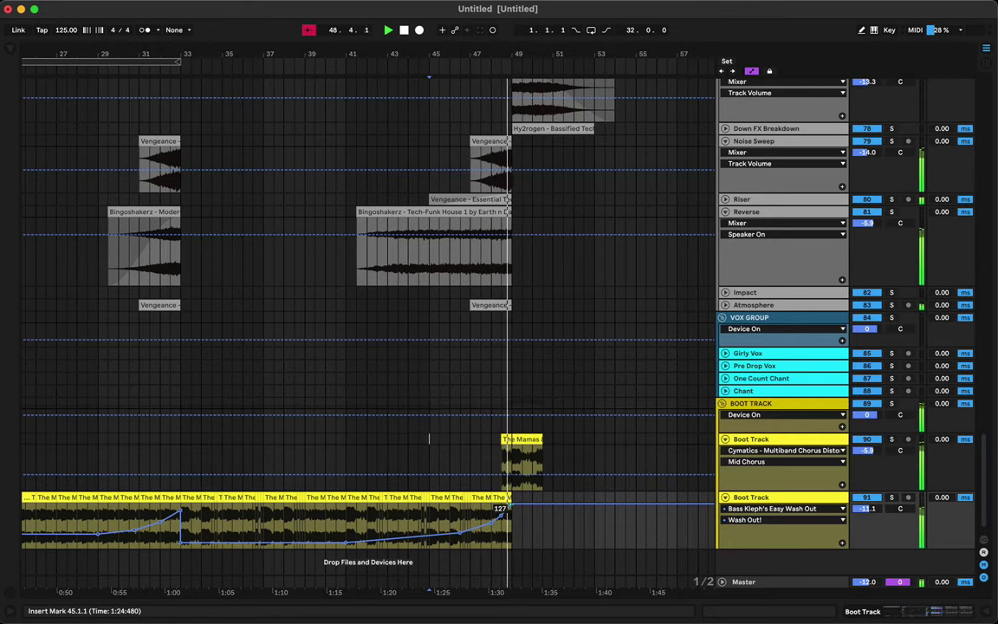
key(a)
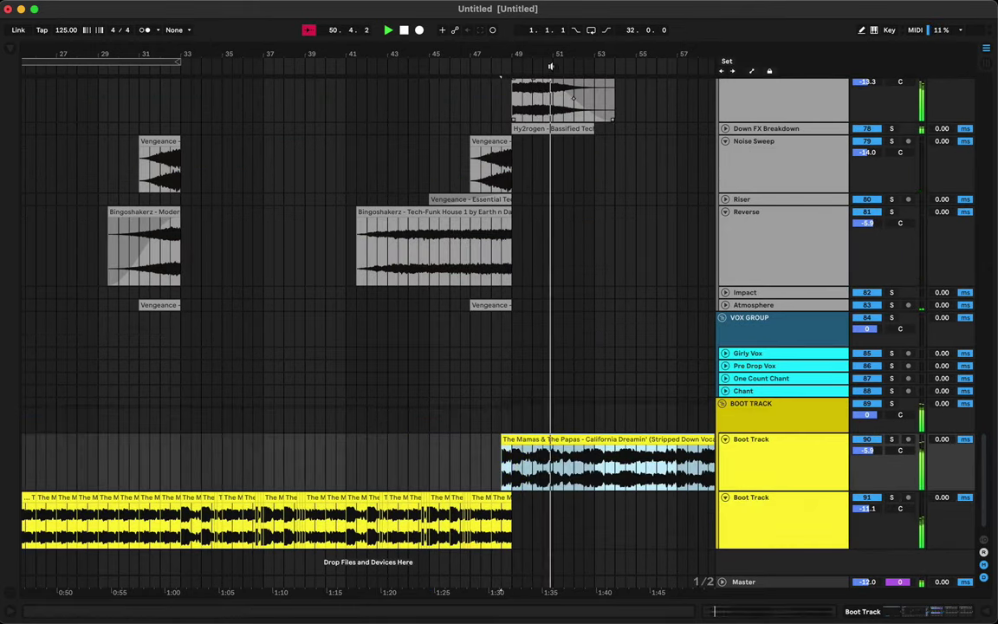
Step: Extend the vocal clip that starts at 48.3.1 on Boot Track 90 so it ends at bar 65
drag(541, 56, 452, 32)
key(minus)
key(minus)
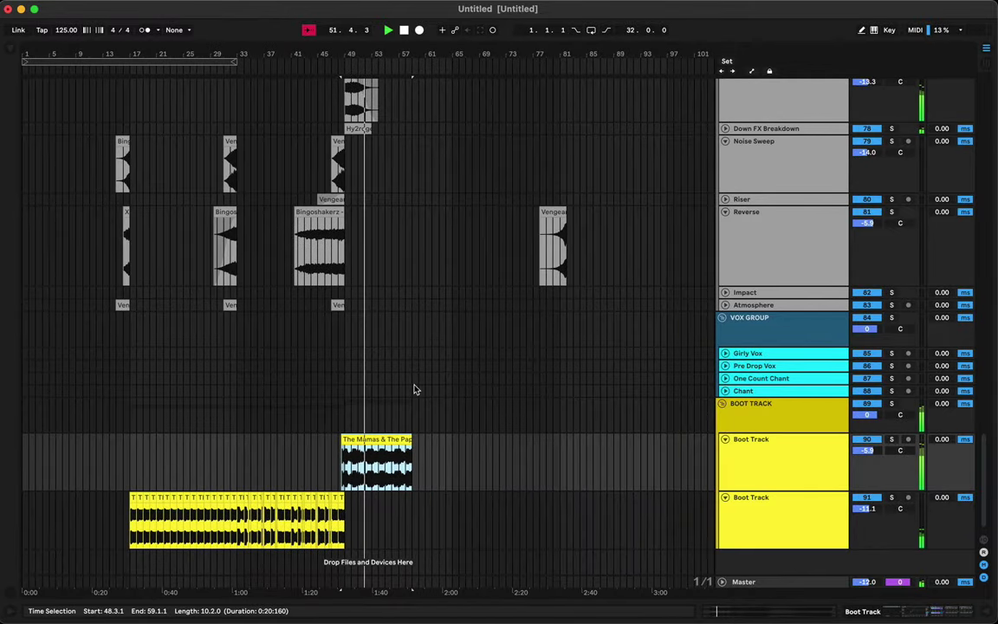
drag(411, 457, 453, 444)
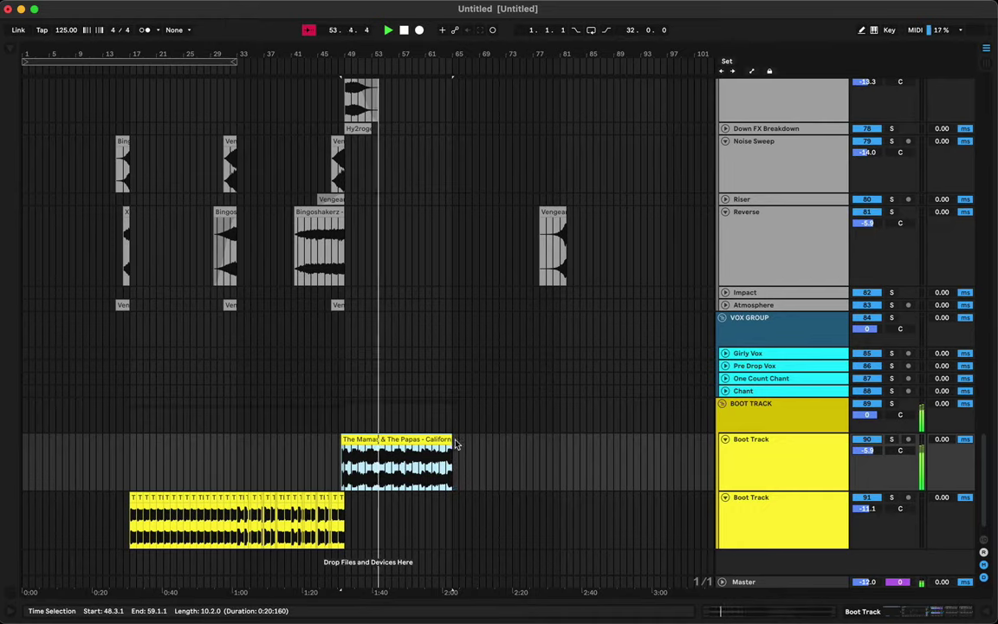
Step: Show the vocal track's devices and lower the EQ Eight low-cut band 1 frequency to 29.7 Hz
double_click(389, 470)
key(shift+Tab)
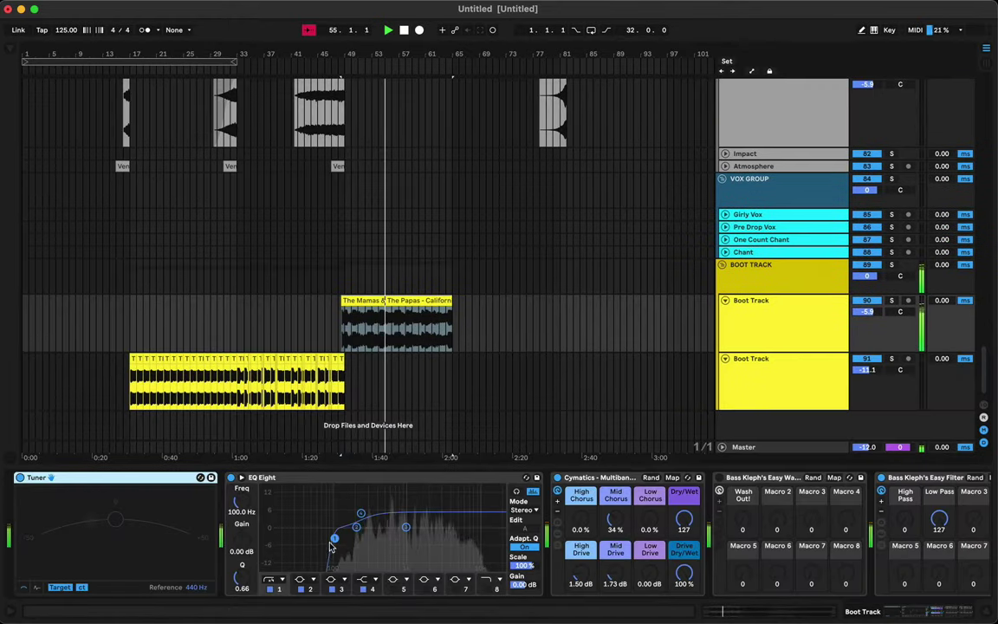
drag(334, 538, 297, 539)
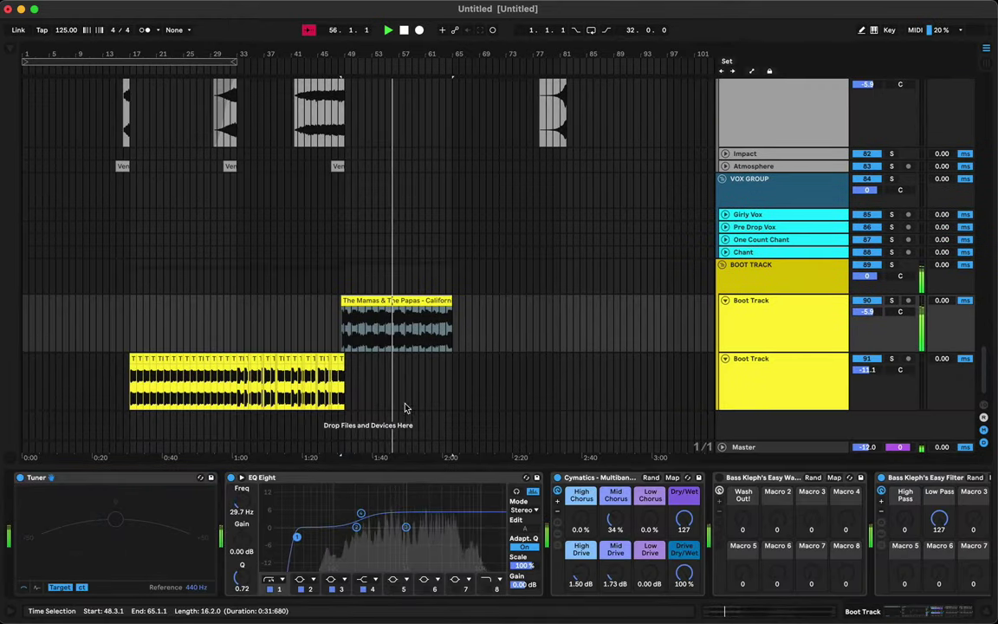
Step: Play the green California Dreamin' vocal clip at bar 131 on Boot Track 90
drag(418, 58, 177, 51)
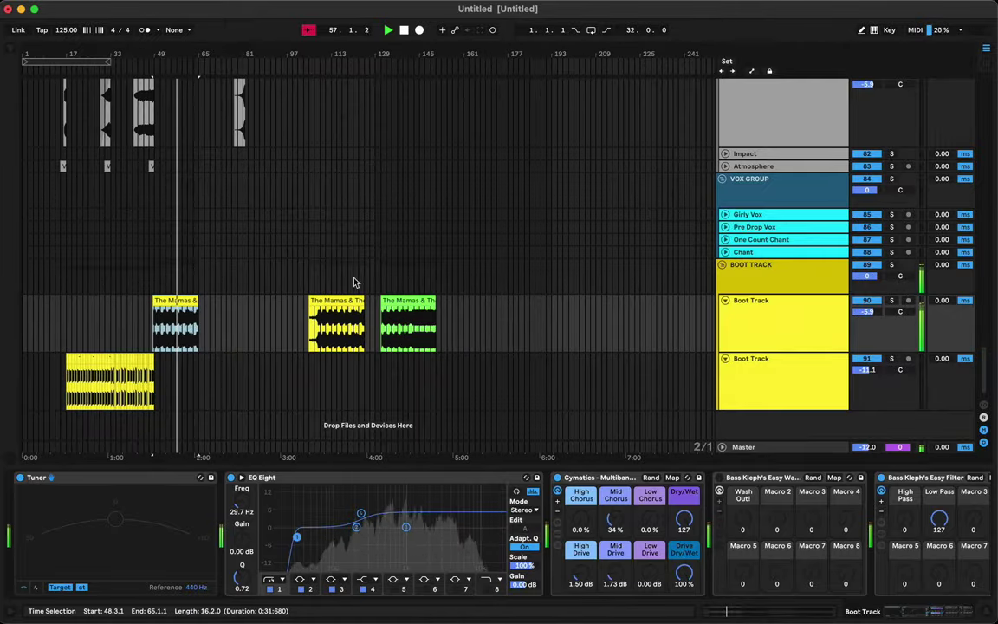
click(399, 299)
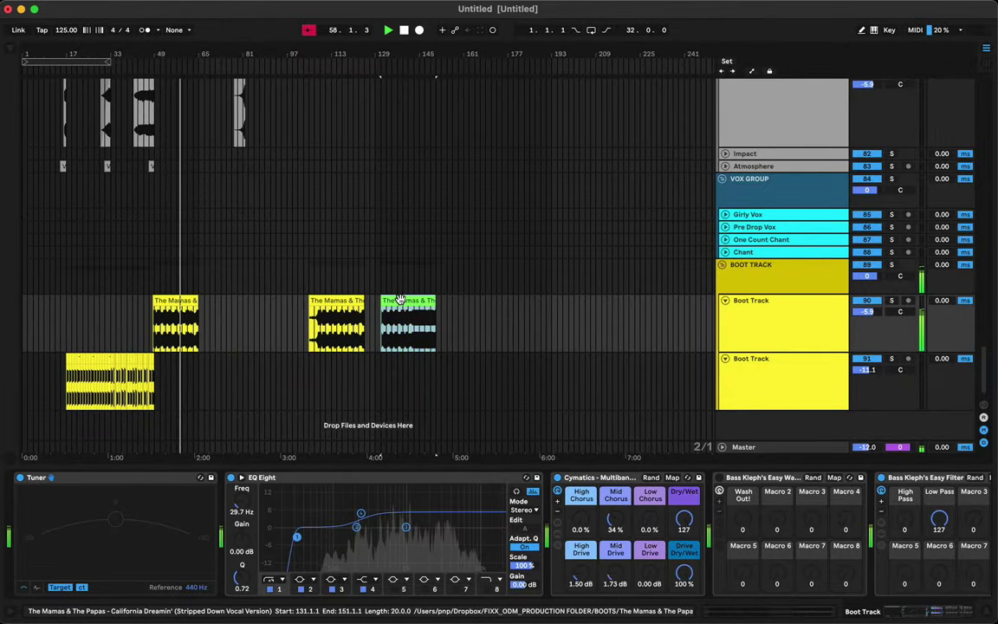
key(space)
key(space)
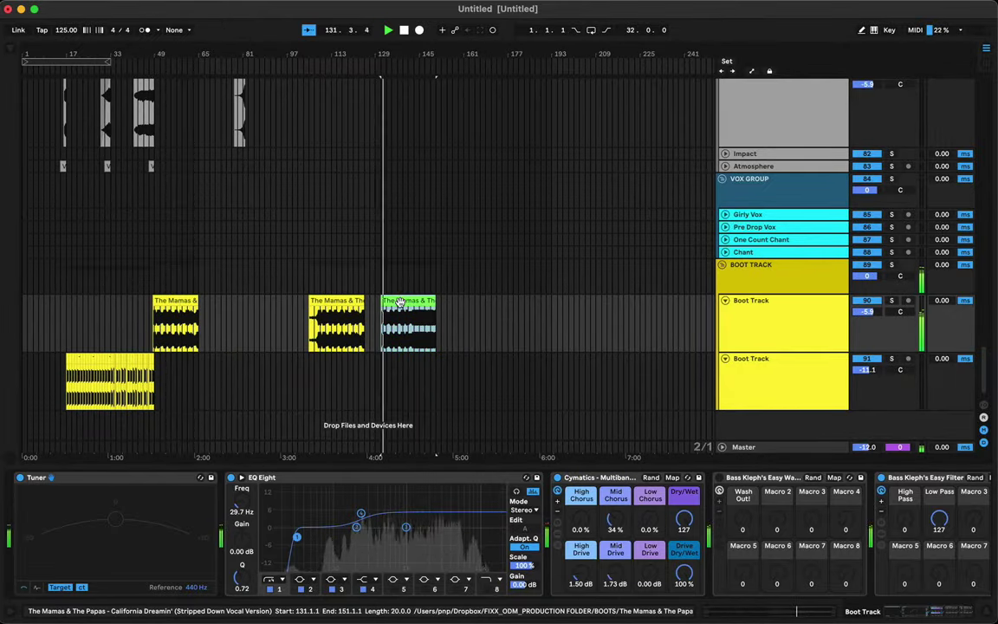
Step: Play the vocal clip that starts at 48.3.1 on Boot Track 90 and compare its clip settings with the green clip at bar 131
double_click(185, 299)
key(space)
key(space)
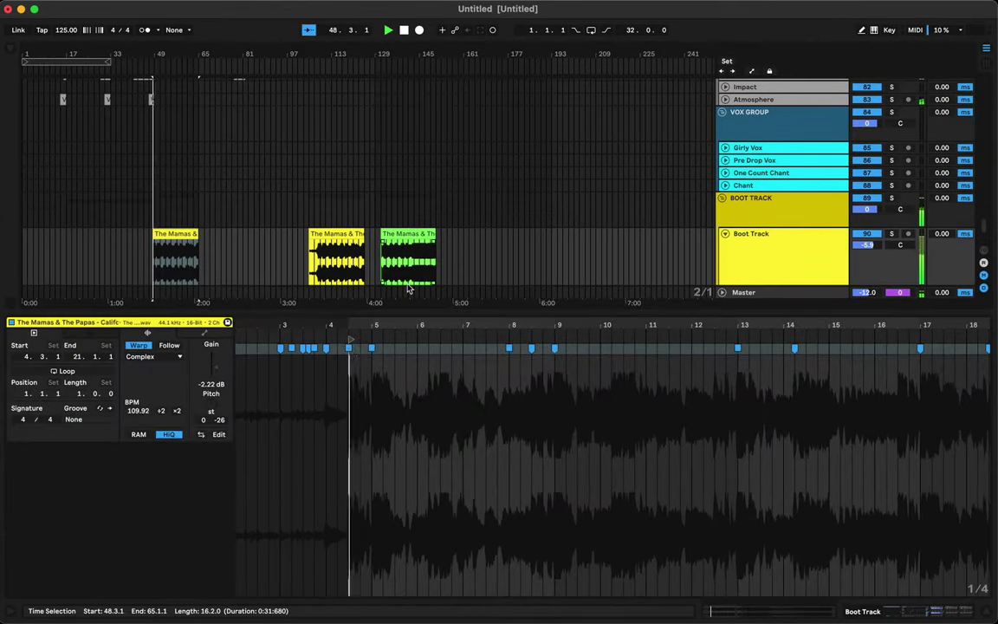
click(412, 236)
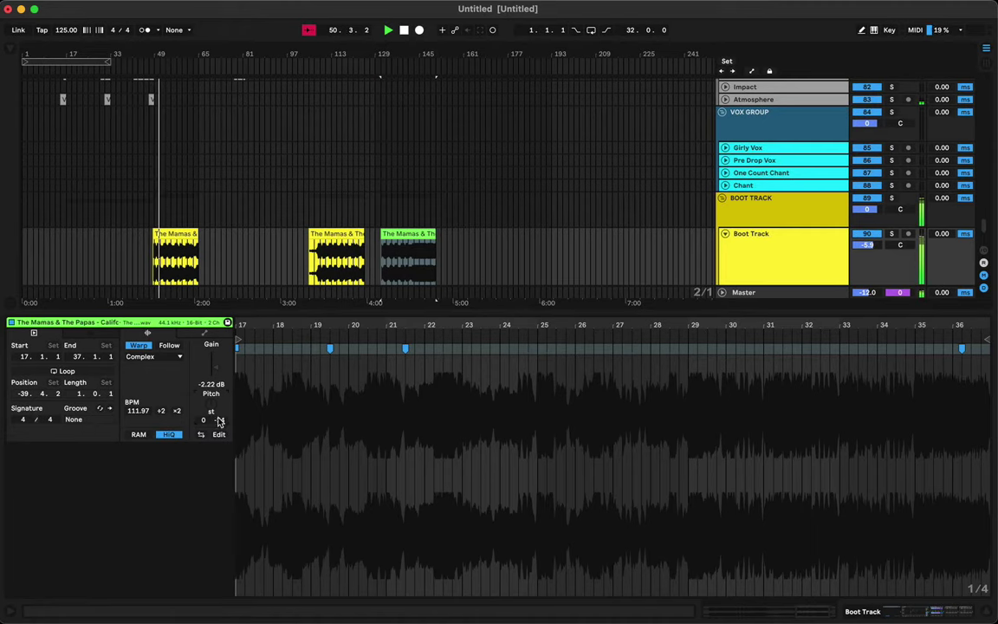
Step: Move the green vocal clip to bar 49 on Boot Track 90 and extend its start back to 48.3.1 over the yellow remnant
drag(387, 236, 185, 258)
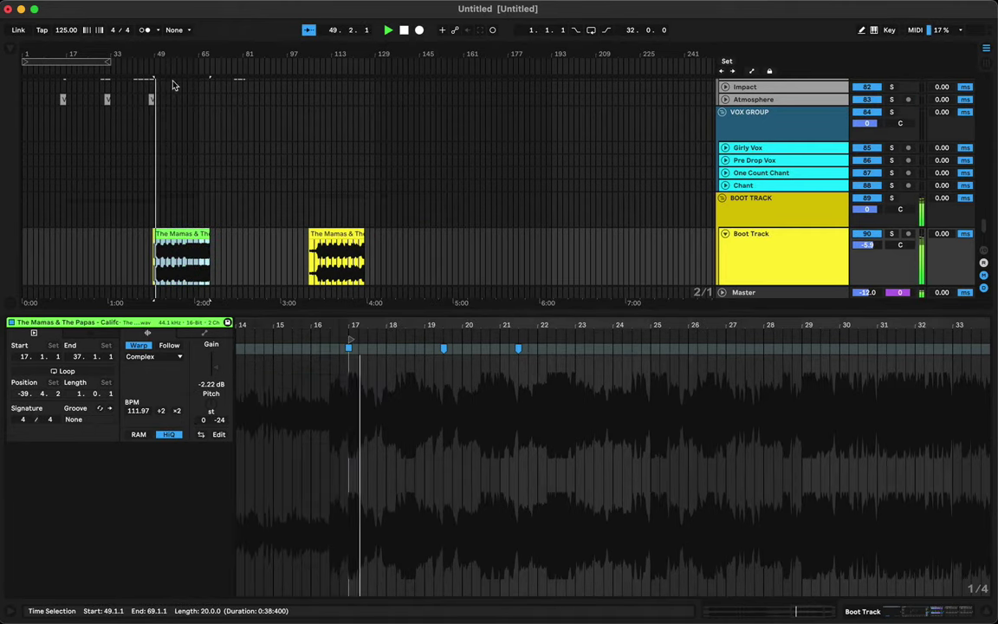
key(z)
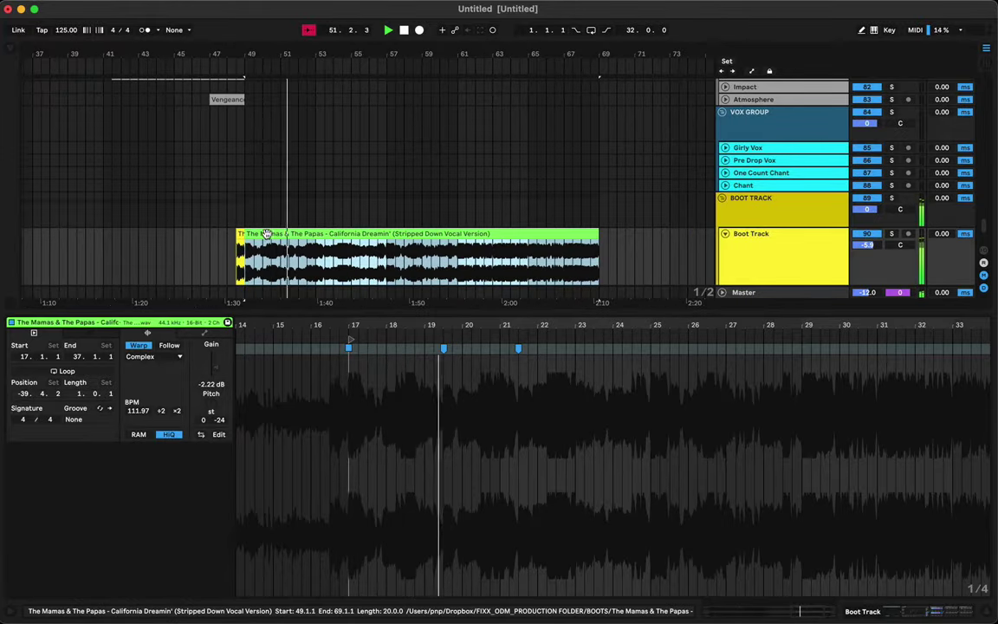
click(236, 257)
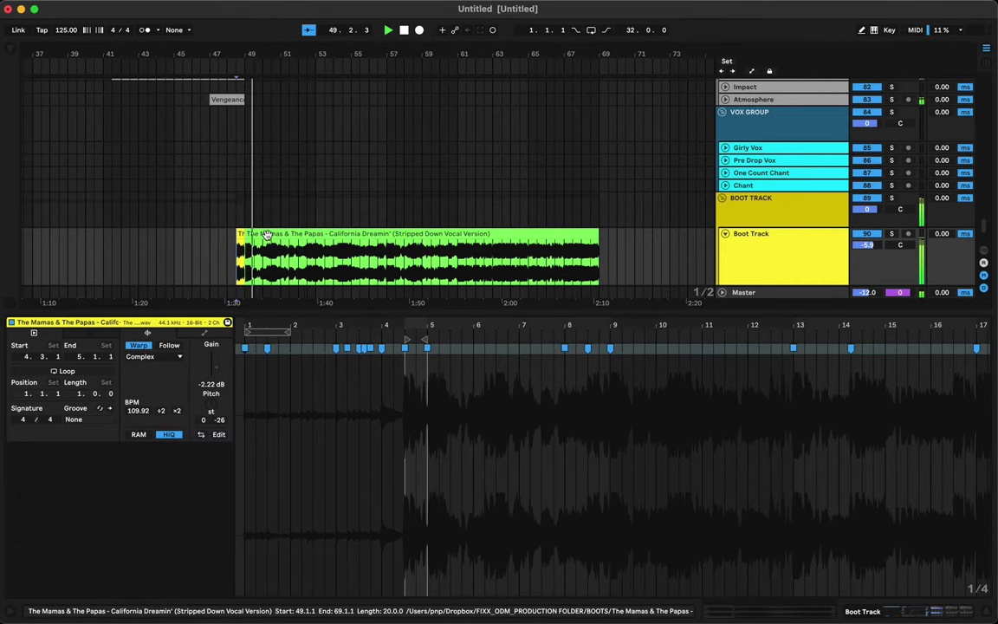
drag(245, 234, 237, 235)
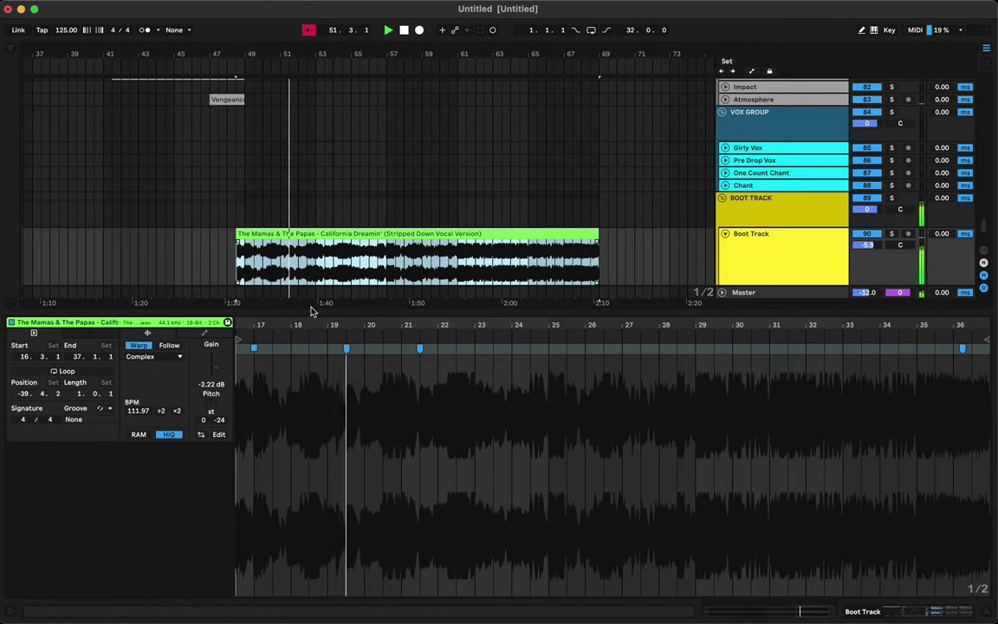
Step: Audition Boot Track 90 in solo, then hide the clip view and play the transition in context from bar 47
key(s)
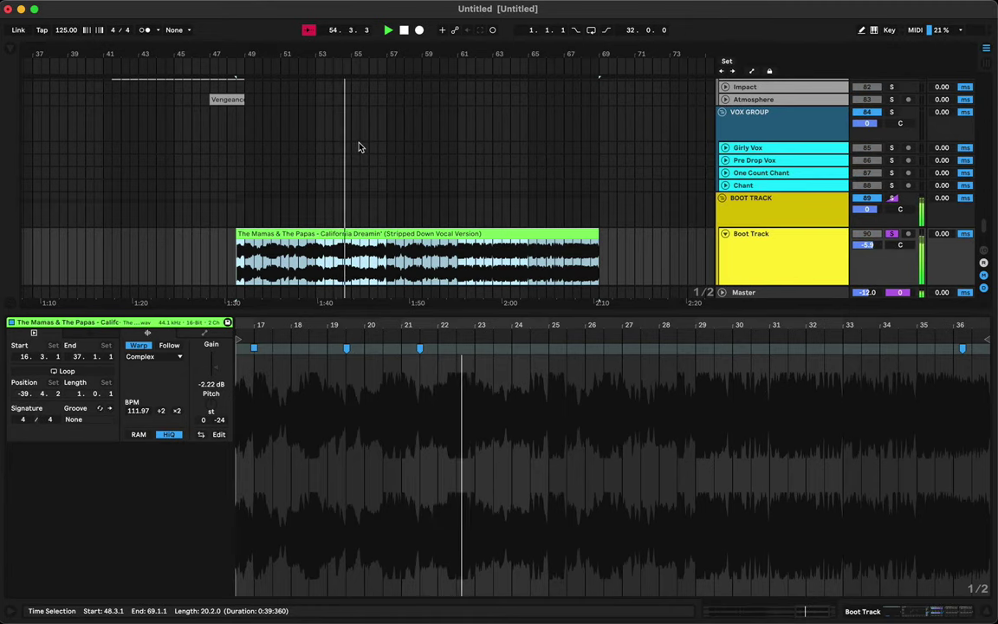
click(211, 260)
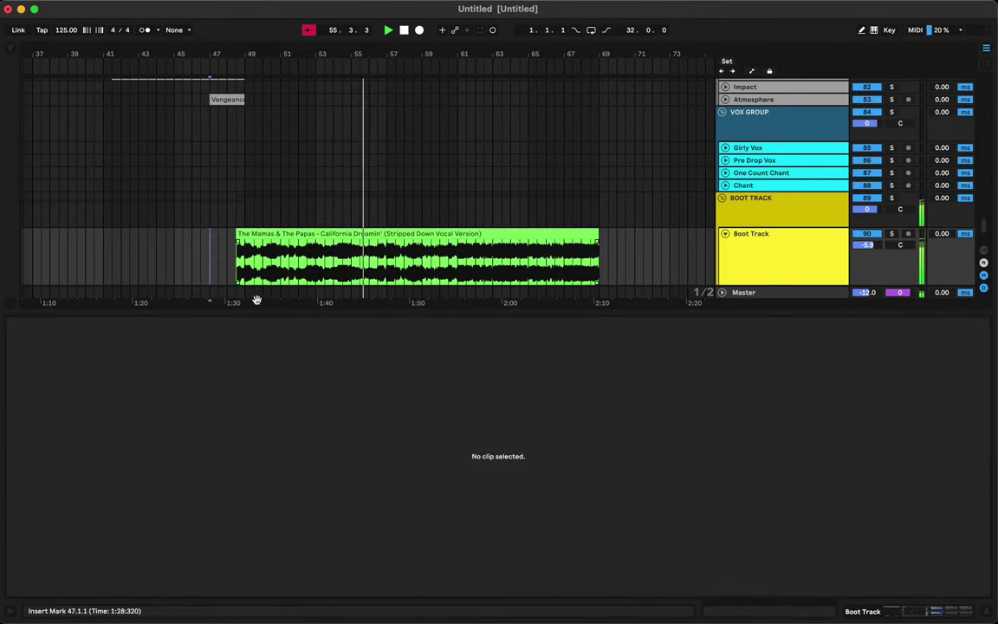
key(super+alt+l)
key(space)
key(space)
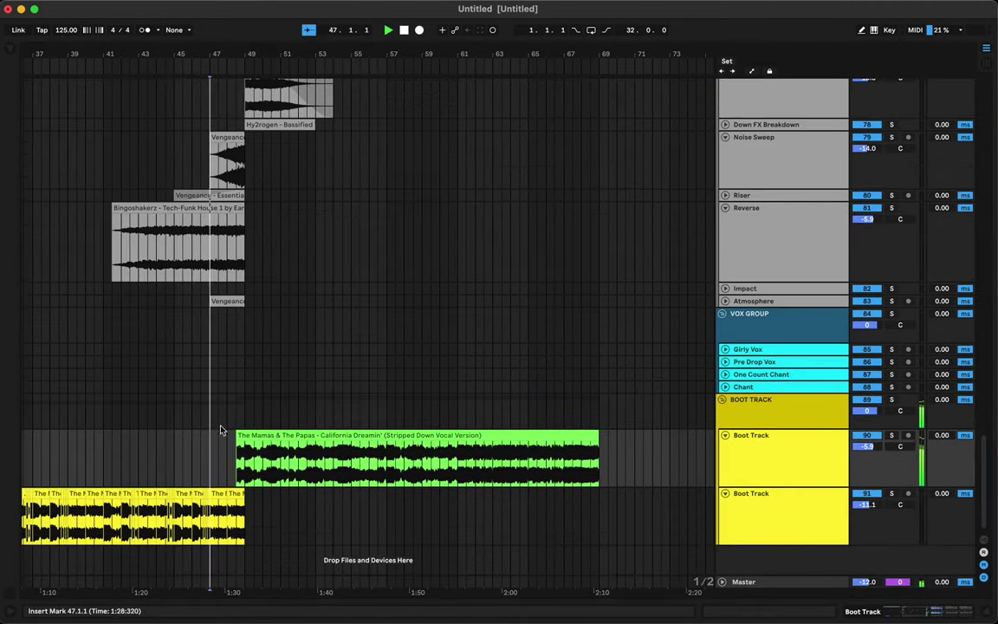
Step: Display the Low Pass automation of Bass Kleph's Easy Filter on Boot Track 90
drag(264, 48, 265, 104)
scroll(262, 269, down, 3)
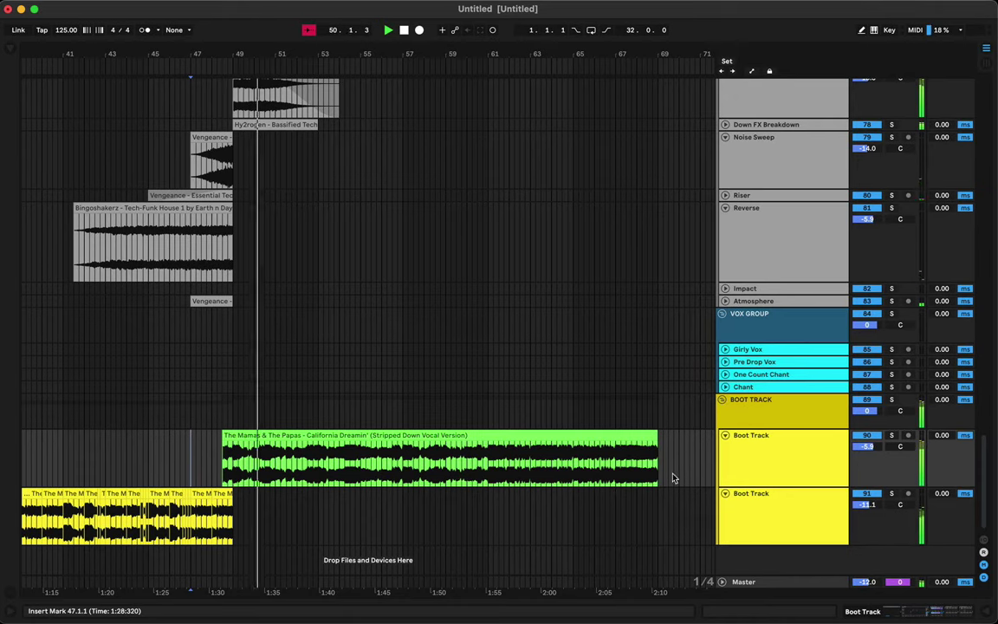
click(758, 459)
key(a)
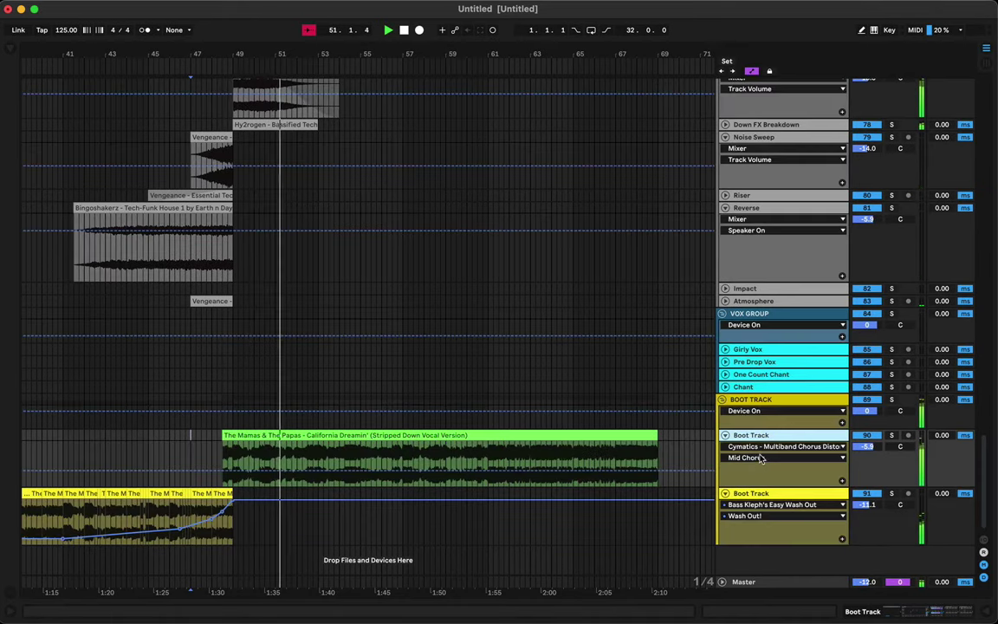
click(797, 447)
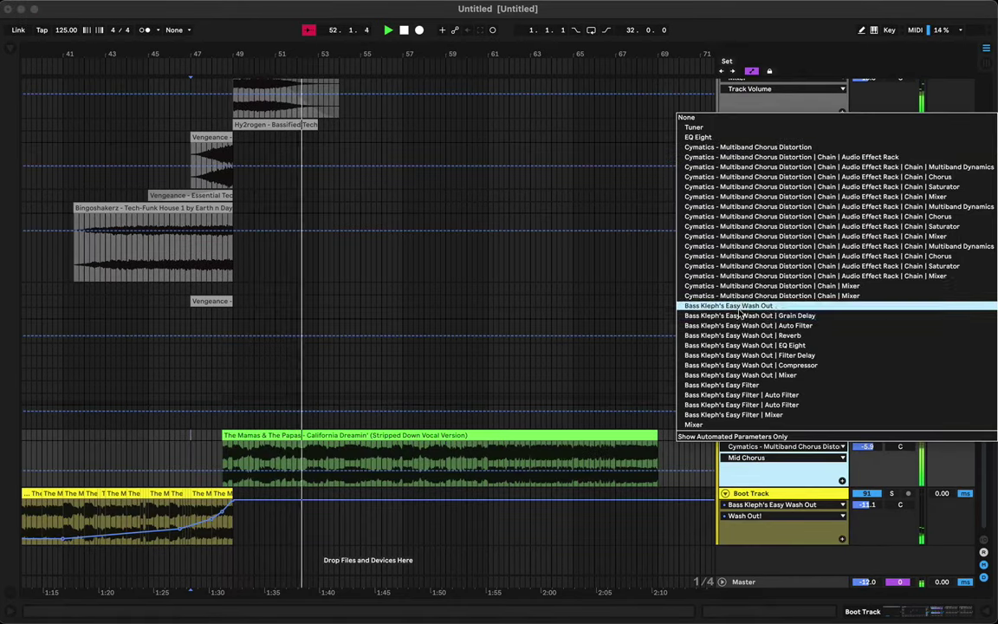
click(741, 386)
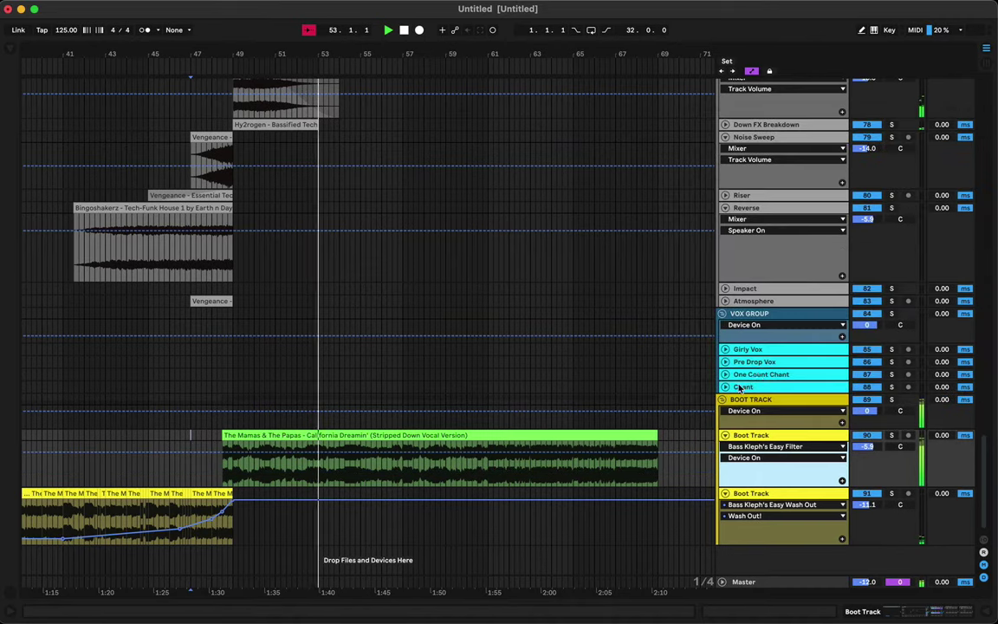
click(750, 458)
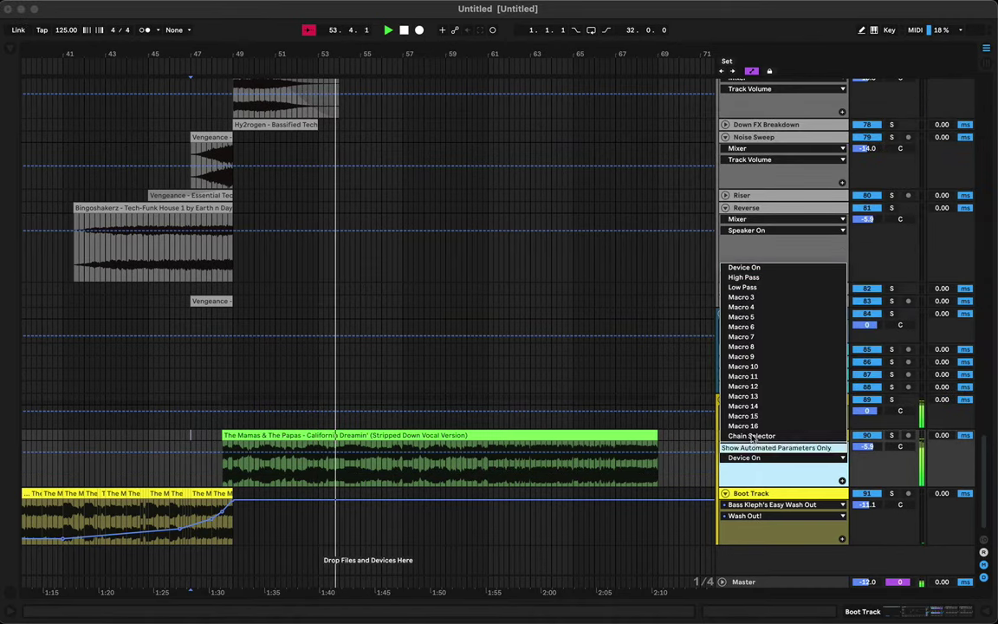
click(750, 289)
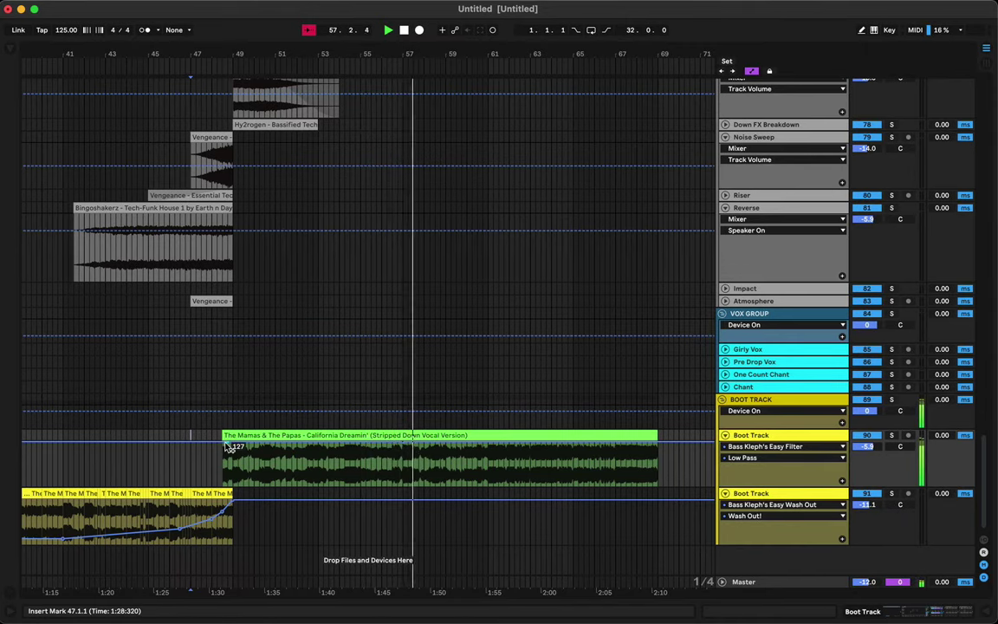
Step: Shape the Low Pass automation to start lowered at the vocal clip's beginning and rise gradually to 127 midway through bar 61
mouse_move(230, 442)
mouse_down()
mouse_move(239, 450)
mouse_move(224, 471)
mouse_move(227, 463)
mouse_up()
key(space)
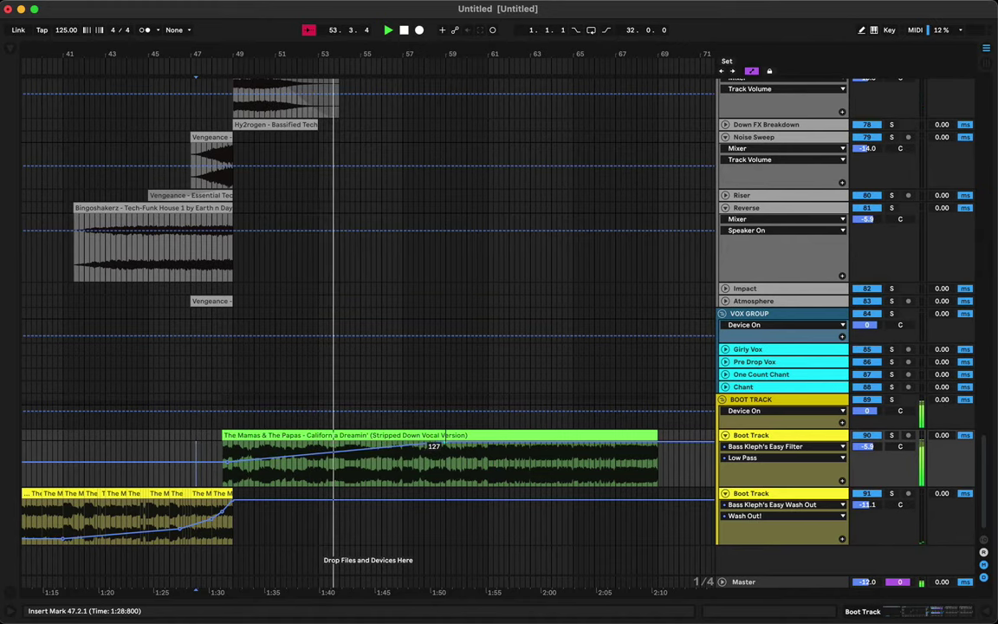
drag(445, 442, 488, 442)
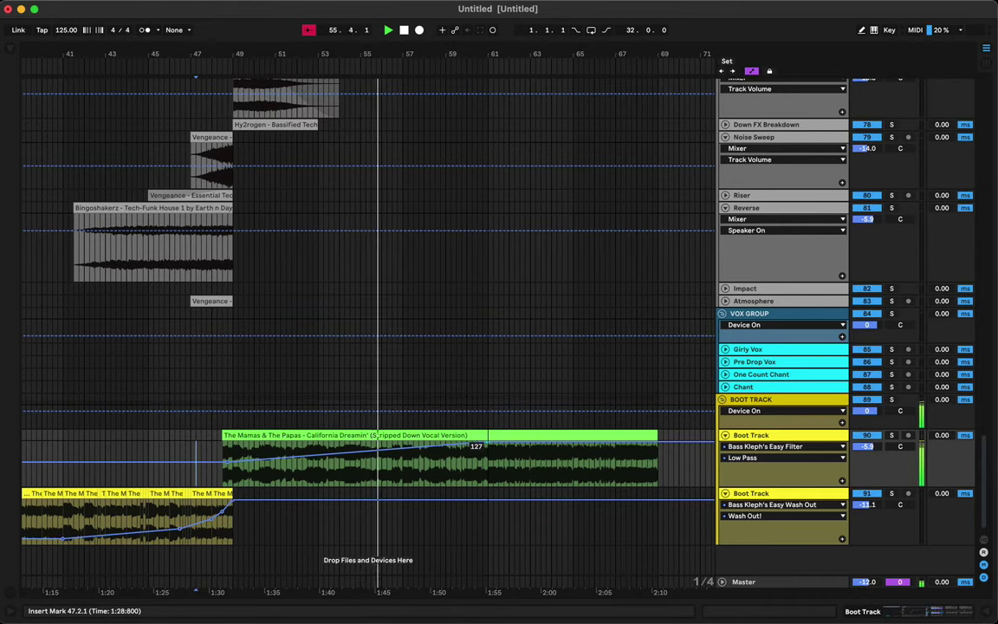
mouse_move(487, 442)
mouse_down()
mouse_move(508, 442)
mouse_move(498, 442)
mouse_up()
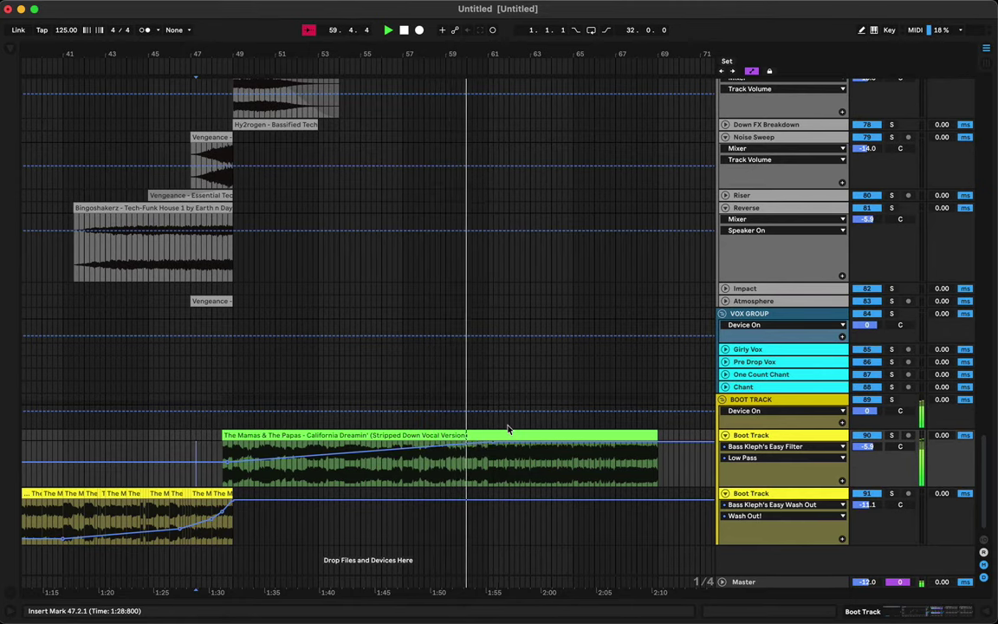
Step: Hide the automation, put the insert marker at bar 61, and inspect the BOOT TRACK group's devices, selecting LFOTool
key(a)
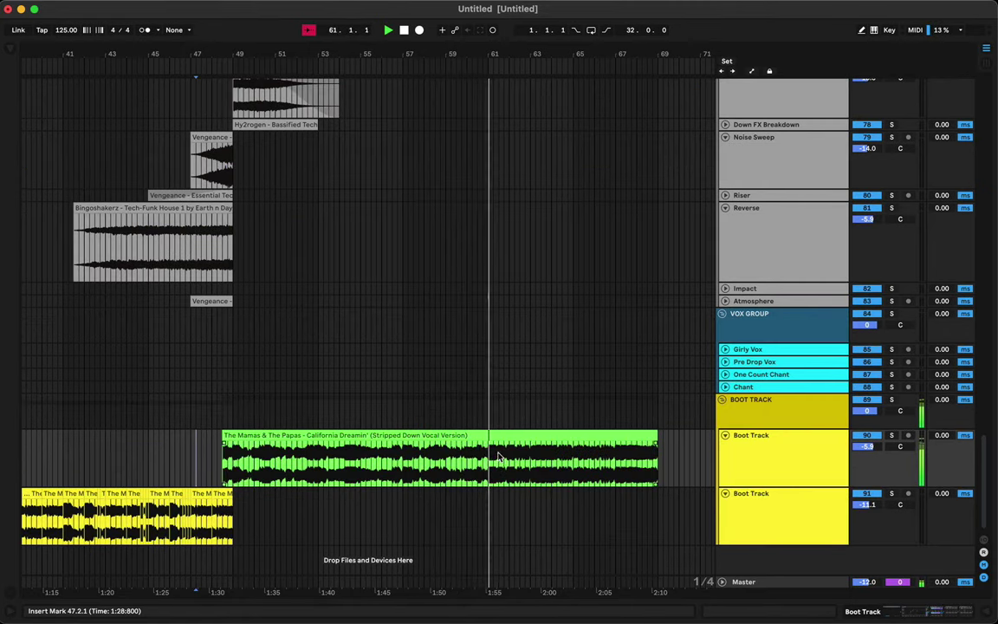
click(488, 461)
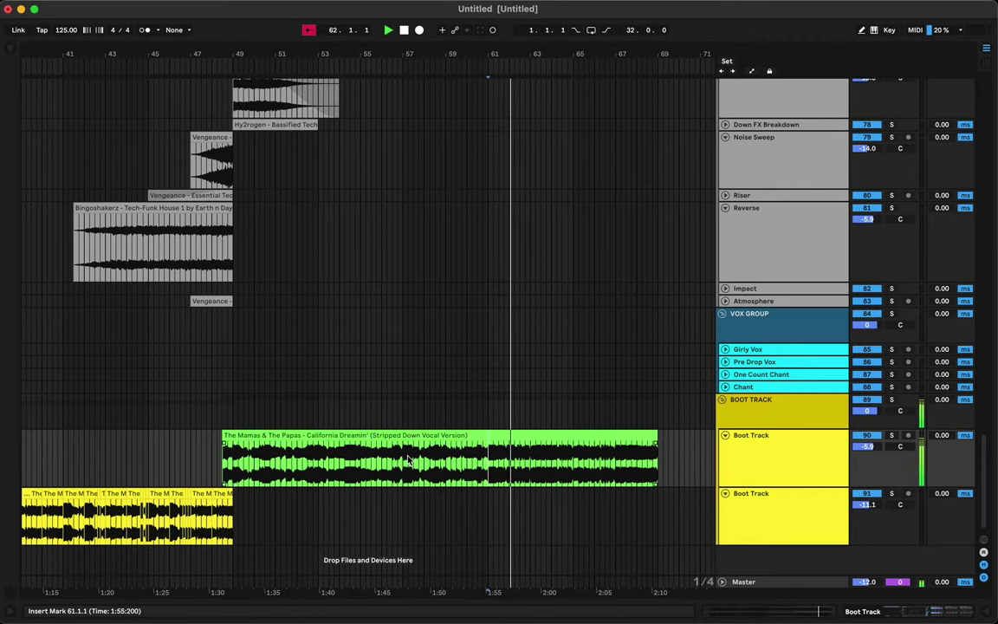
click(757, 418)
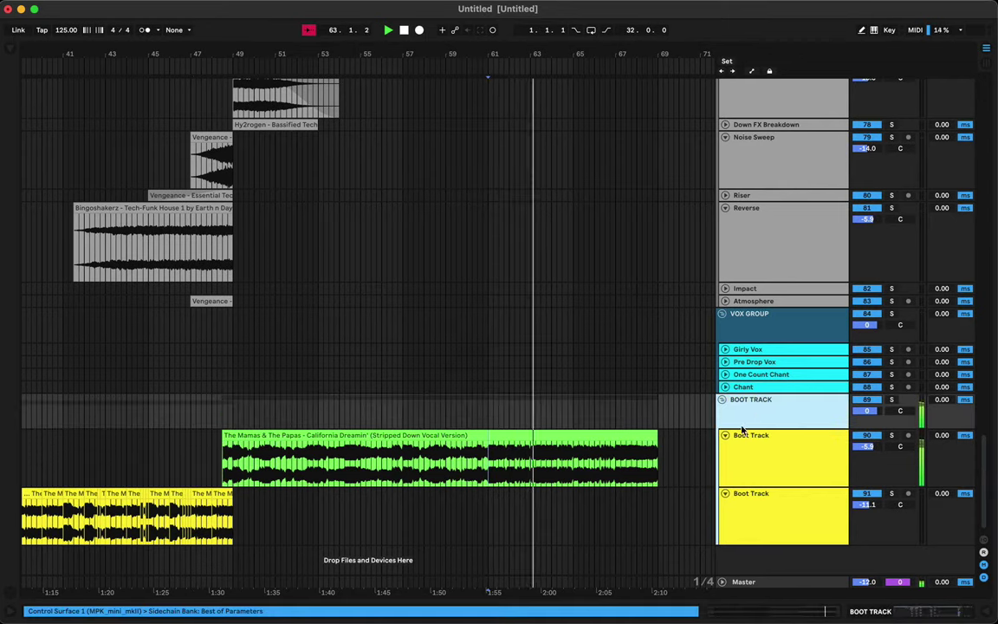
key(shift+Tab)
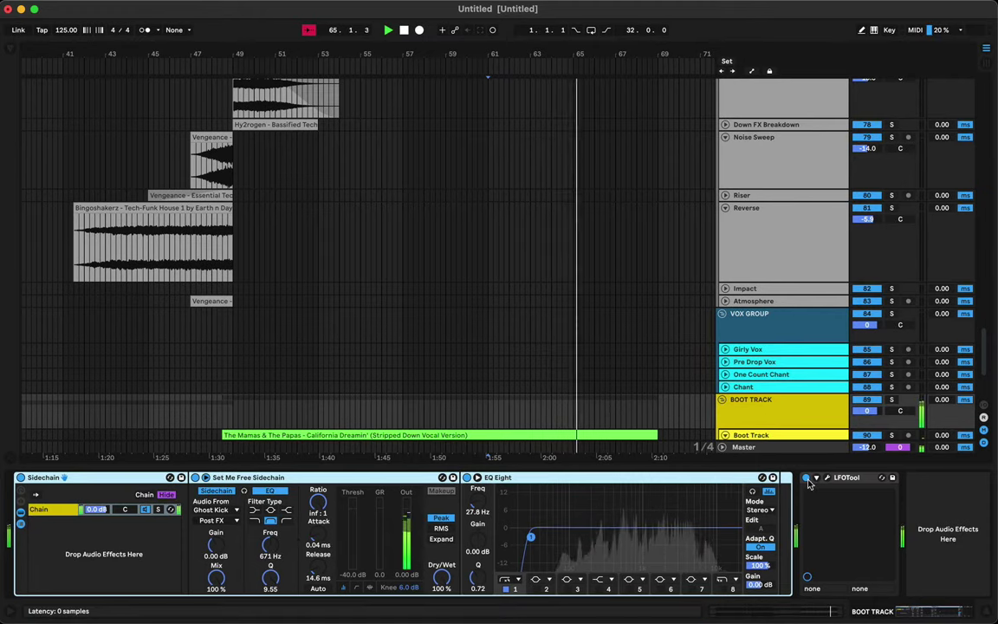
scroll(799, 441, down, 5)
key(space)
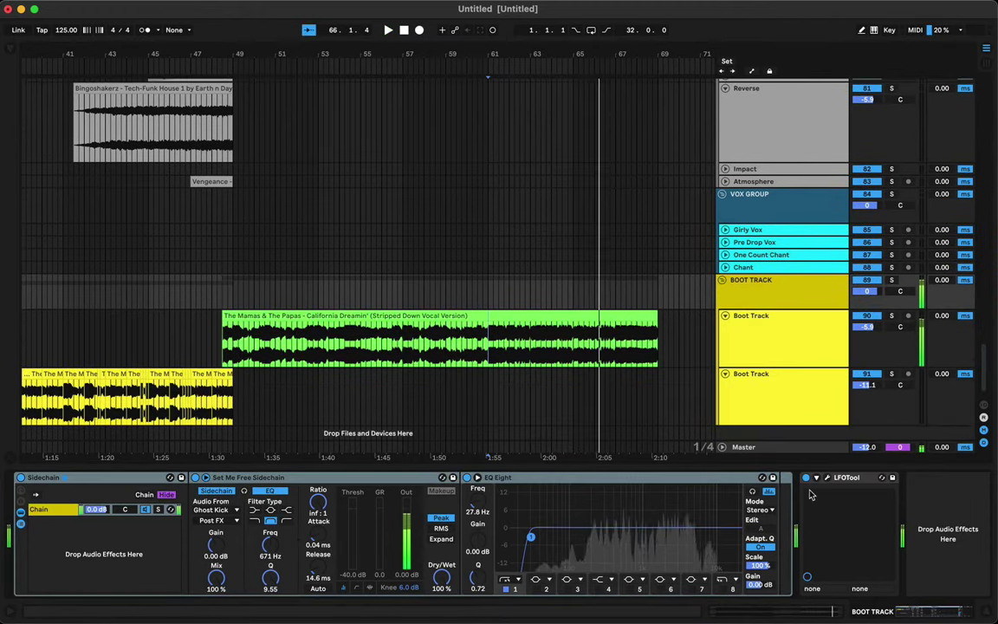
click(845, 480)
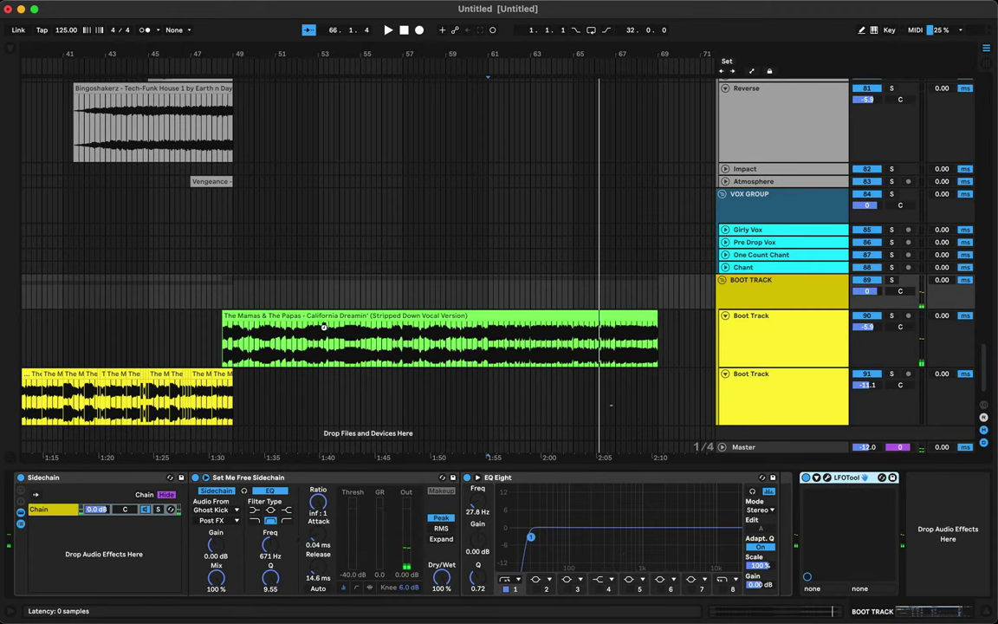
Step: Play the green vocal clip, set Boot Track 90's volume to -7.4 dB and its EQ Eight band 1 Q to 0.66
click(257, 320)
key(space)
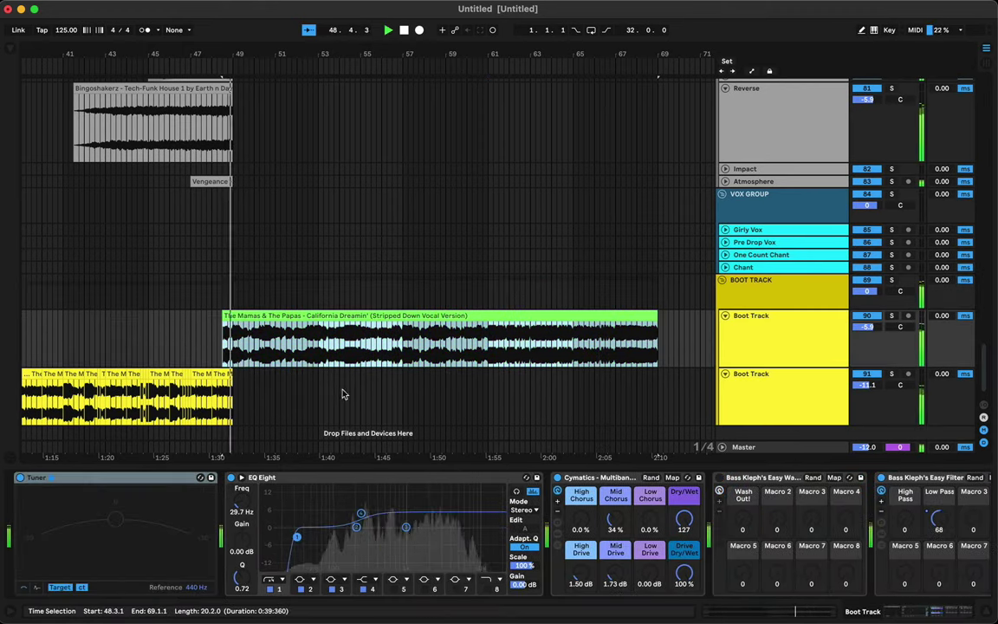
scroll(415, 378, left, 5)
scroll(414, 378, up, 2)
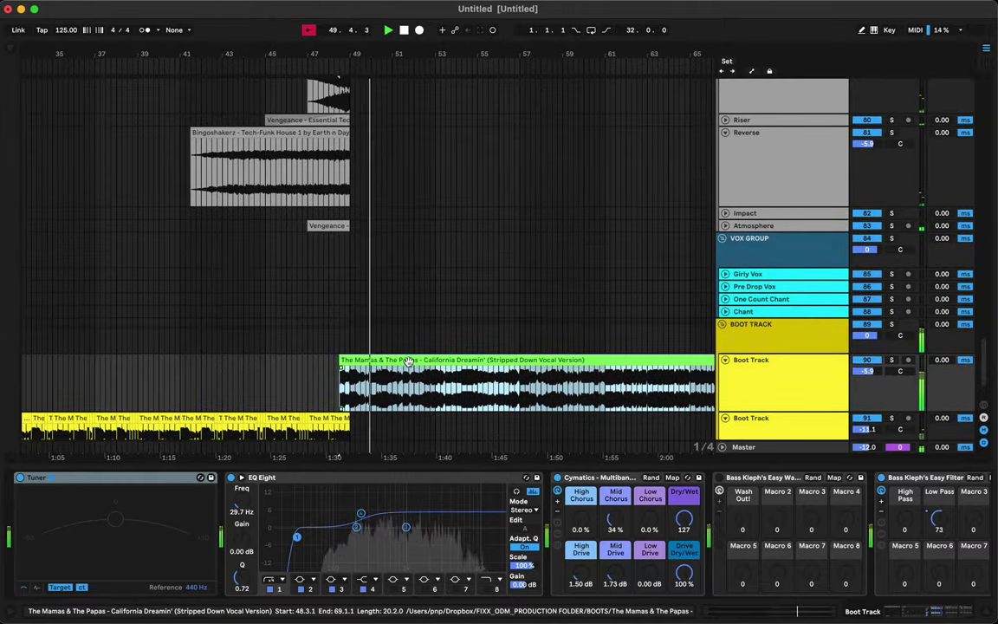
key(Tab)
scroll(565, 477, right, 20)
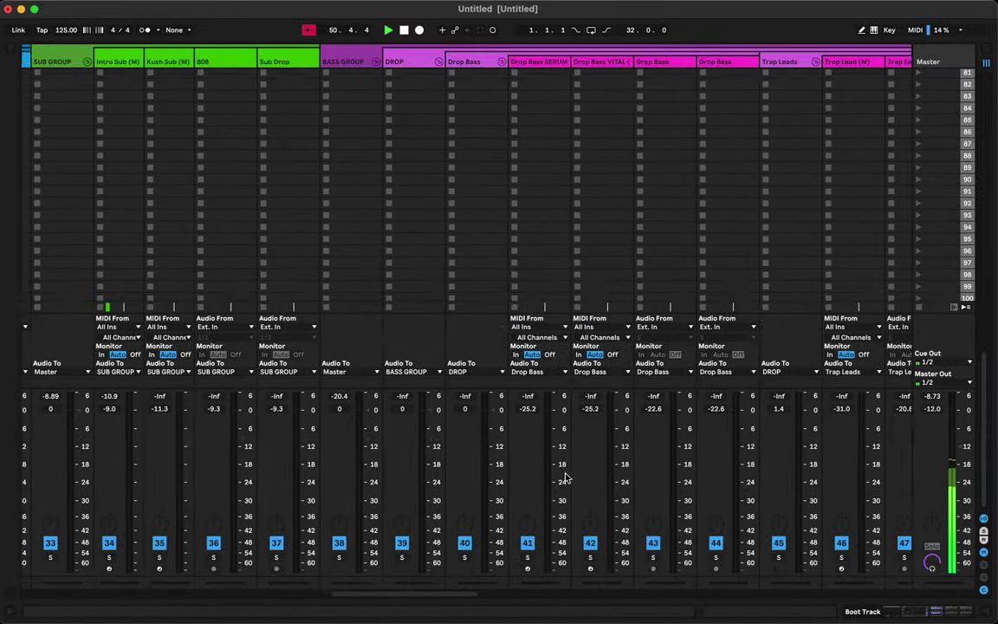
scroll(565, 478, down, 1)
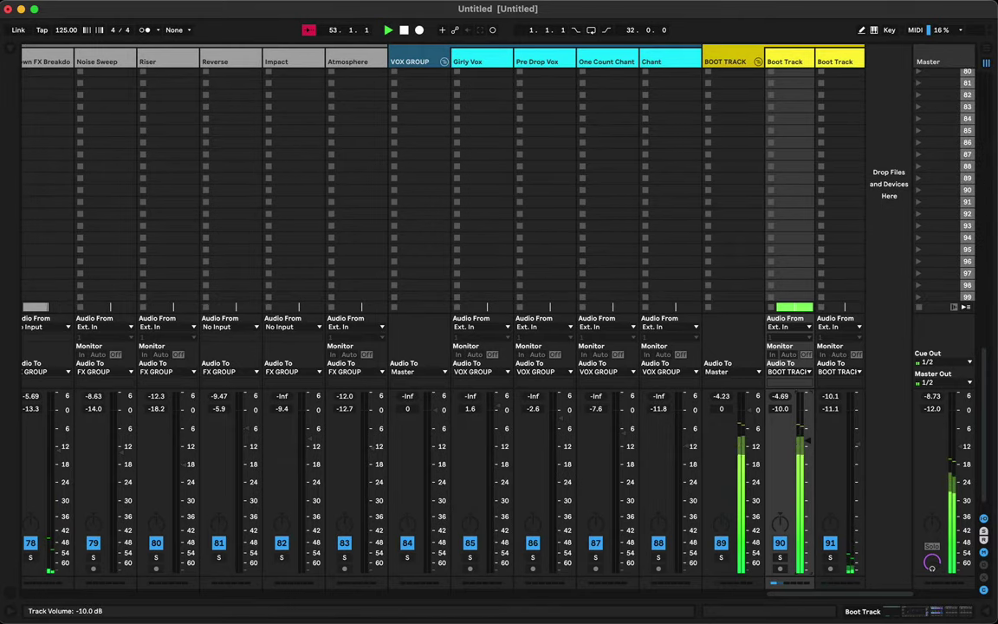
key(Tab)
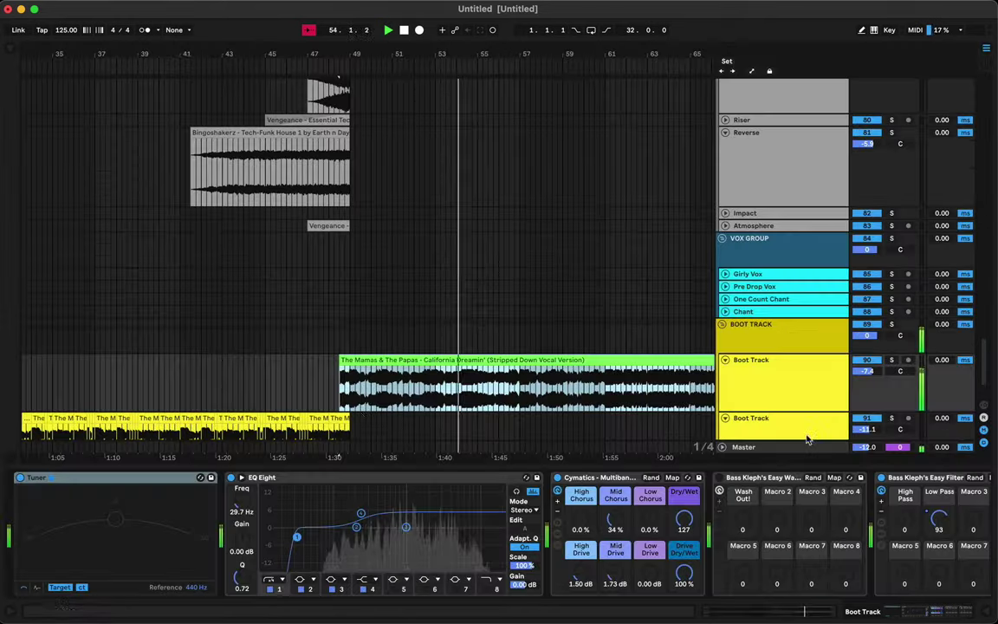
drag(297, 536, 297, 539)
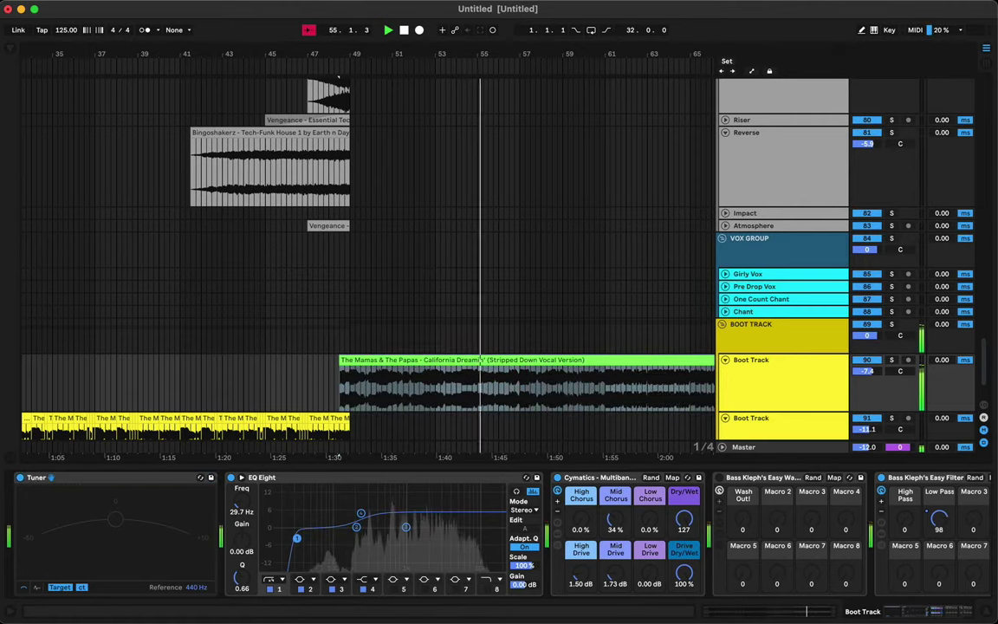
Step: Copy the Intro Sub (M) clip at bar 33 to bar 49 and place the copy on the Kush Sub (M) track
scroll(406, 296, up, 15)
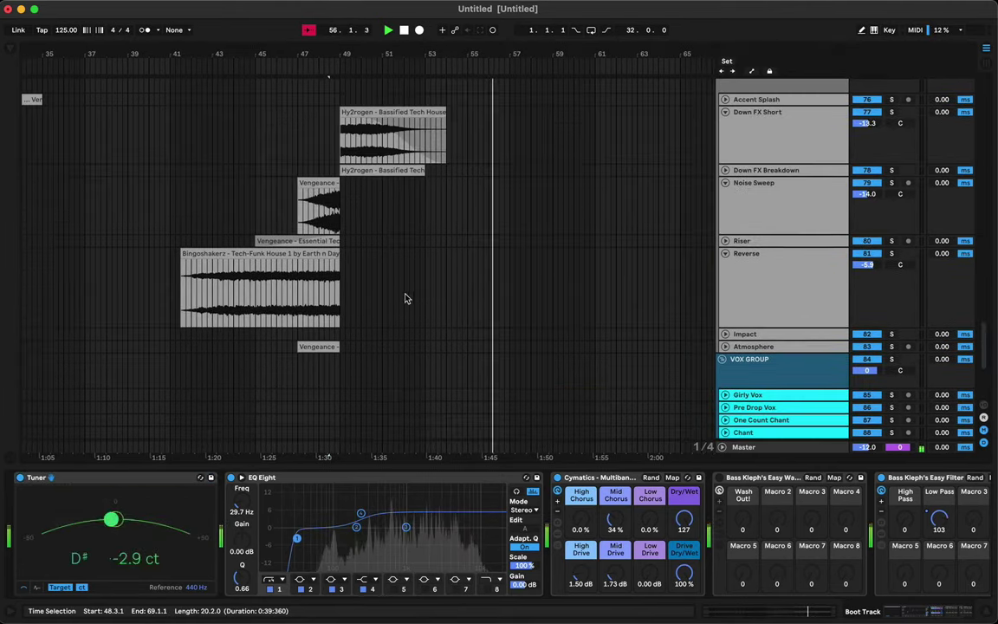
scroll(403, 298, up, 15)
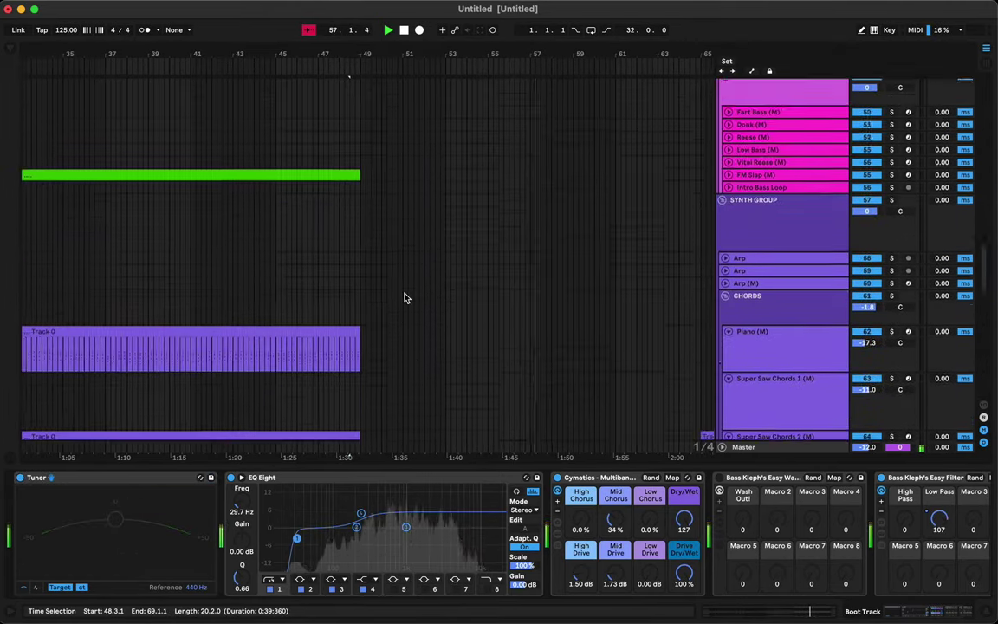
drag(421, 52, 421, 11)
scroll(350, 272, up, 12)
click(250, 294)
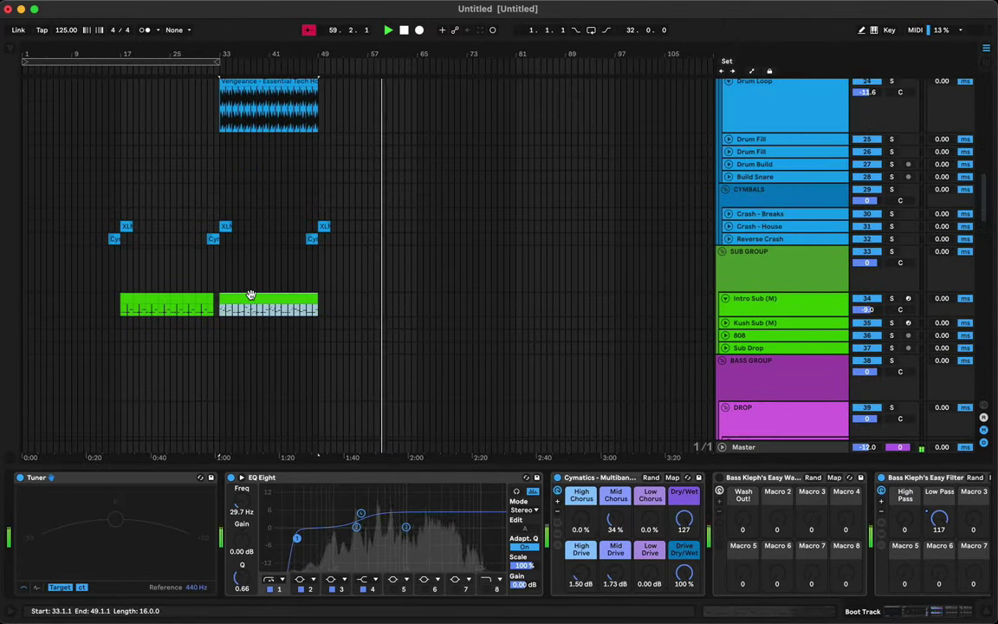
drag(240, 299, 338, 302)
click(312, 283)
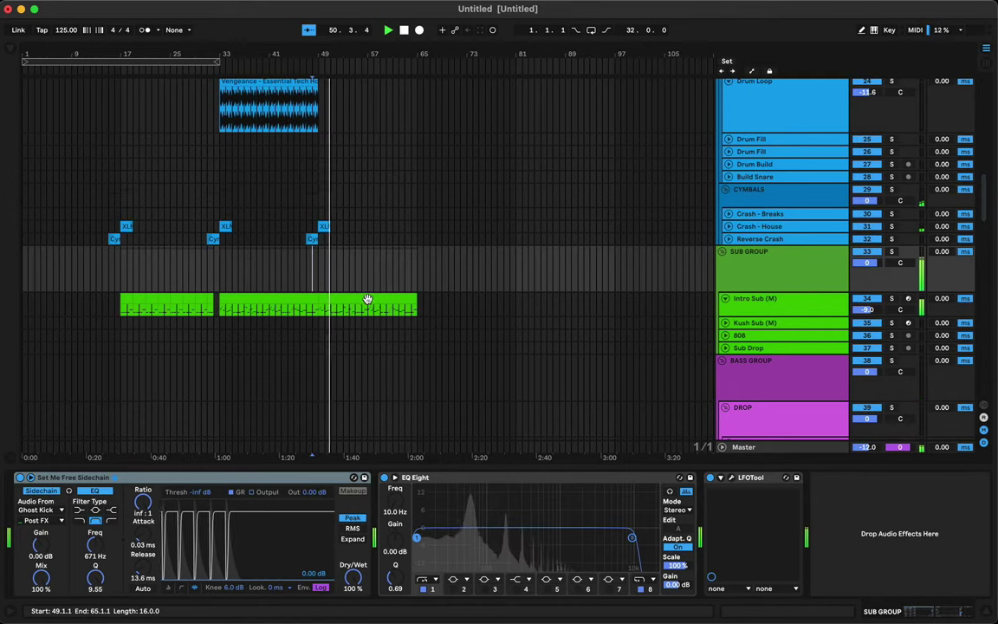
drag(368, 299, 363, 323)
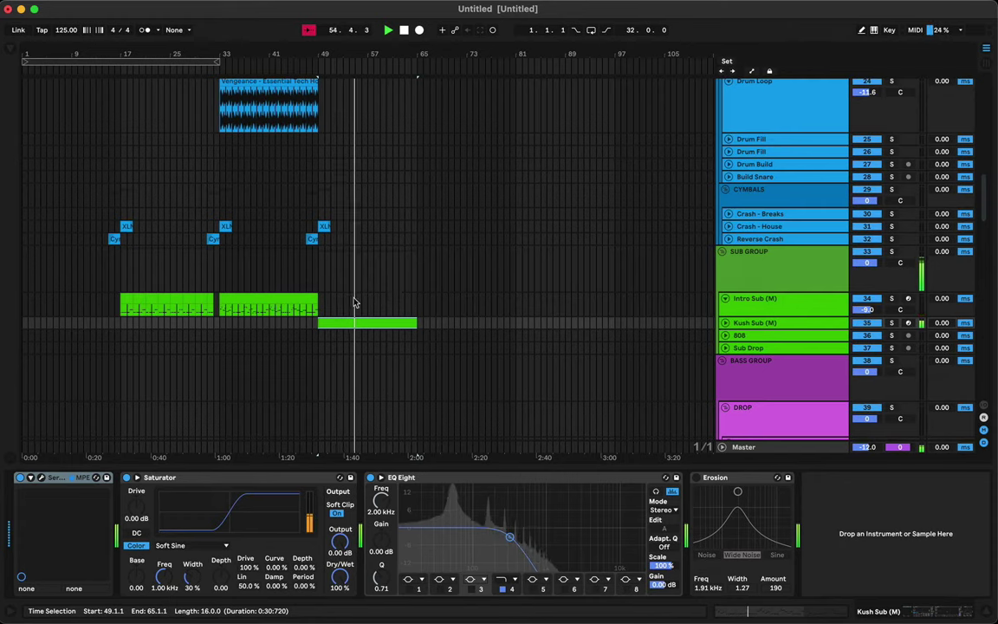
Step: Unfold the Kush Sub (M) track and set the Env 1 release of its Serum patch to 31 ms
click(725, 323)
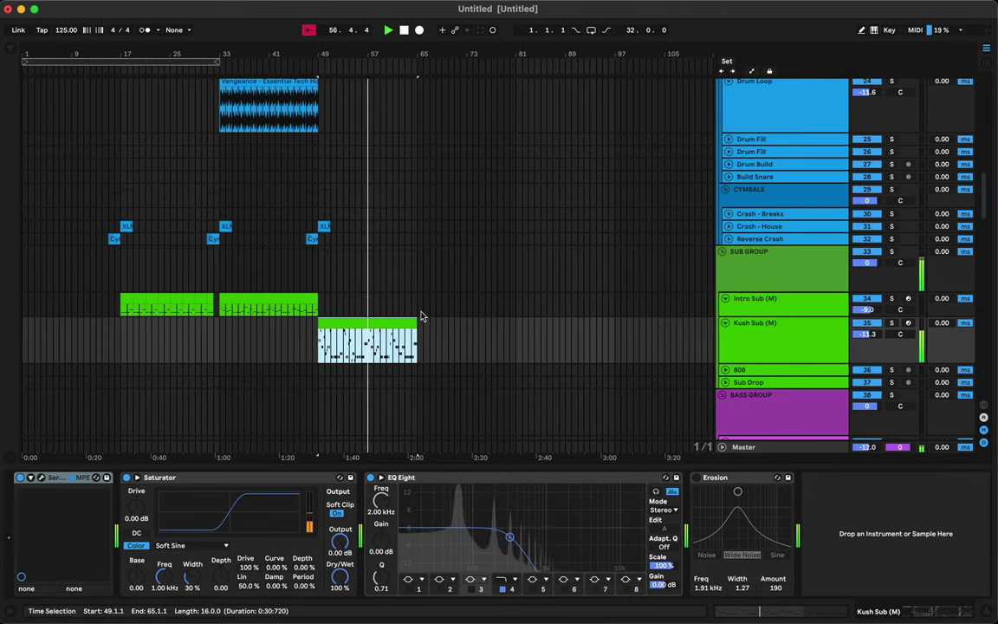
double_click(350, 325)
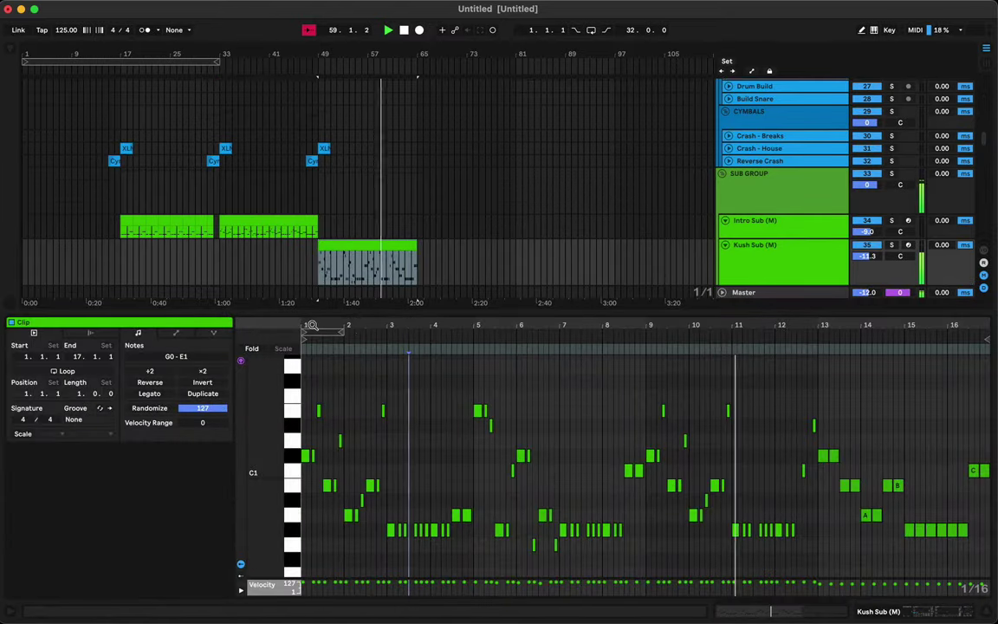
key(shift+Tab)
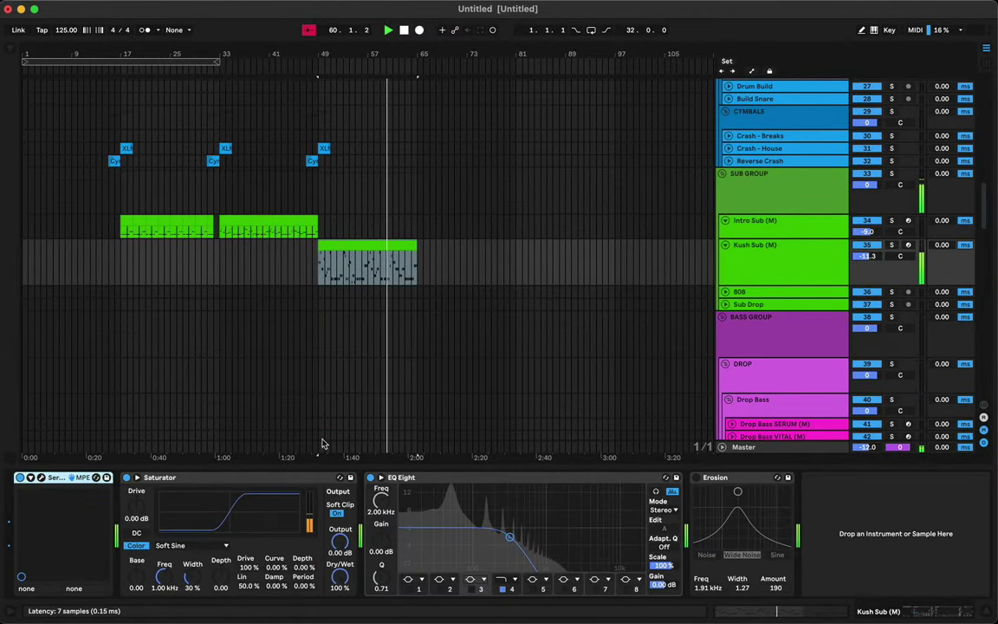
key(super+alt+p)
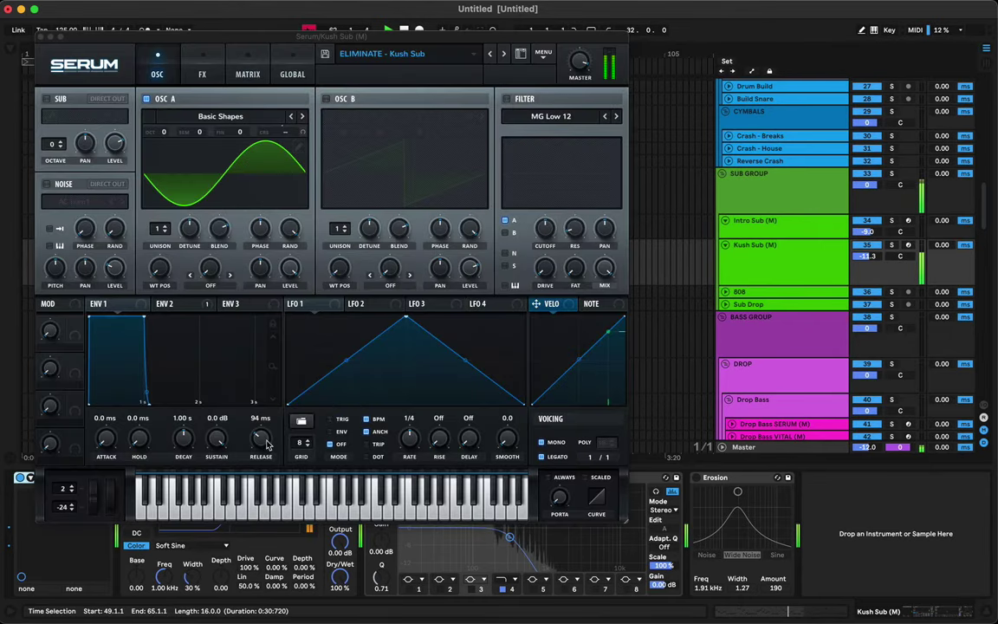
drag(261, 442, 262, 447)
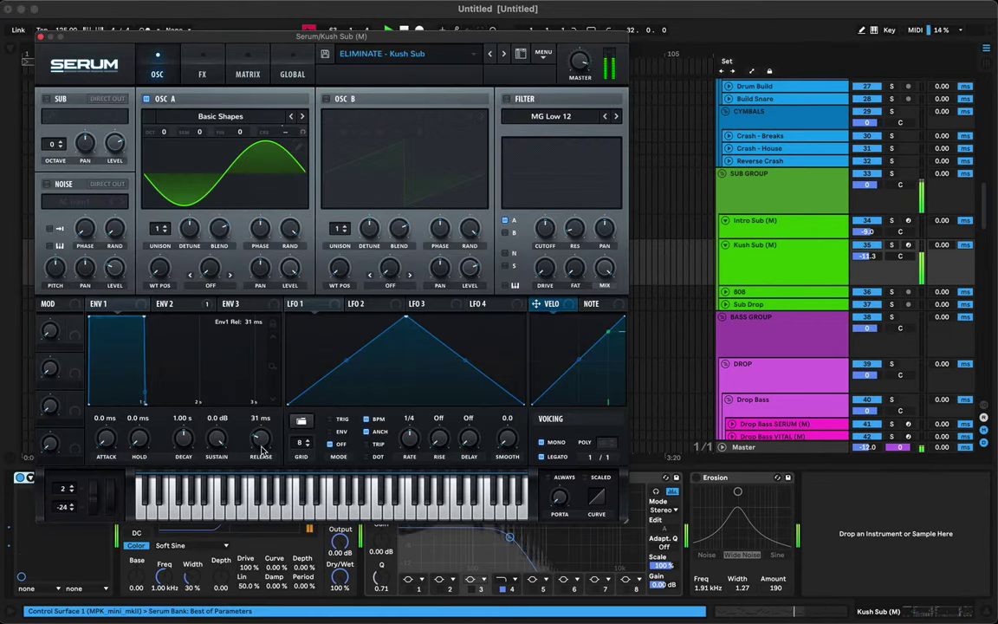
click(42, 40)
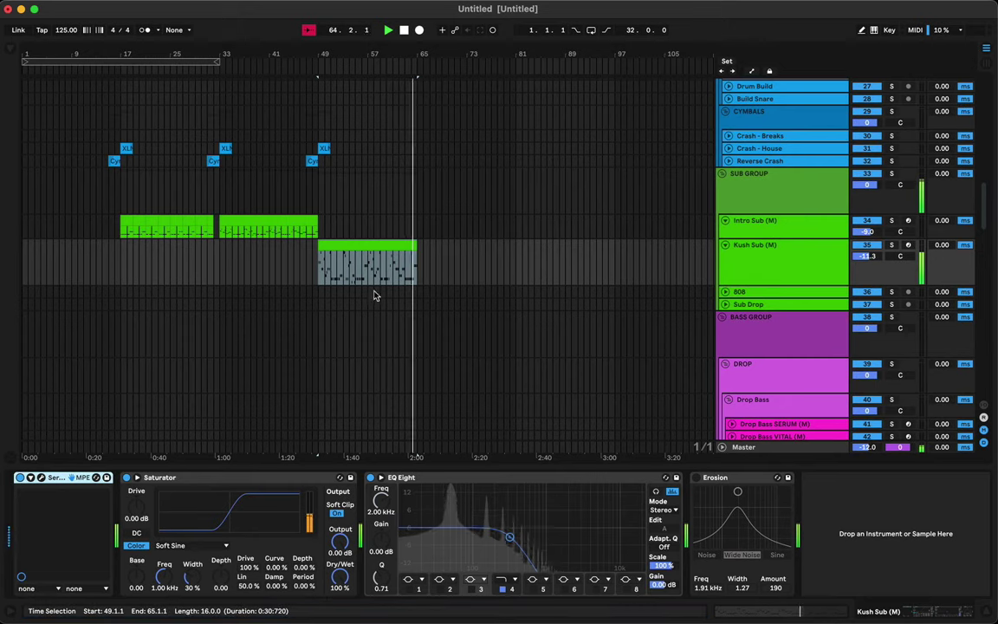
Step: Lengthen the opening C#1 note of the Kush Sub (M) clip to fill the first half of bar 1
click(352, 250)
drag(354, 50, 355, 91)
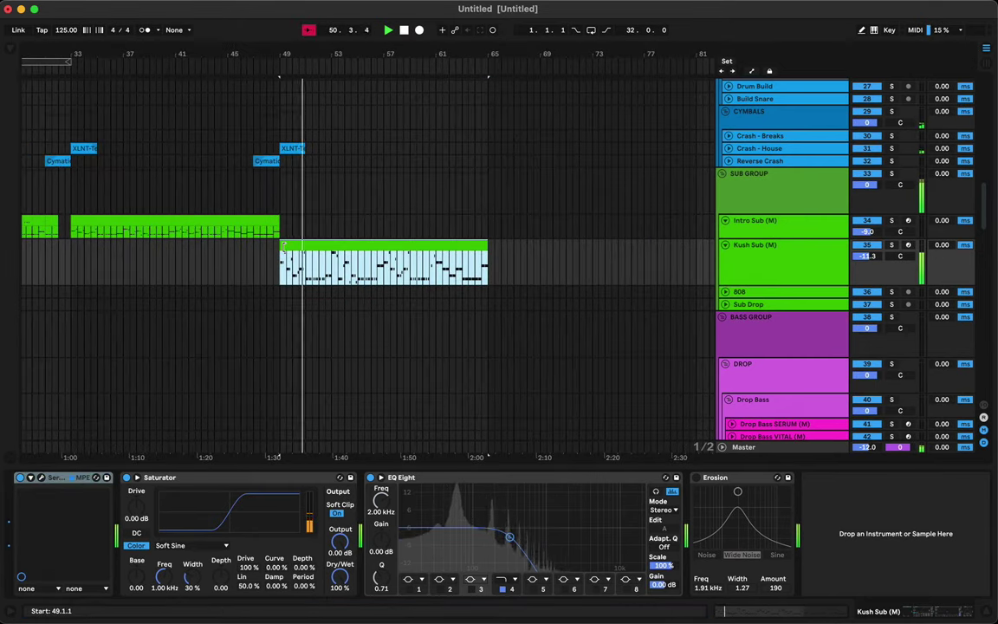
double_click(296, 245)
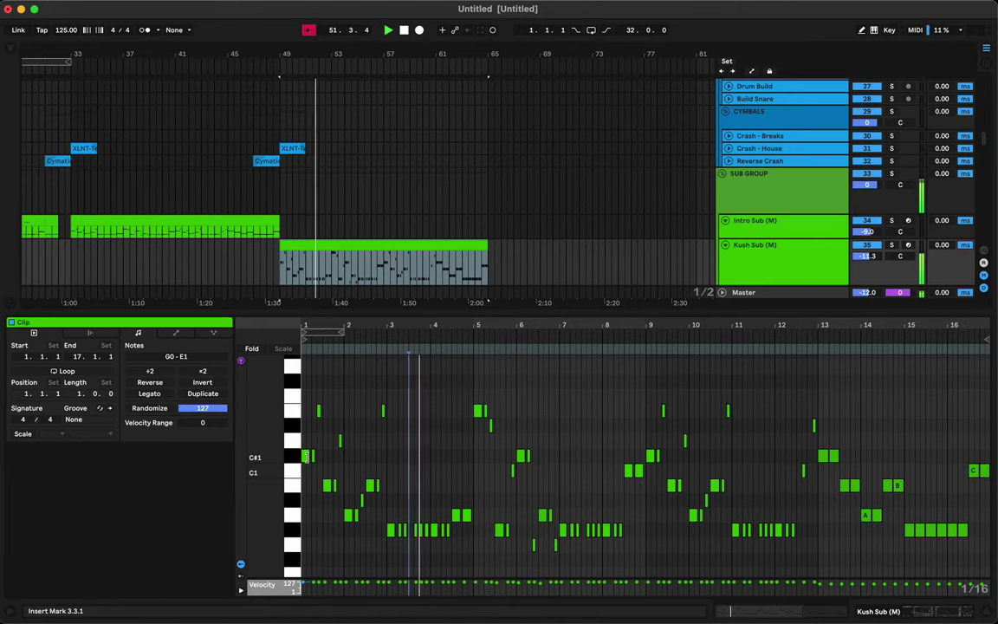
scroll(329, 461, up, 3)
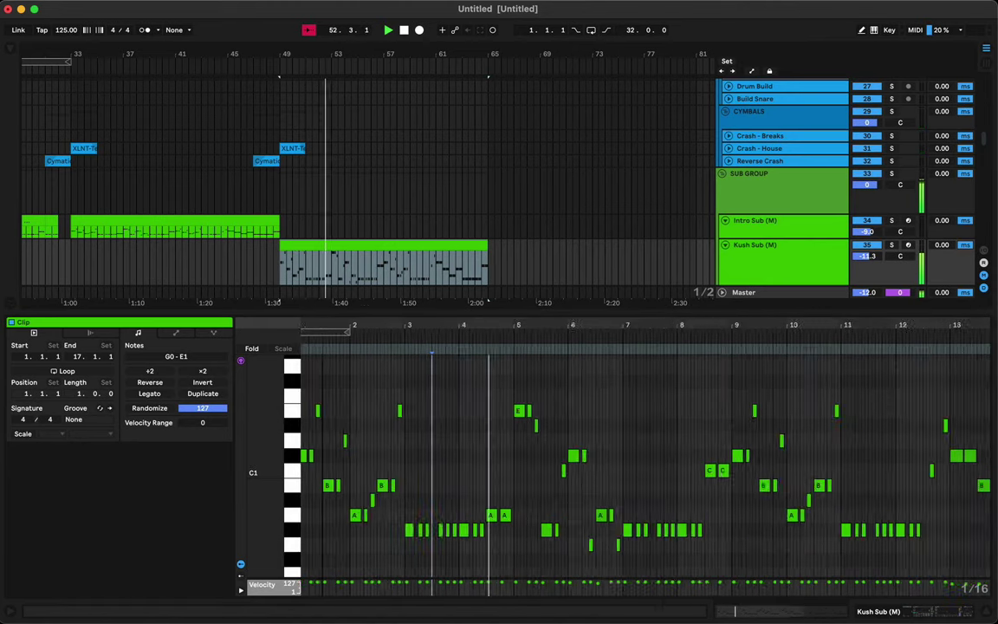
click(334, 458)
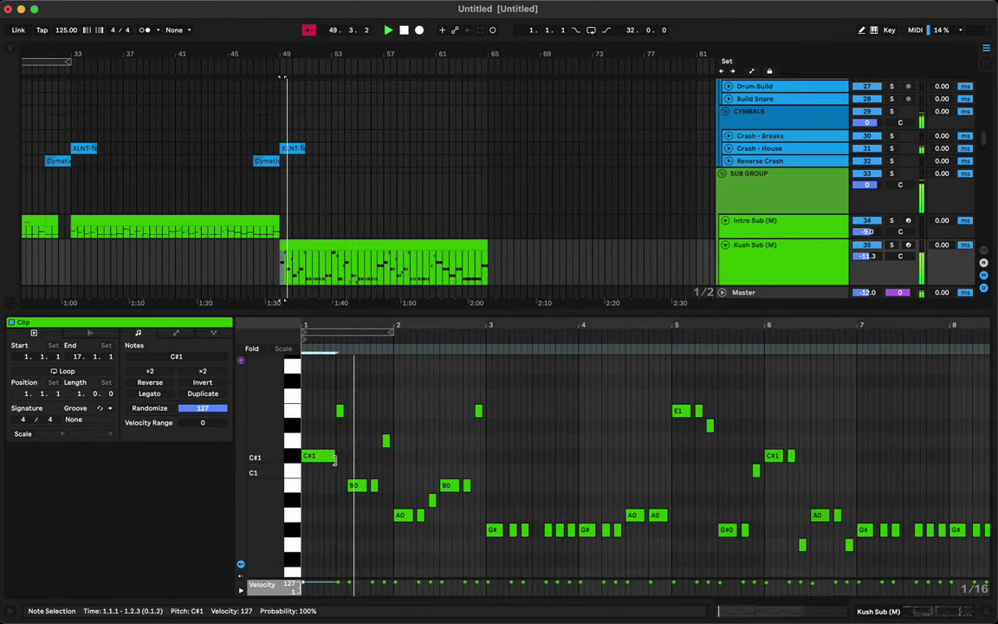
drag(333, 459, 341, 464)
key(space)
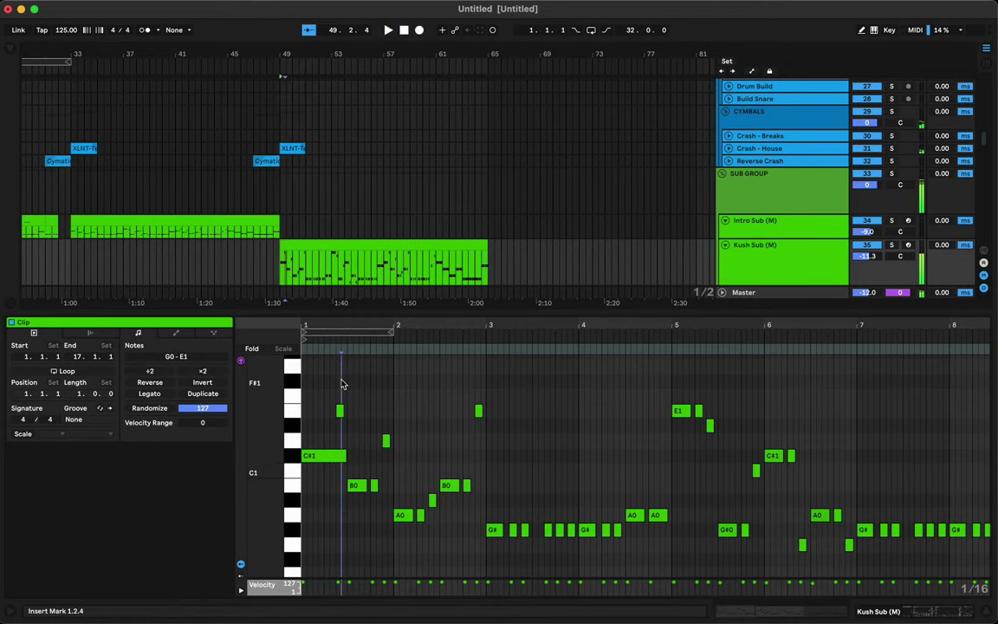
Step: Delete the short E1 and D1 notes in bars 1 and 2, and lengthen the first B0 note to the end of bar 1
drag(341, 380, 632, 395)
key(Delete)
key(Delete)
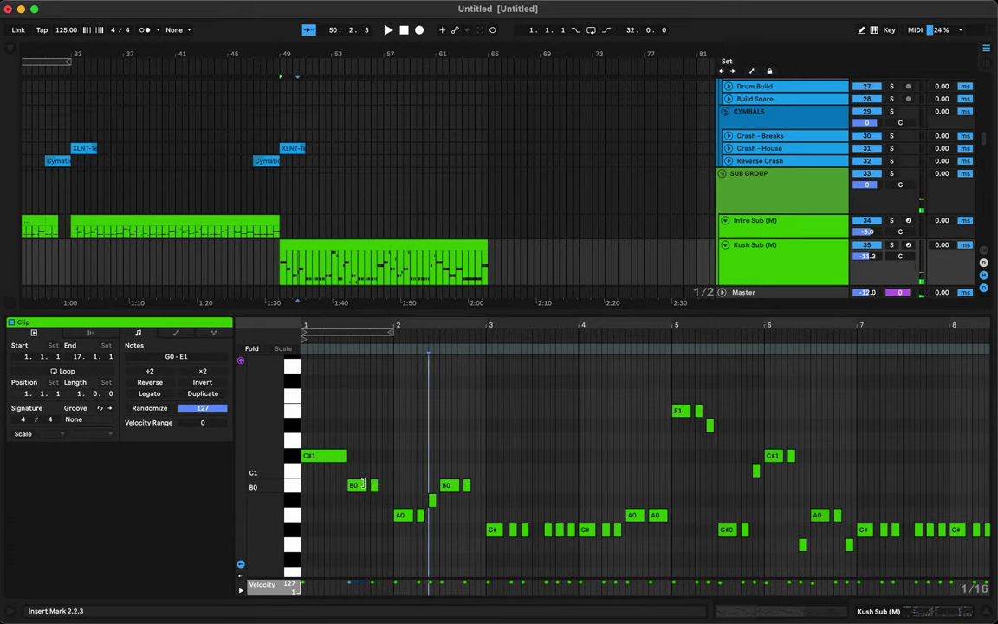
drag(365, 485, 384, 484)
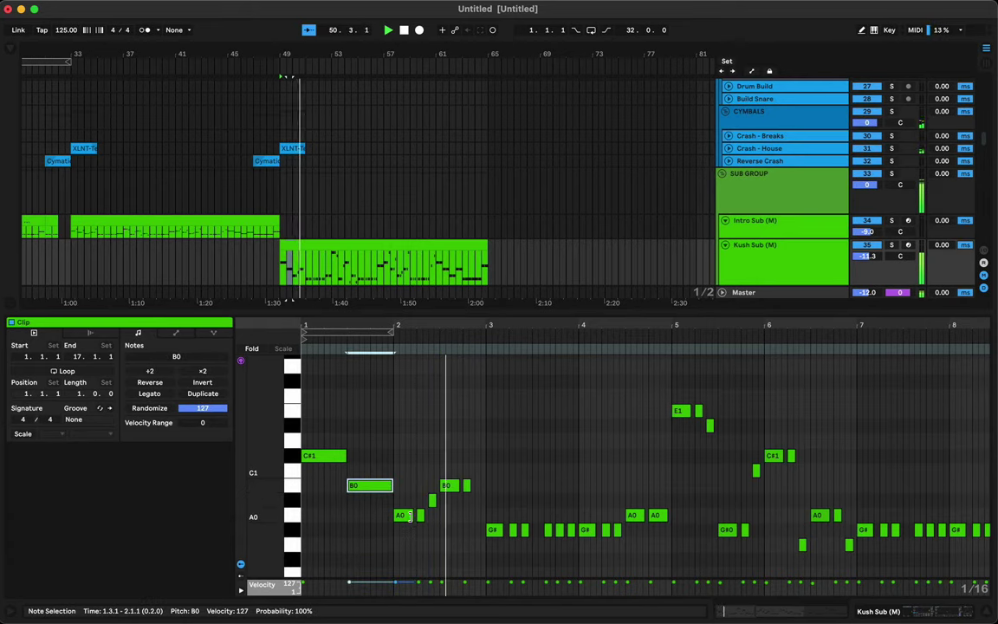
Step: Lengthen the A0 note at the start of bar 2 to half a bar and delete the short A#0 note
drag(409, 515, 434, 515)
click(432, 500)
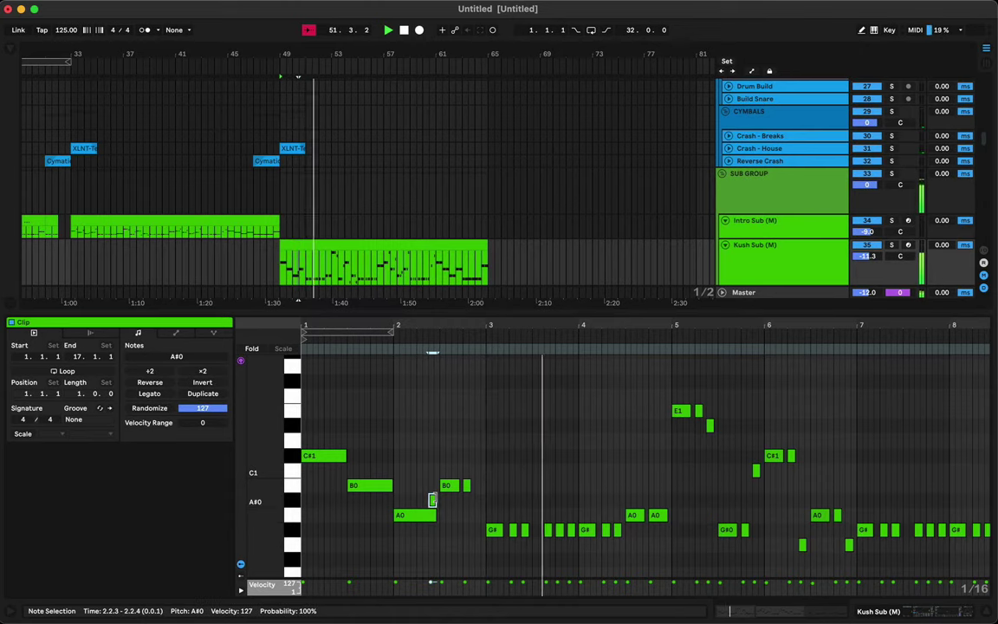
key(Delete)
click(434, 517)
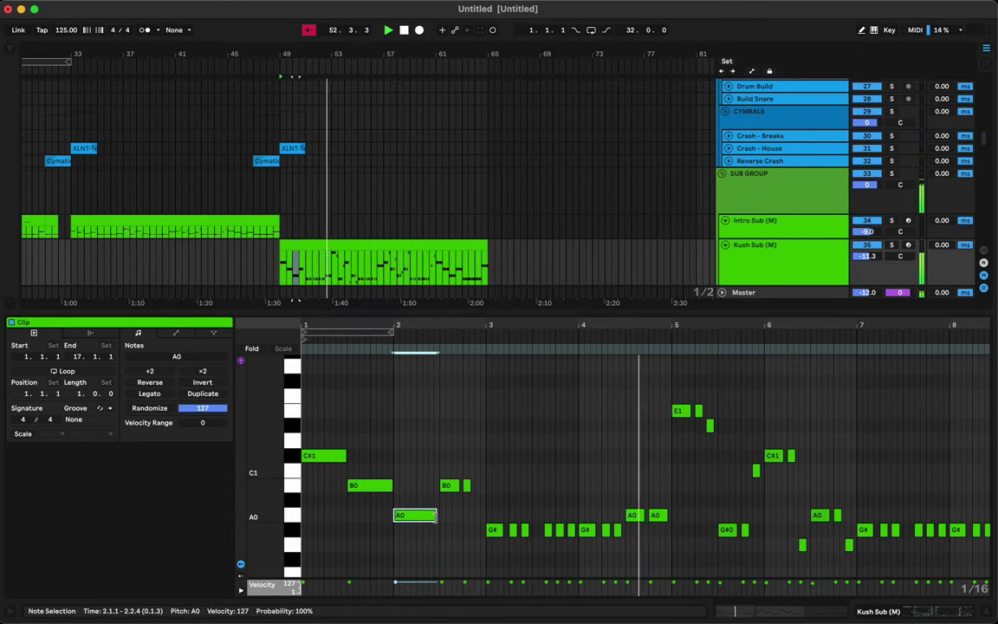
Step: Duplicate the A0 note into the second half of bar 2 as B0, and duplicate that to bar 3 as G#0
key(super+d)
key(Up)
key(Up)
key(super+d)
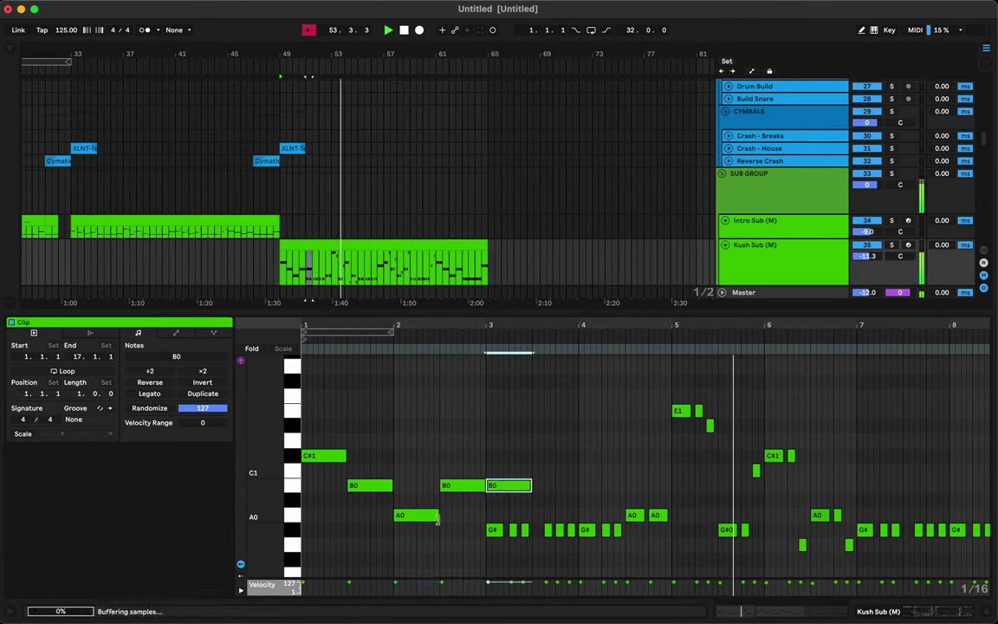
key(Down)
key(Down)
key(Down)
key(space)
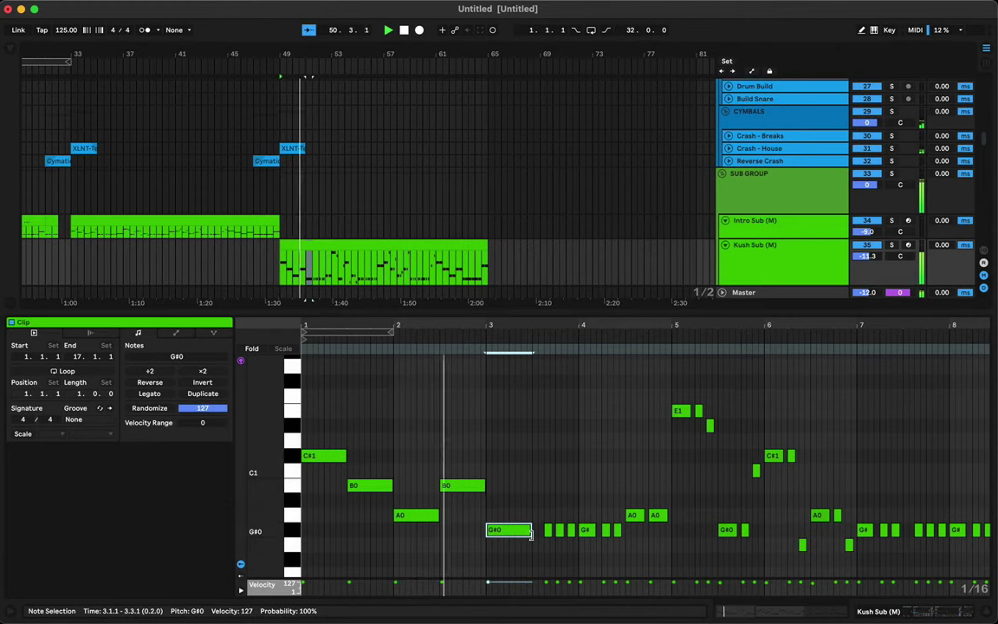
Step: Extend the bar 3 G#0 note to the middle of bar 4 and make A0 fill the rest of bar 4
drag(531, 530, 669, 516)
scroll(670, 459, right, 2)
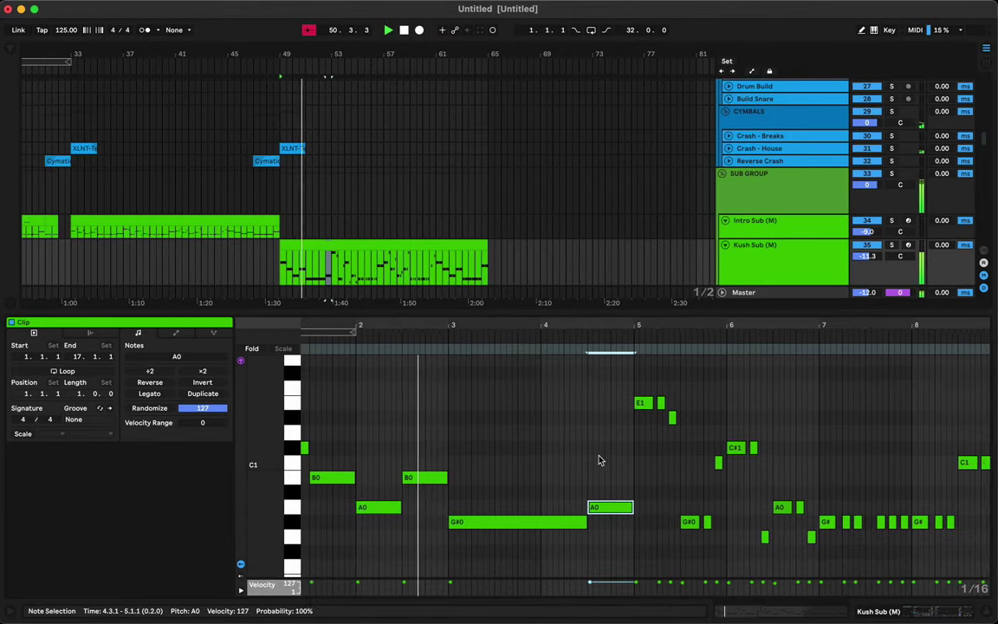
drag(565, 328, 433, 436)
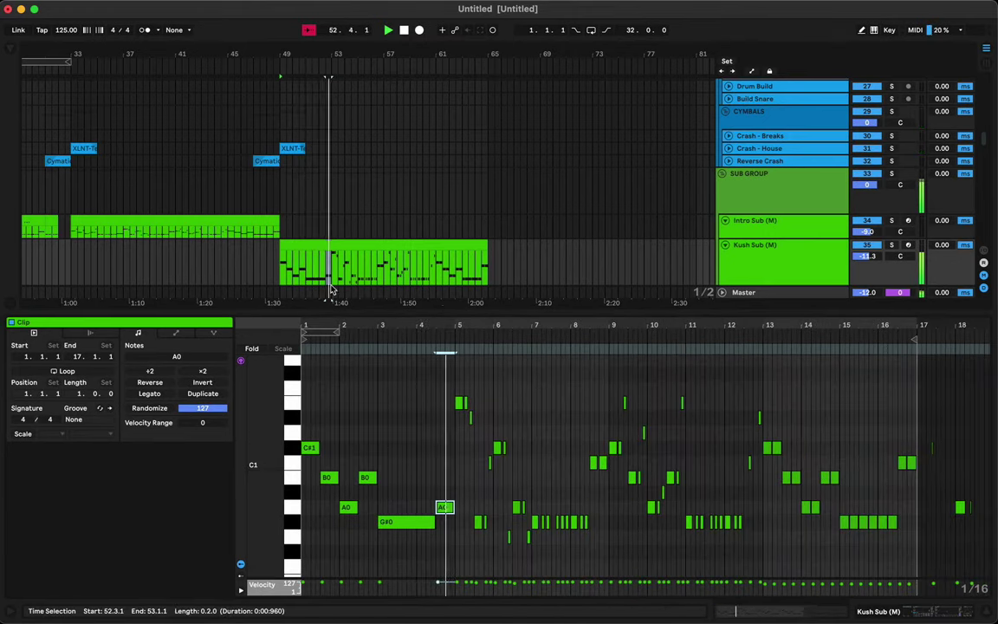
Step: Move the LFOTool device from the SUB GROUP to the Intro Sub (M) track
click(762, 224)
click(755, 200)
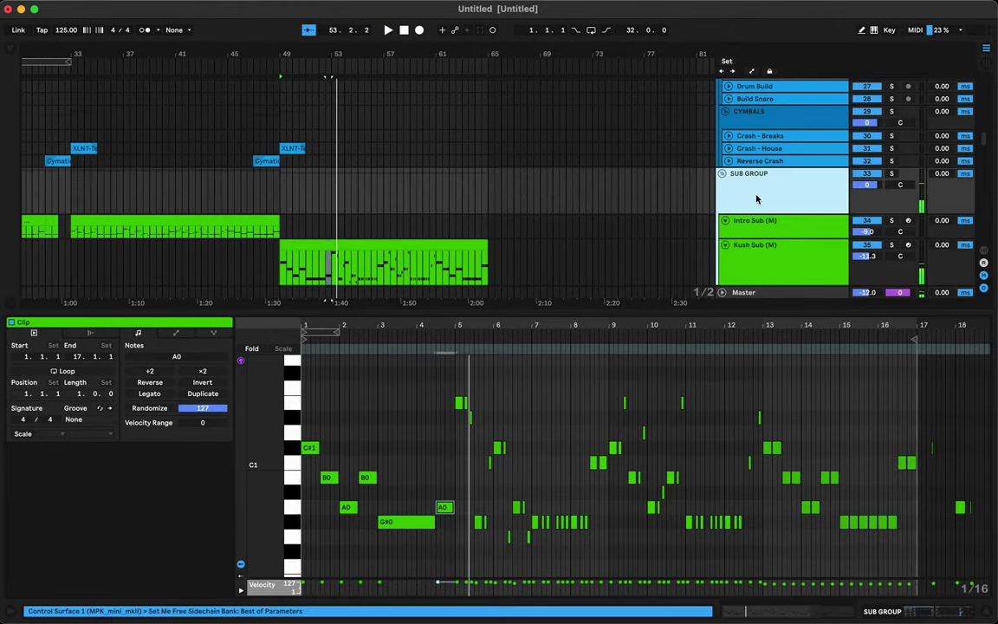
key(shift+Tab)
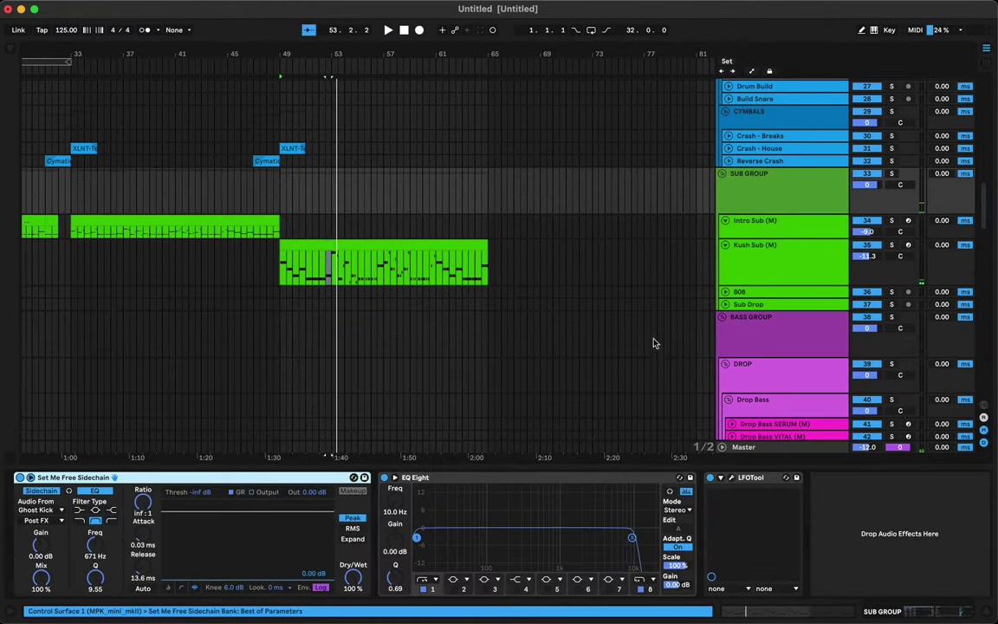
click(732, 477)
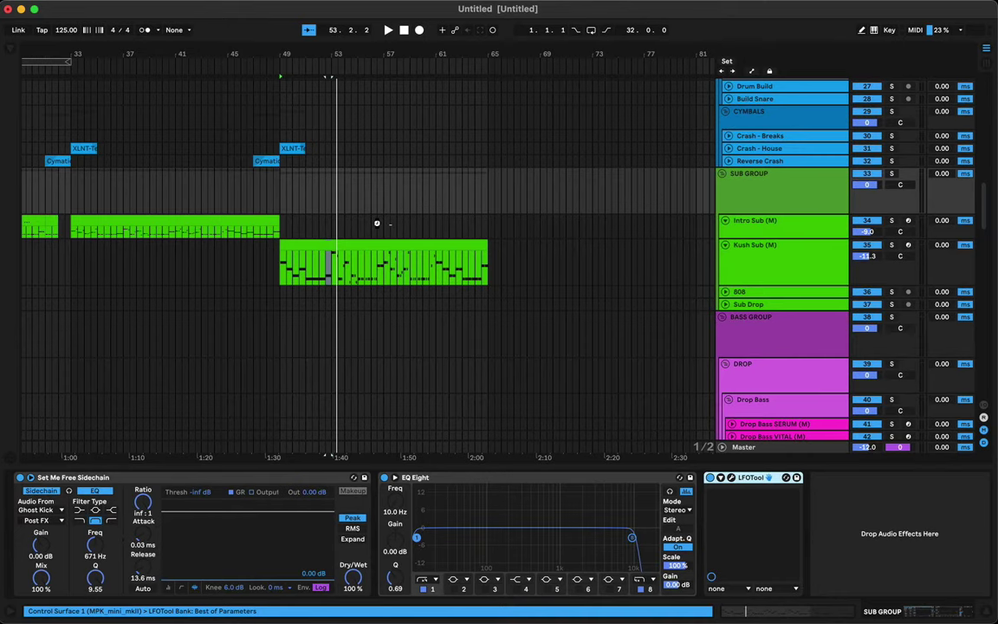
Step: Play the Kush Sub (M) clip and set the track's volume to -13.1 dB
click(306, 247)
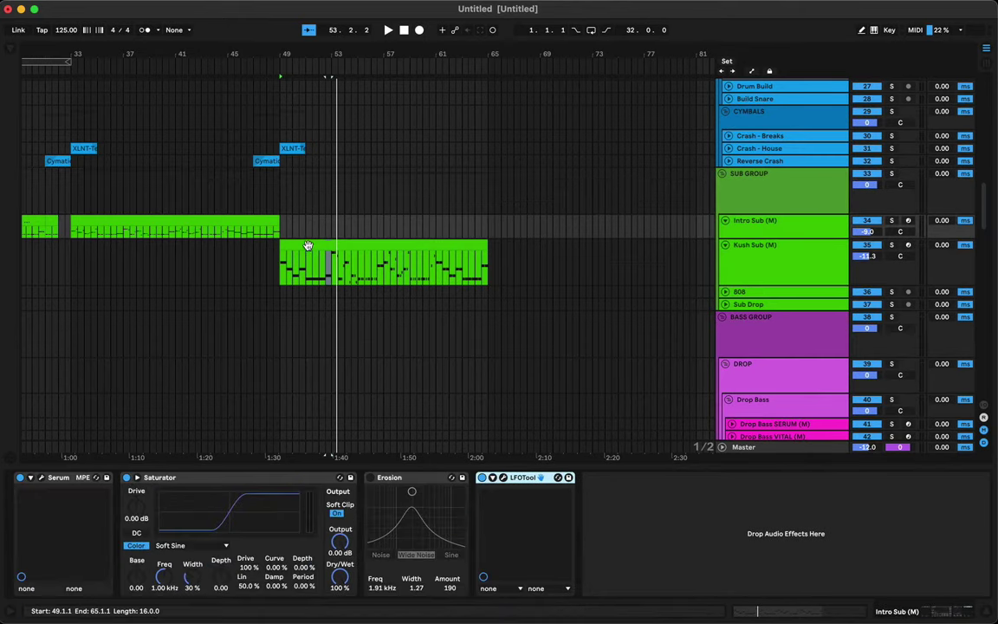
key(space)
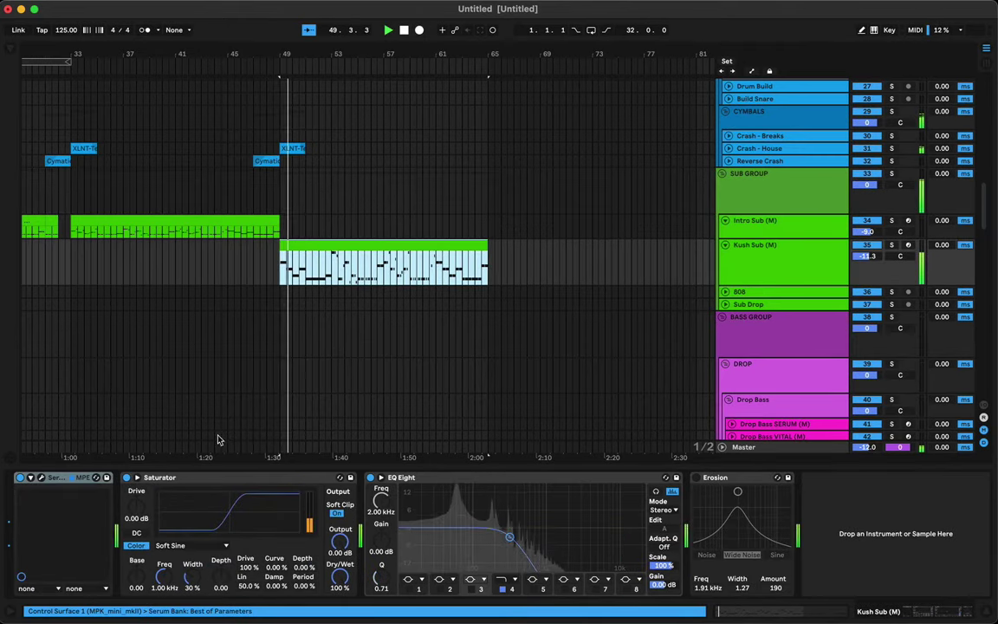
key(Tab)
scroll(389, 501, left, 15)
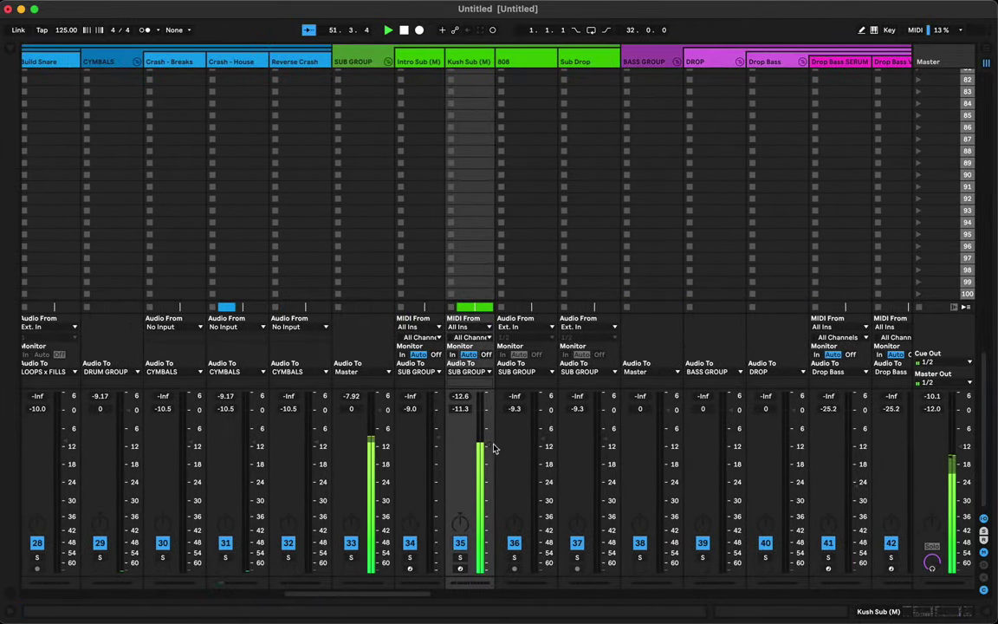
key(Tab)
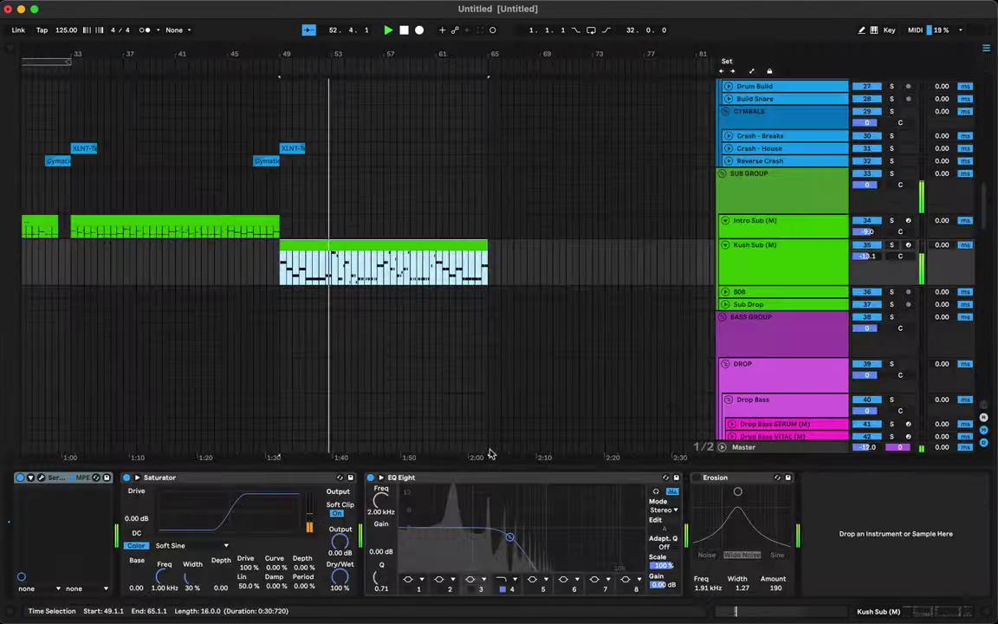
Step: Lengthen the E1 note at bar 5 of the Kush Sub (M) clip to half a bar and delete the short D#1 note
double_click(356, 246)
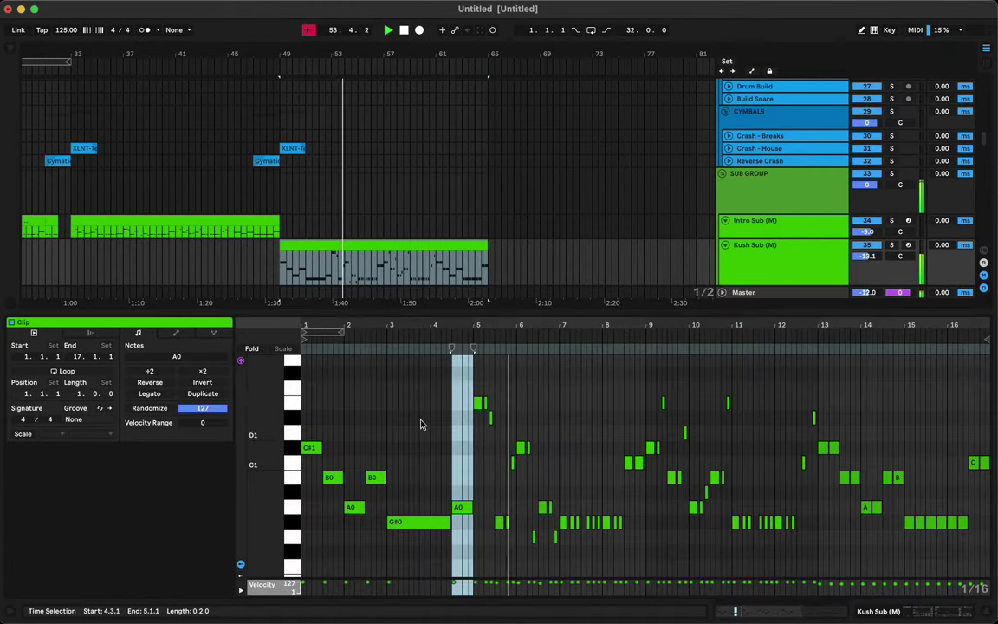
drag(438, 326, 401, 320)
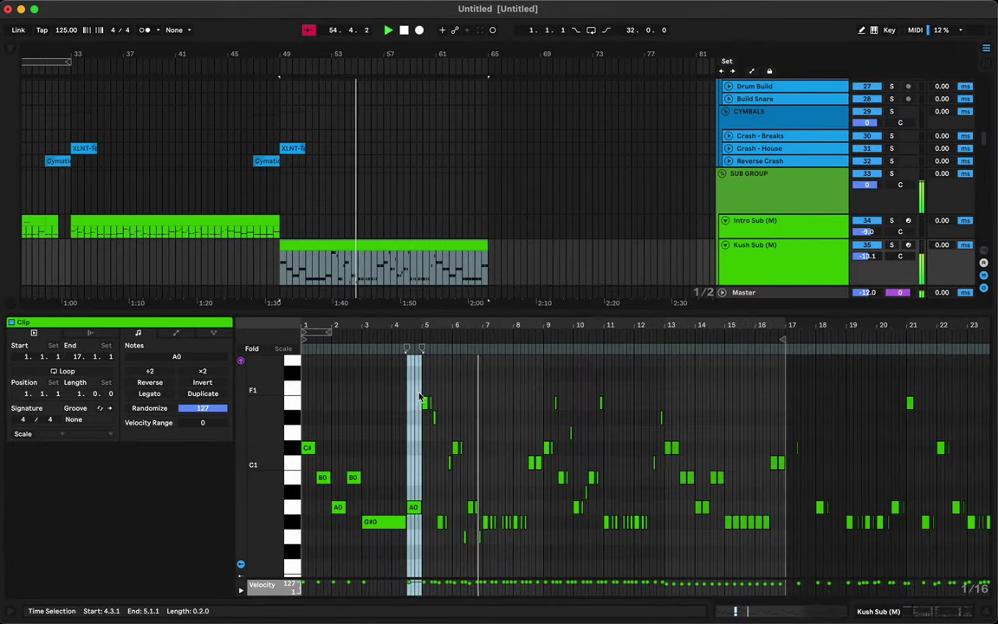
key(space)
key(space)
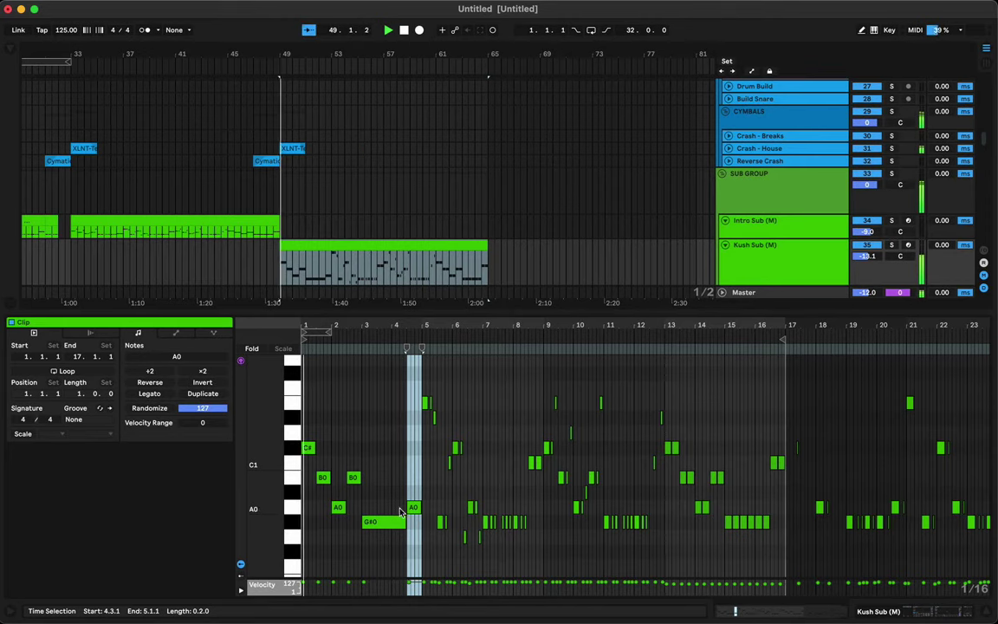
click(437, 432)
drag(427, 324, 428, 324)
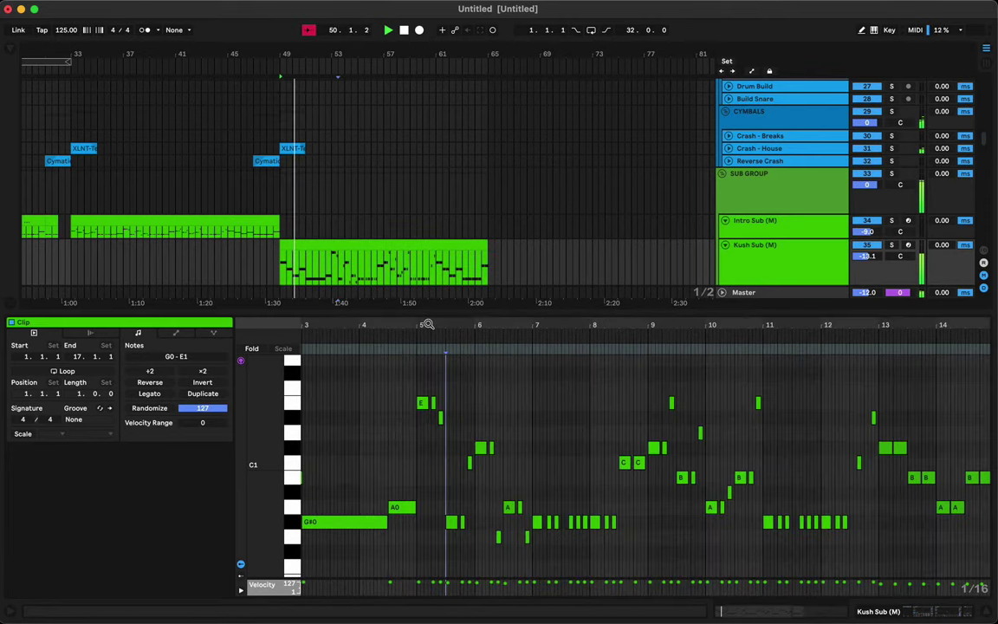
click(438, 402)
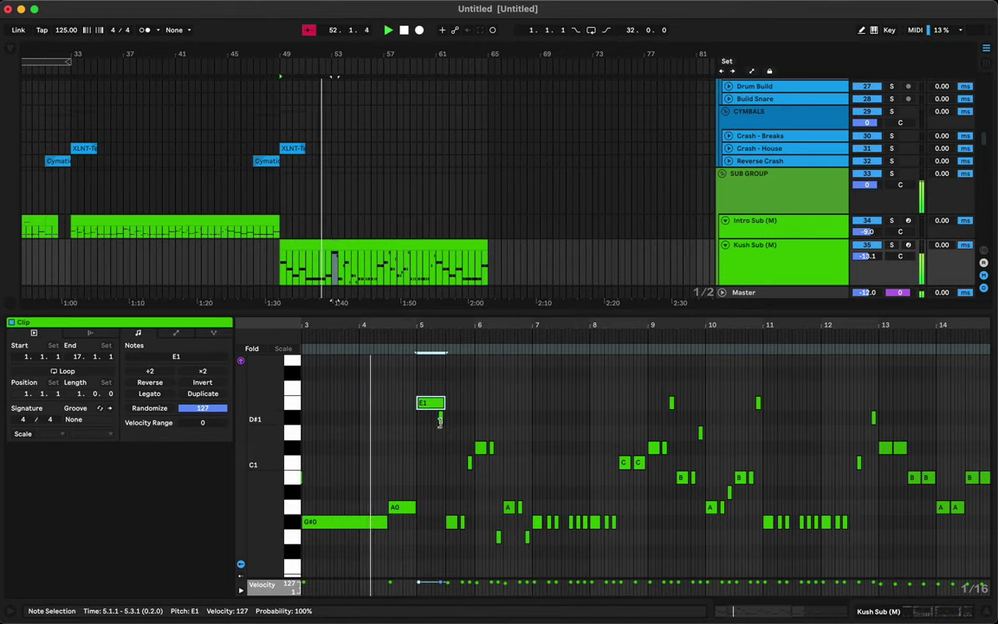
click(440, 423)
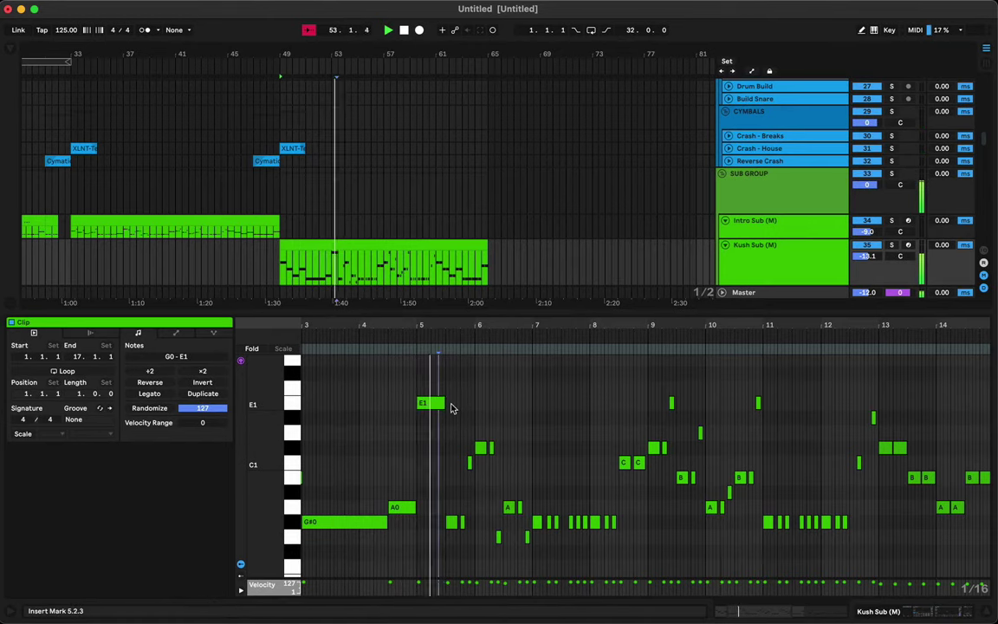
Step: Lengthen the mid-bar 5 G#0 and bar 6 C#1 notes to half a bar each and delete the short C1 between them
key(space)
key(space)
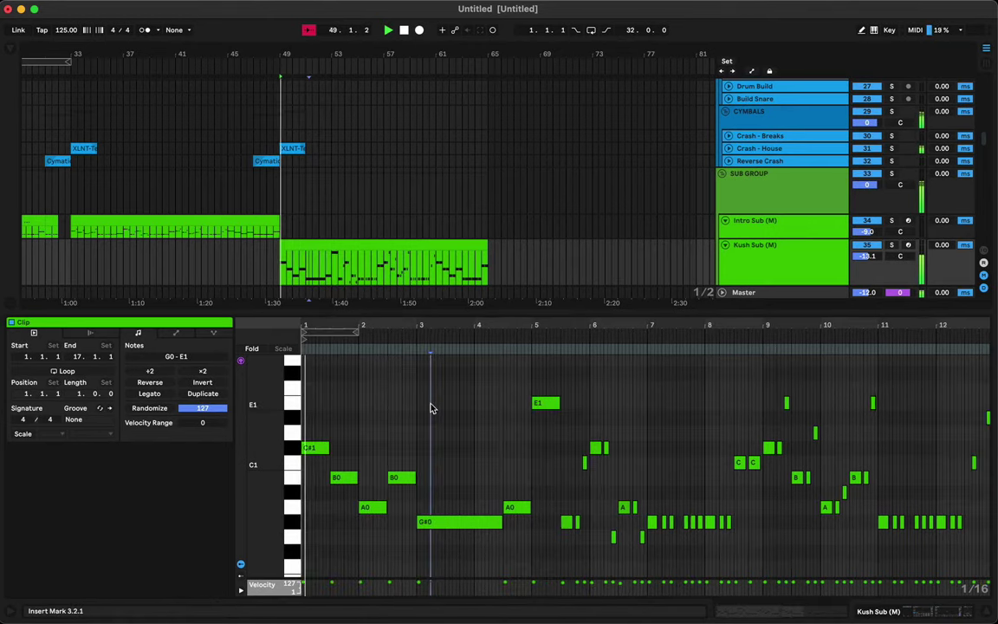
click(574, 521)
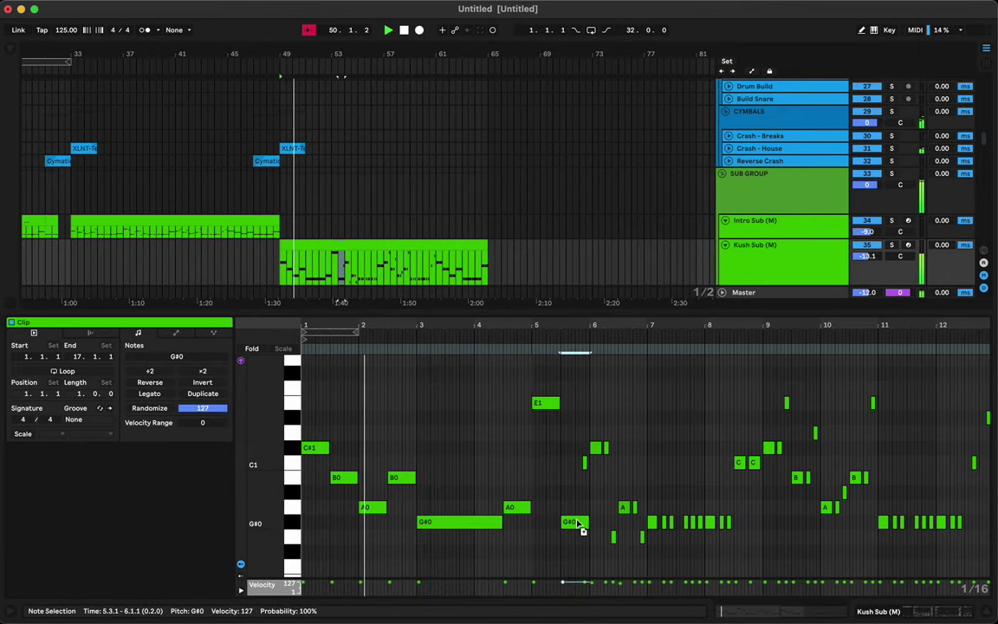
click(585, 464)
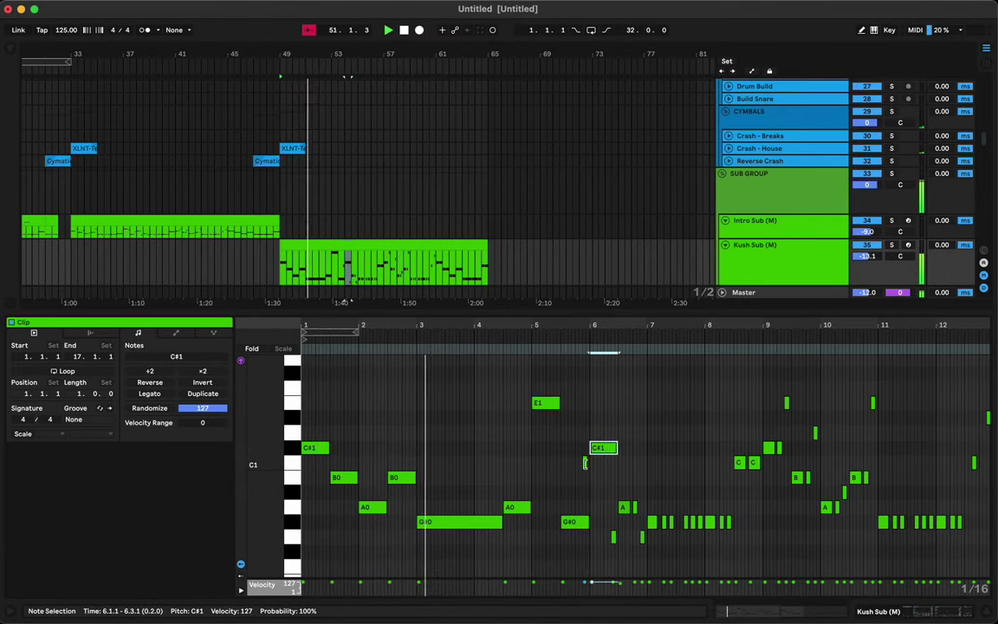
key(Delete)
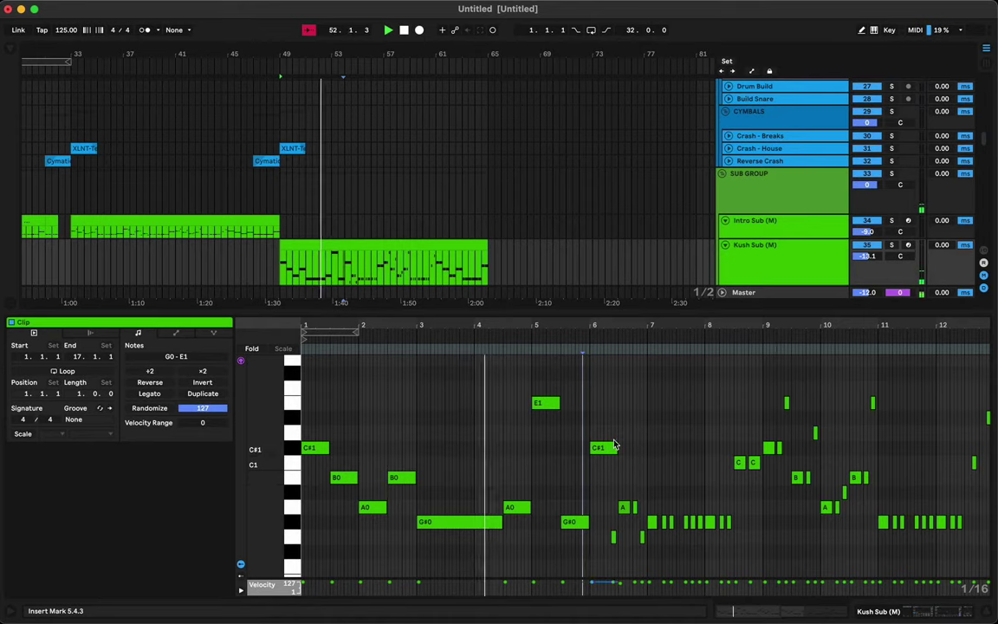
Step: Fill the clip from 6.3 to bar 9 with sustained A0, G#0 and C1 notes starting at 6.3, 7.1 and 8.3
drag(625, 328, 539, 449)
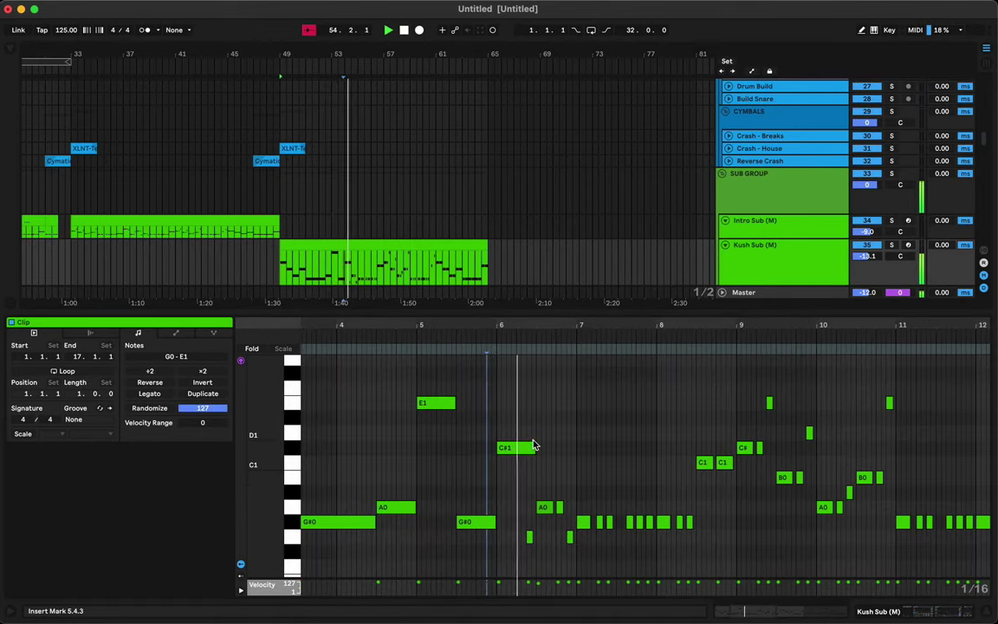
drag(519, 448, 693, 527)
click(518, 535)
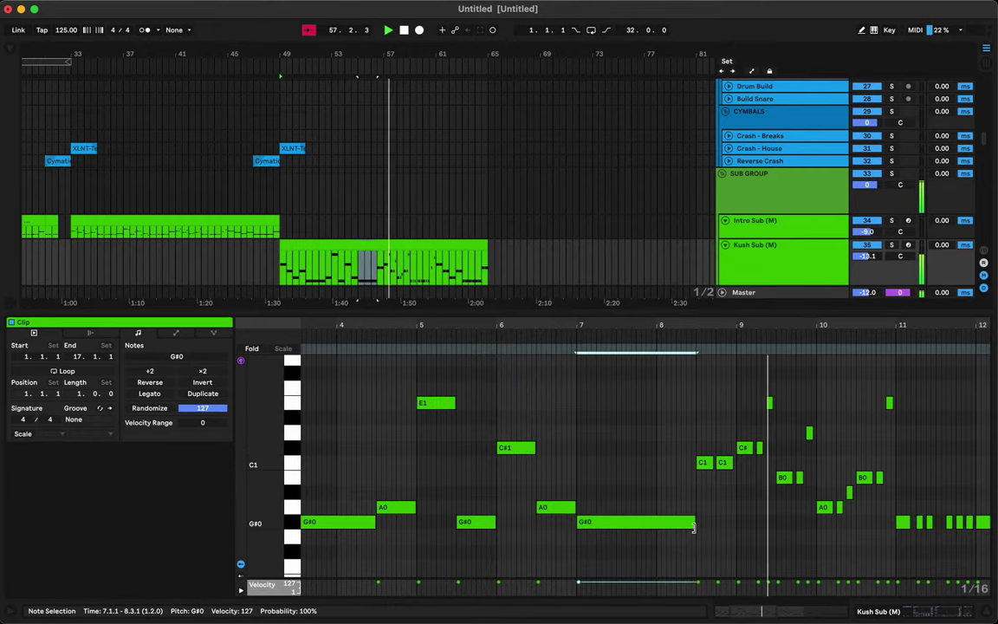
drag(698, 463, 735, 465)
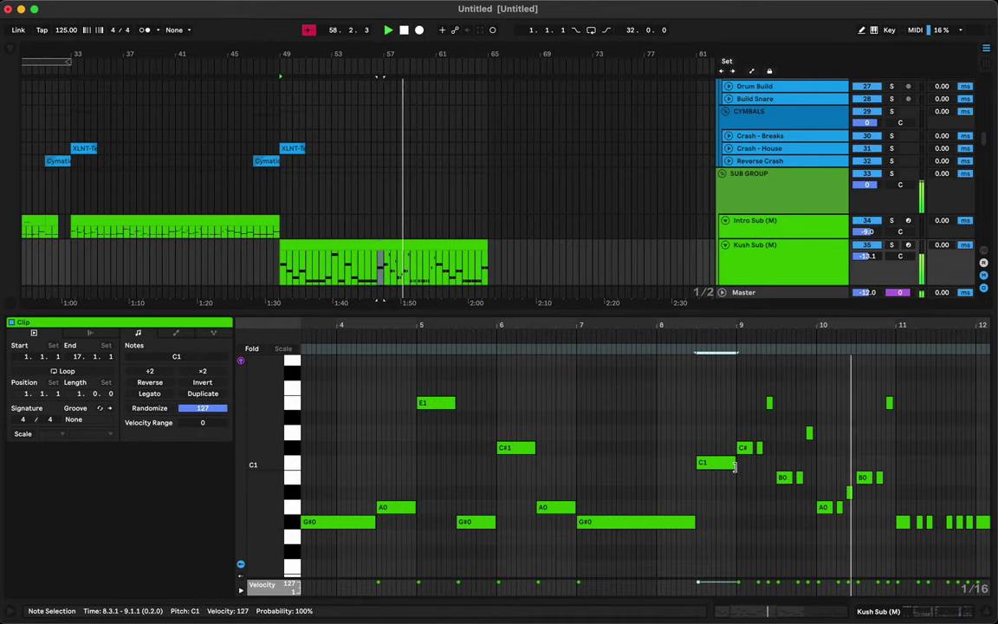
Step: Replace the notes in bars 9 to 12 of the Kush Sub (M) clip with a copy of the notes from bars 1 to 4
key(space)
key(space)
drag(588, 327, 588, 285)
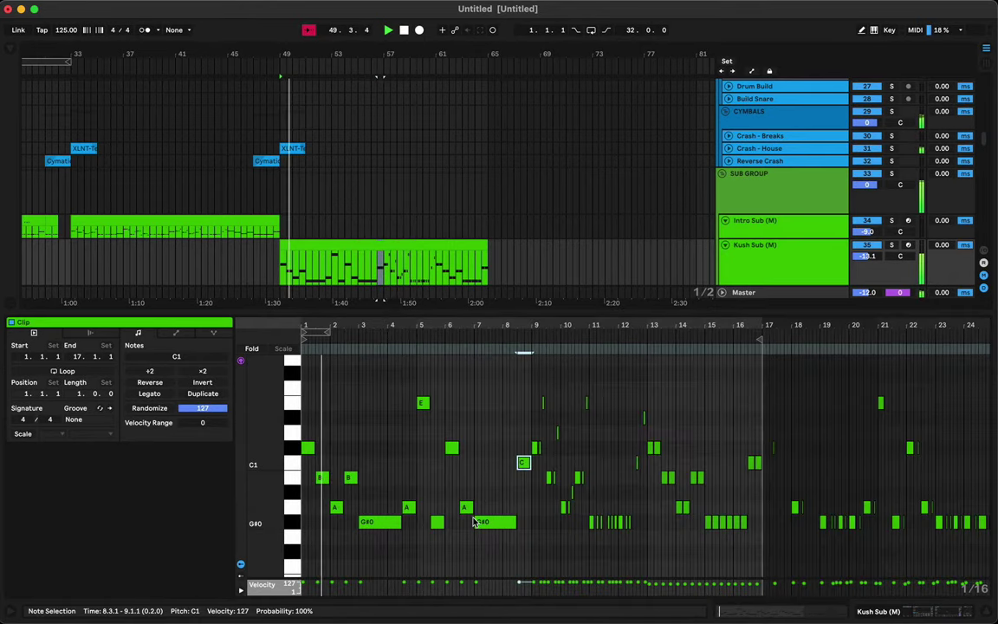
drag(534, 536, 648, 354)
key(Delete)
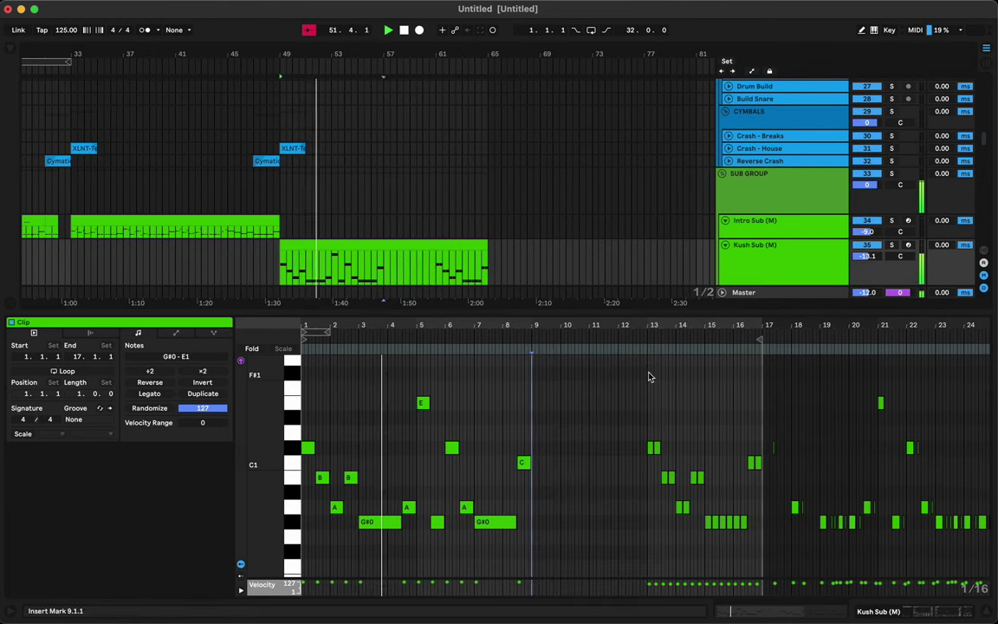
drag(412, 392, 259, 605)
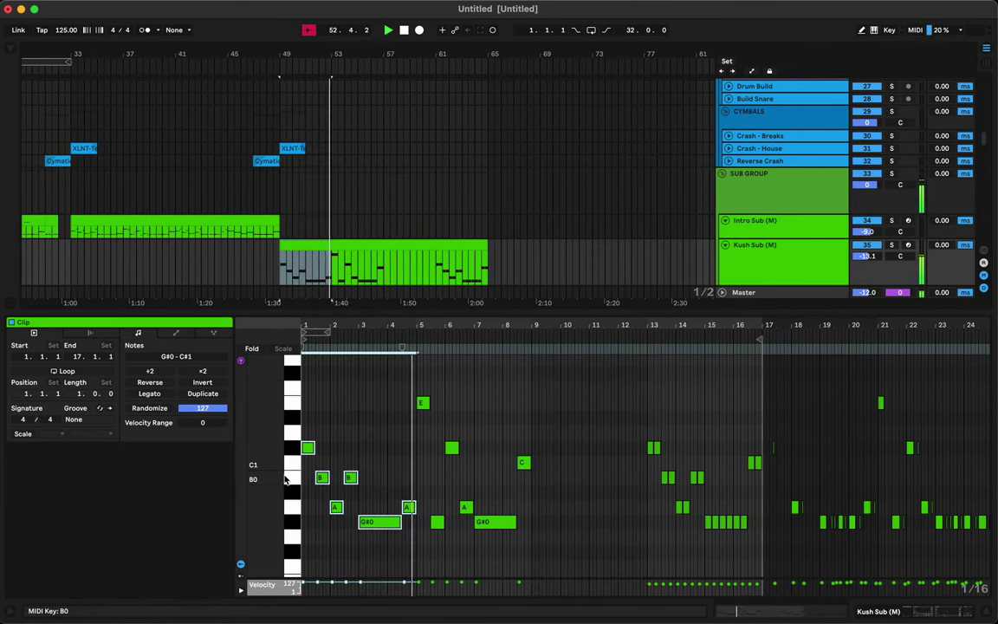
drag(308, 451, 538, 448)
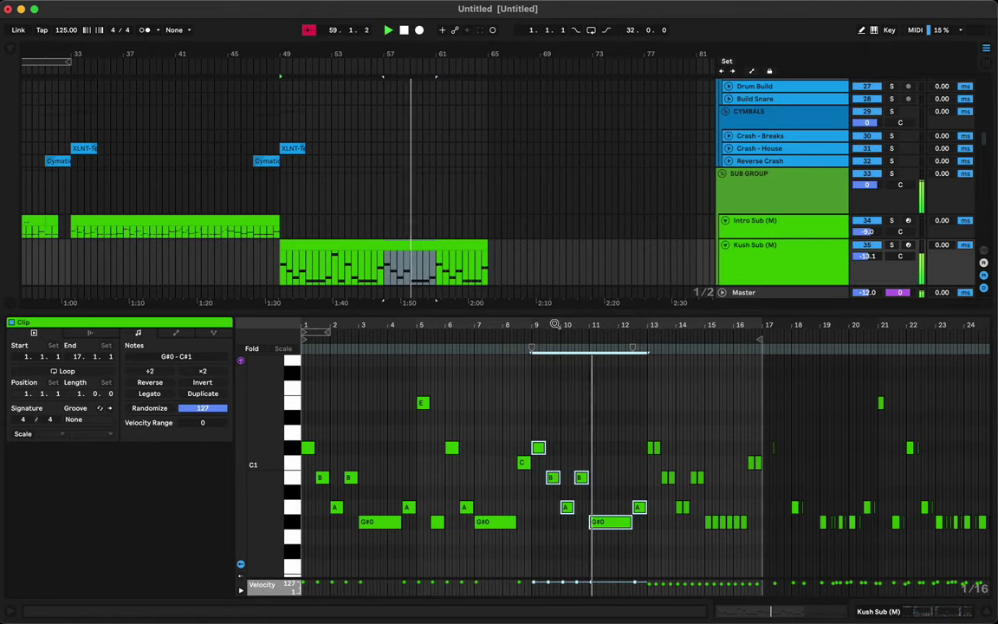
Step: Lengthen the bar 13 C#1 note to half a bar and duplicate it to 13.3 as B0, restarting playback
click(653, 435)
click(653, 449)
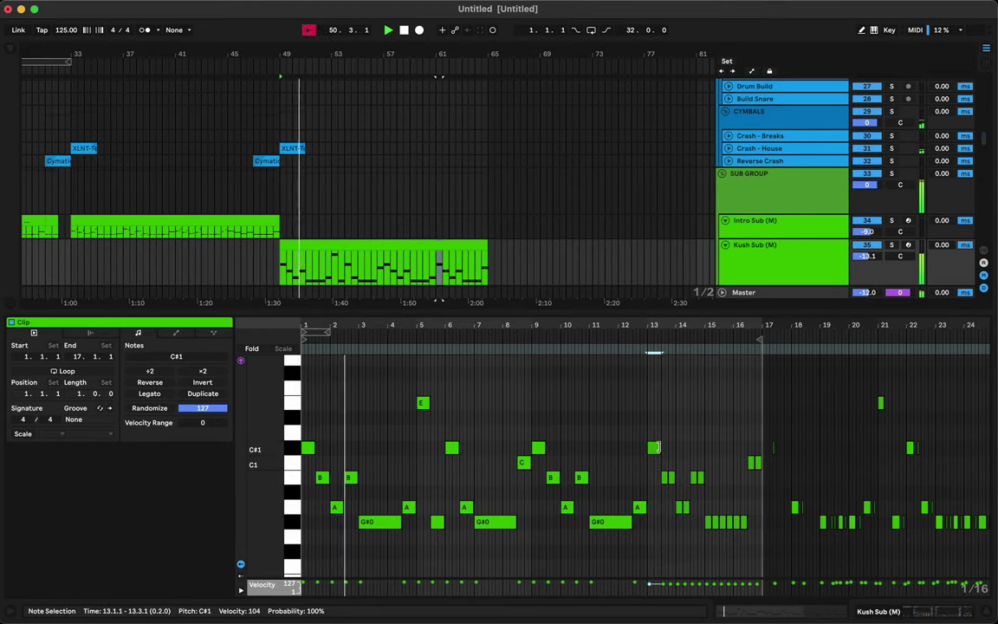
drag(660, 447, 659, 447)
key(space)
key(space)
key(super+d)
key(Down)
key(Down)
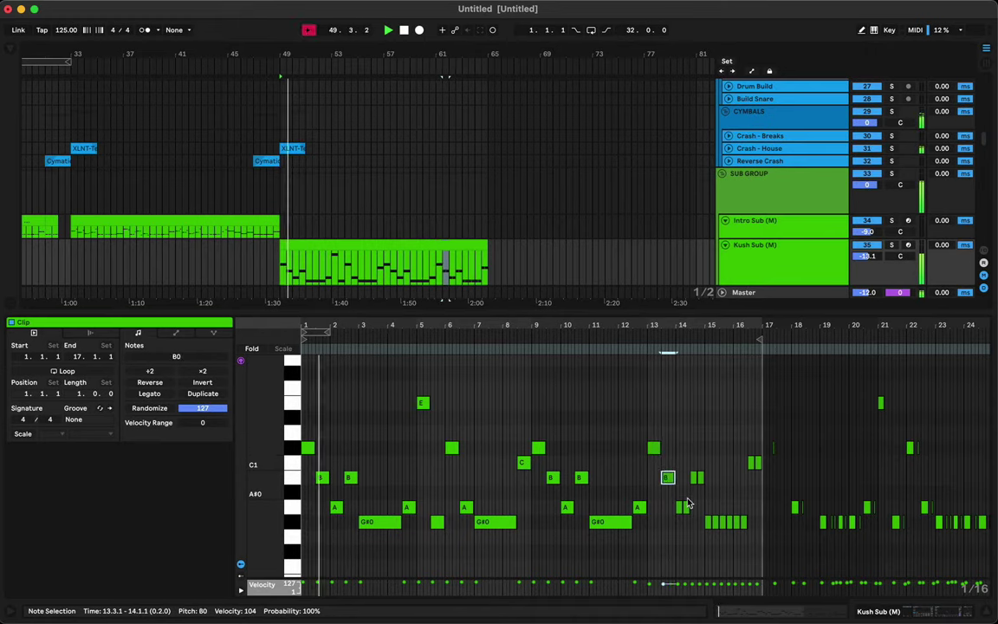
Step: Duplicate the half-bar note onward to make A0 at bar 14 and B0 at the middle of bar 14
key(super+d)
key(Down)
key(Down)
key(super+d)
key(Up)
key(Up)
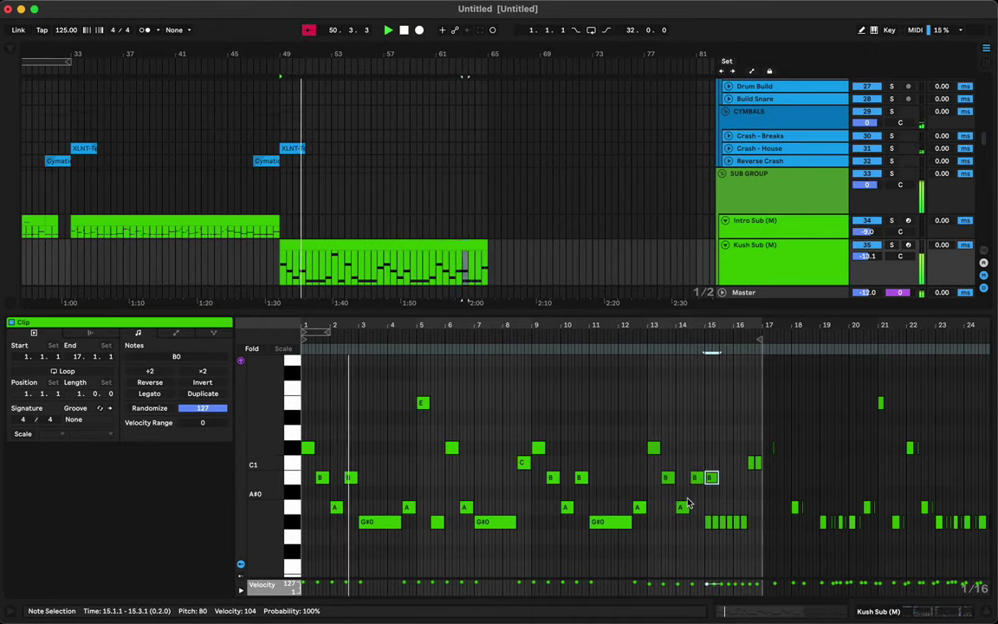
Step: Turn bar 15 into a sustained G#0 note extending to the middle of bar 16
key(super+Right)
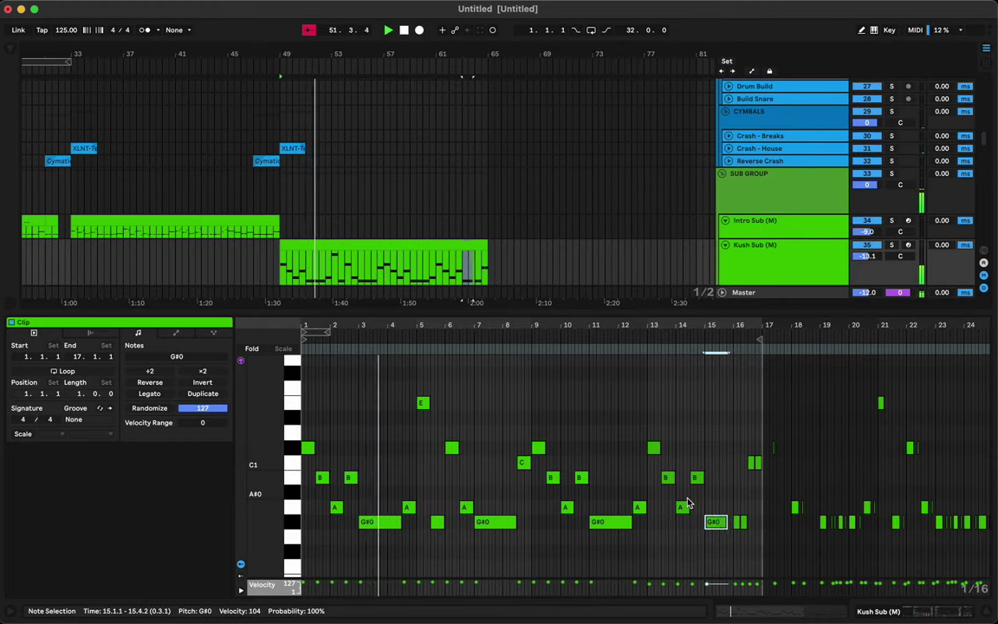
key(shift+Right)
key(shift+Right)
key(shift+Right)
key(shift+Right)
key(shift+Right)
key(shift+Right)
key(shift+Right)
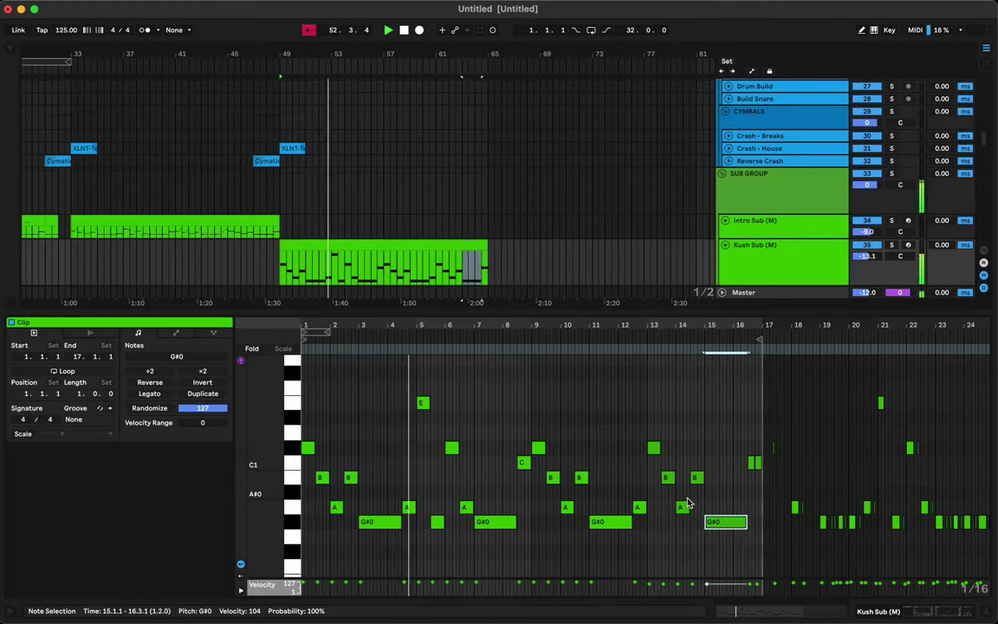
Step: Duplicate the sustained G#0 note to 16.3 and transpose the copy up to C1
key(super+d)
key(Up)
key(Up)
key(Up)
key(Up)
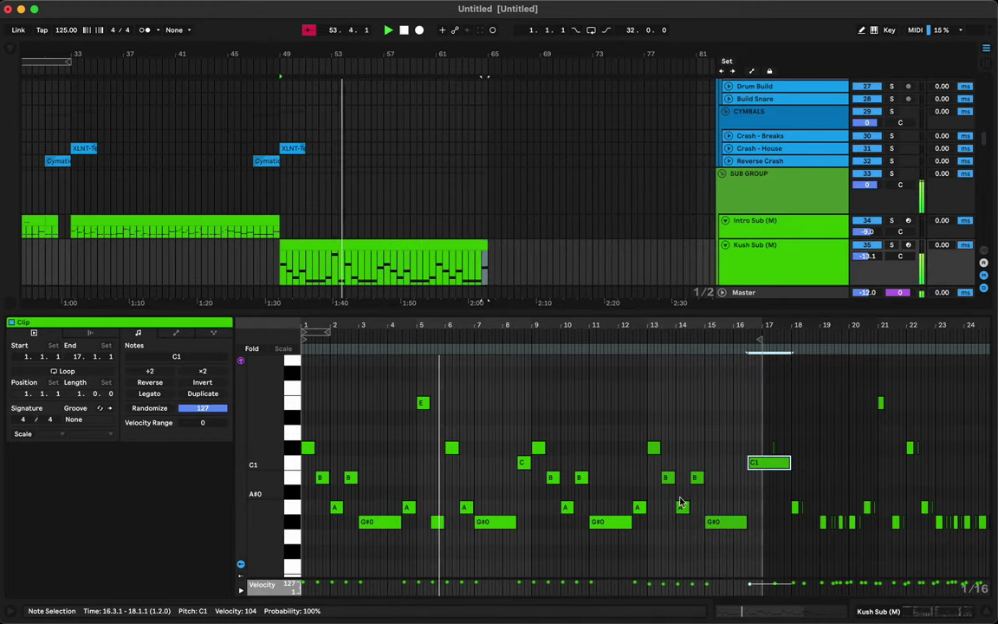
Step: Hide the clip editor and show the EQ Eight 1 Frequency A automation on the Kush Sub (M) track
scroll(526, 236, down, 3)
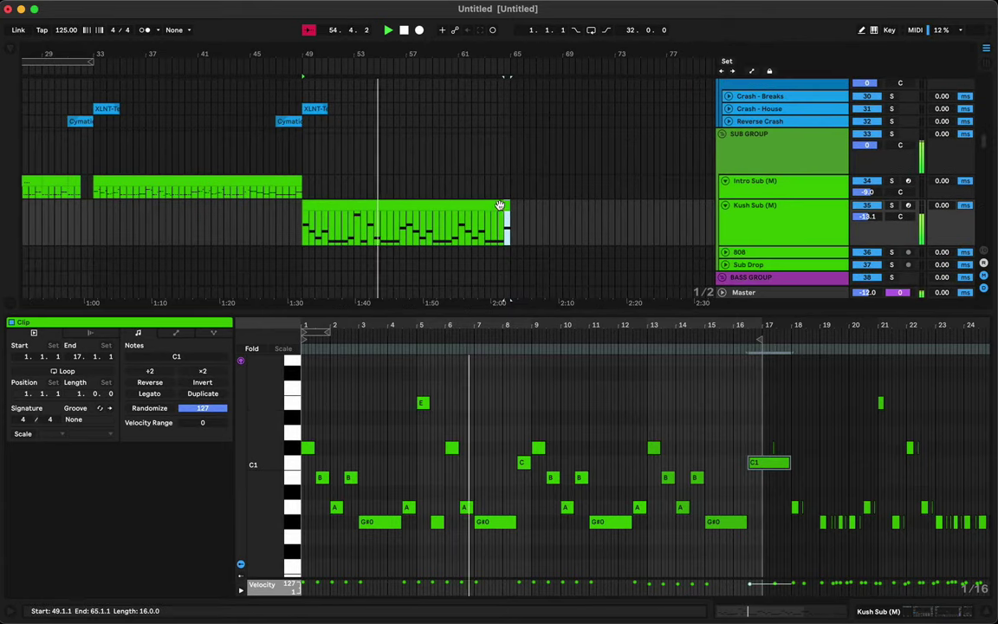
click(504, 209)
scroll(512, 220, down, 2)
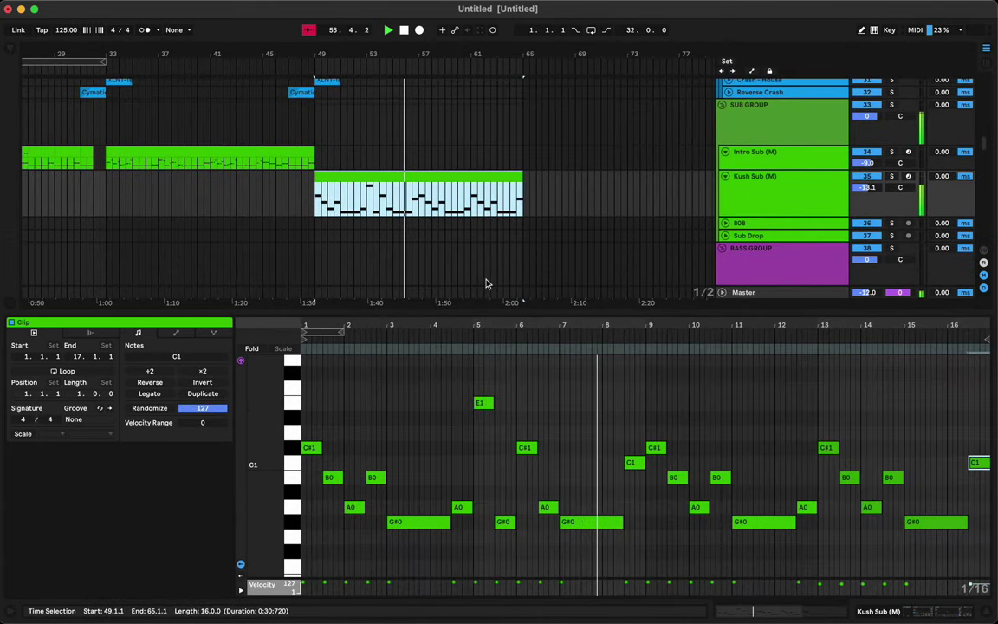
key(super+alt+l)
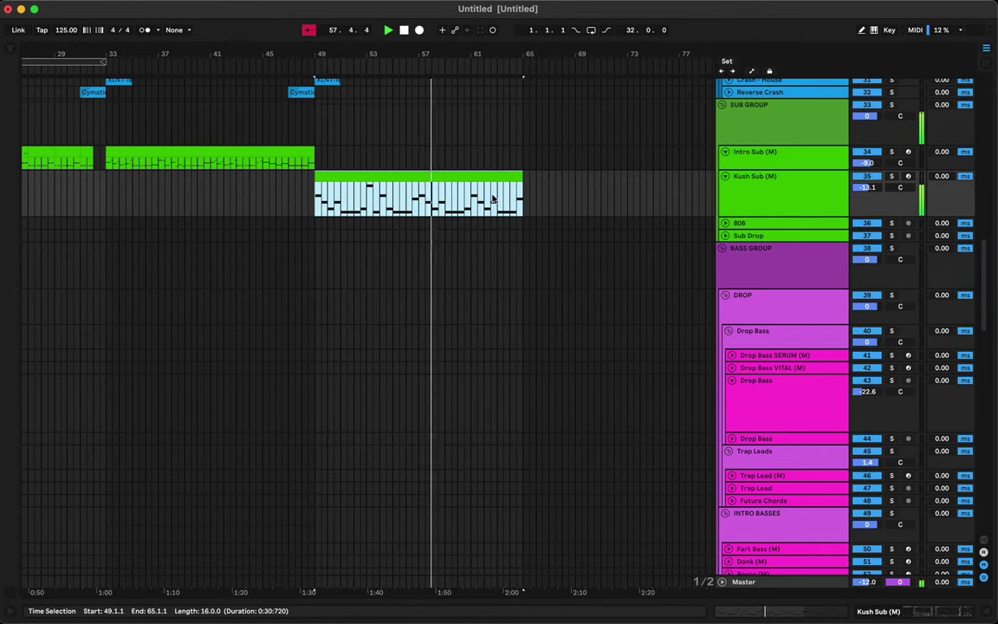
click(746, 194)
key(a)
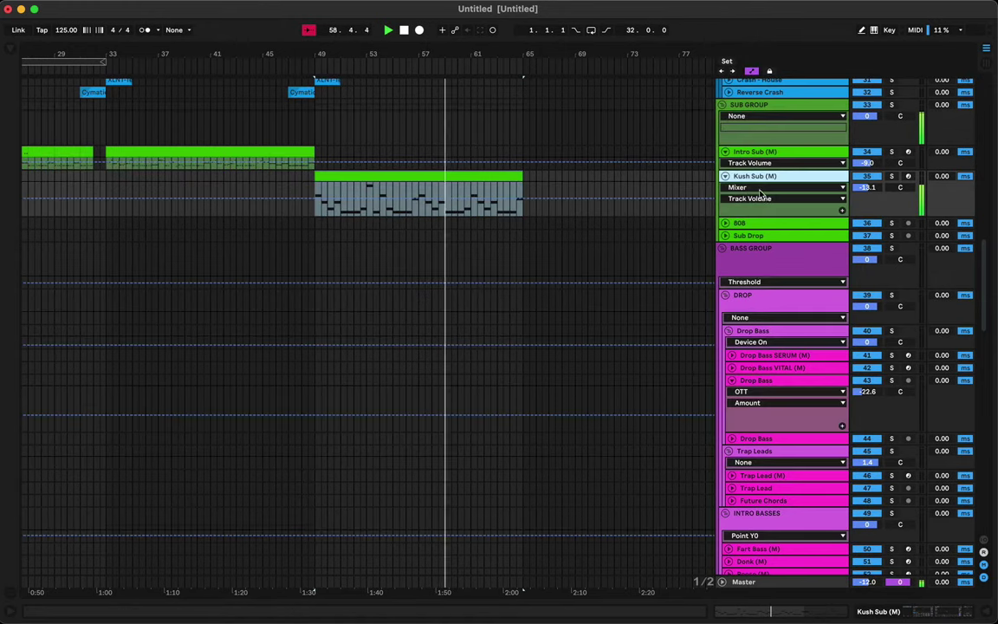
click(760, 192)
click(751, 229)
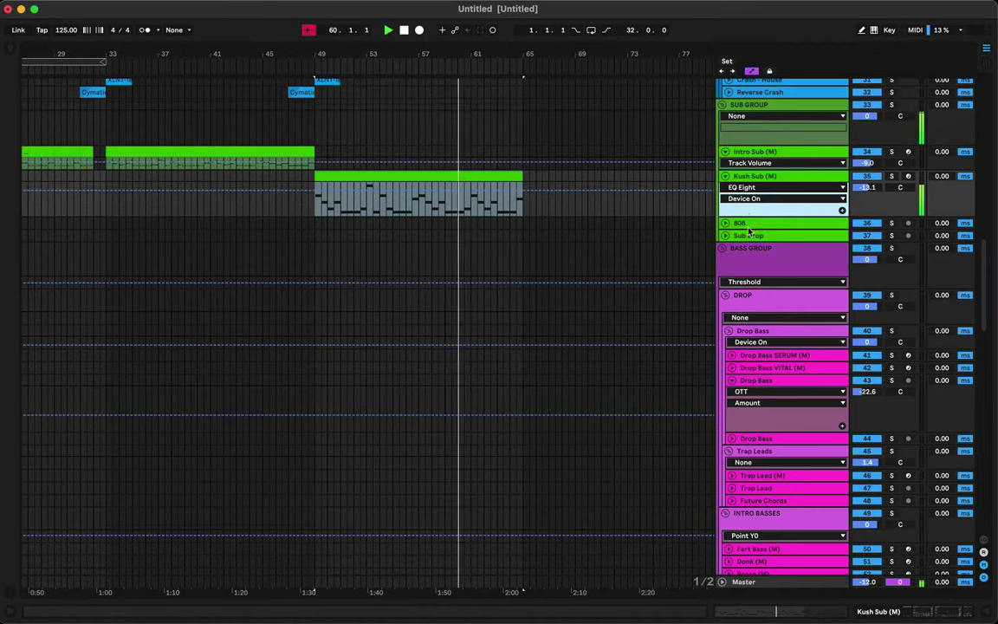
click(746, 203)
click(758, 258)
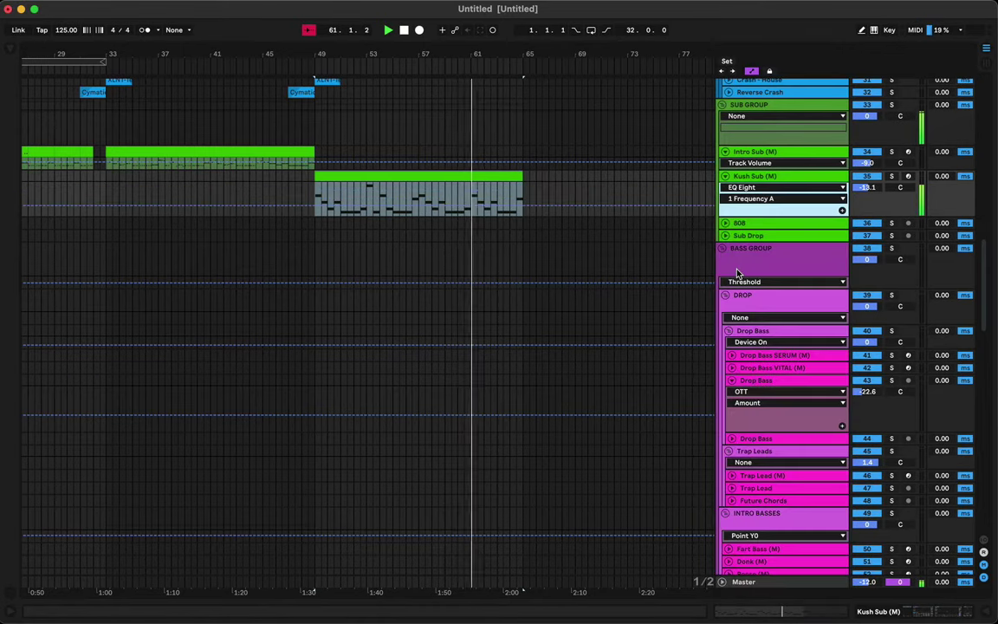
Step: Add 1 Frequency A breakpoints at bars 49 and 61 and lower the bar 61 one to 25.0 Hz
click(467, 210)
click(316, 216)
key(space)
key(space)
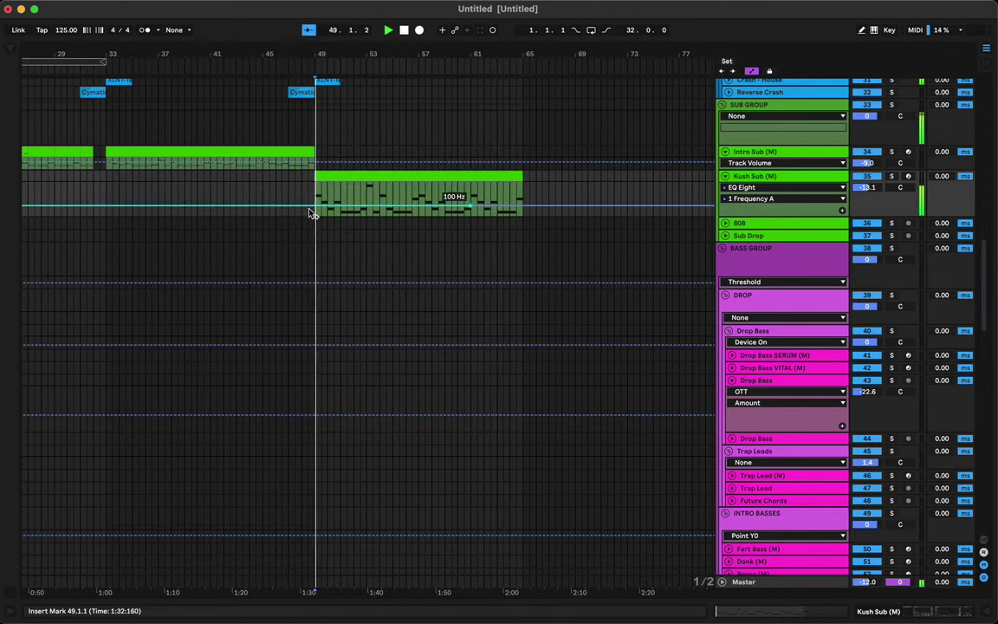
right_click(474, 210)
key(Escape)
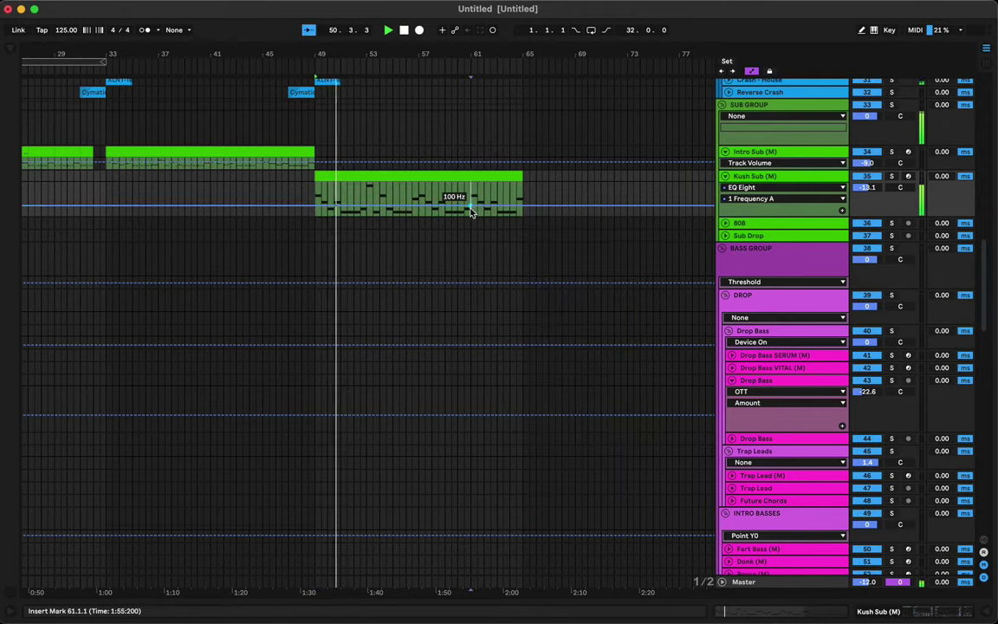
drag(470, 207, 470, 213)
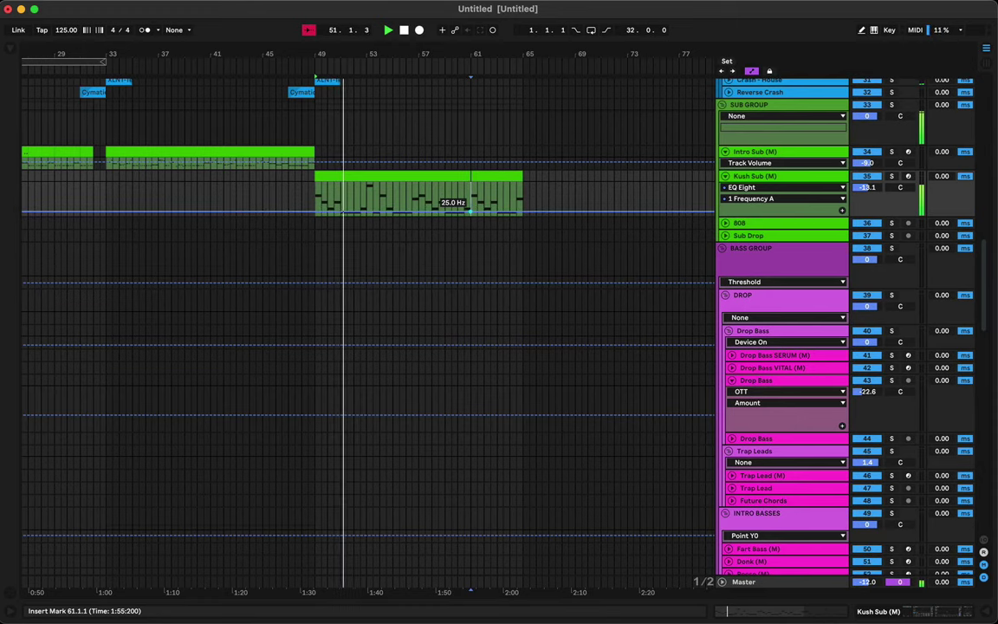
Step: Raise the bar 49 frequency breakpoint to about 2 kHz and play the transition from bar 48.3
drag(313, 212, 313, 192)
click(309, 202)
key(space)
key(space)
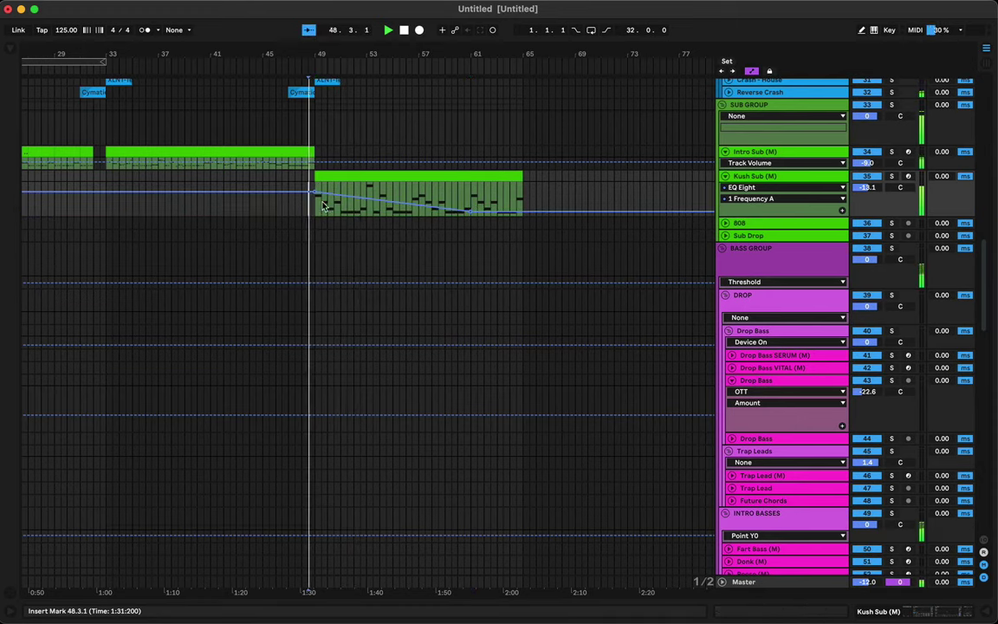
Step: Show the Kush Sub (M) devices, set EQ Eight filter 1 to low cut and bring back its frequency automation
key(shift+Tab)
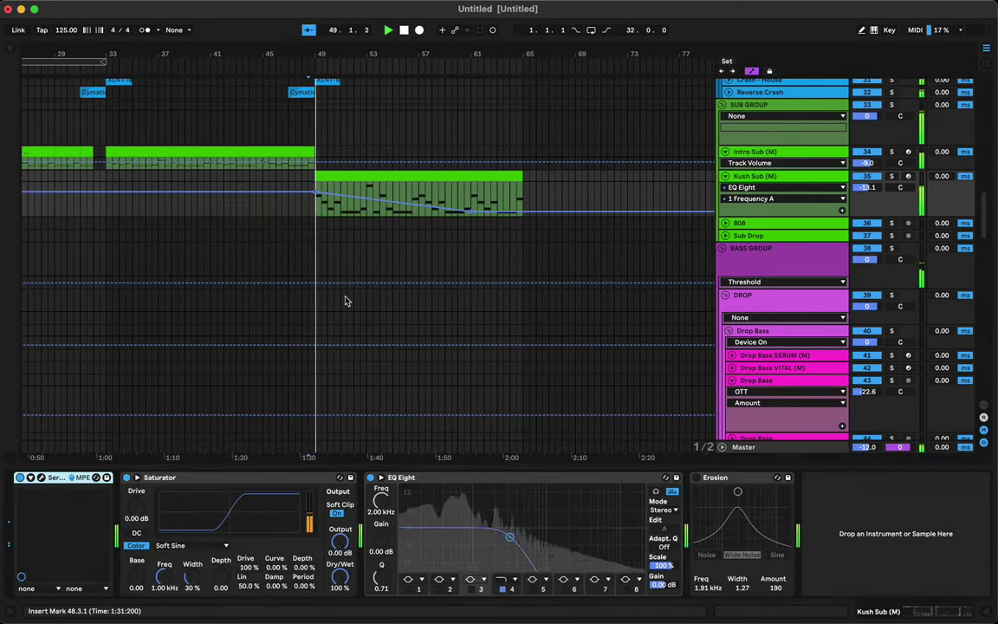
click(408, 578)
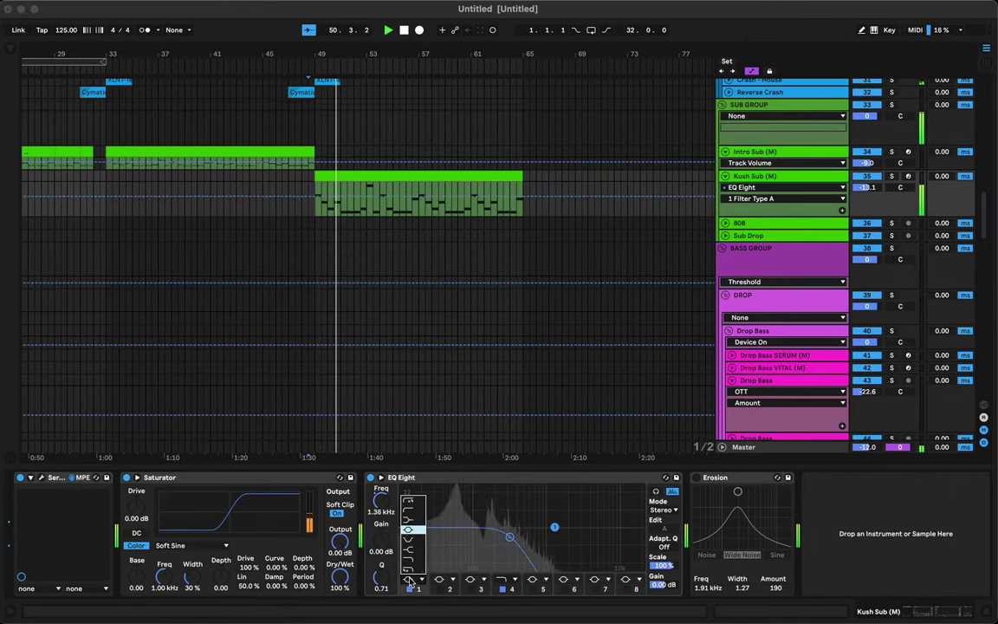
click(409, 512)
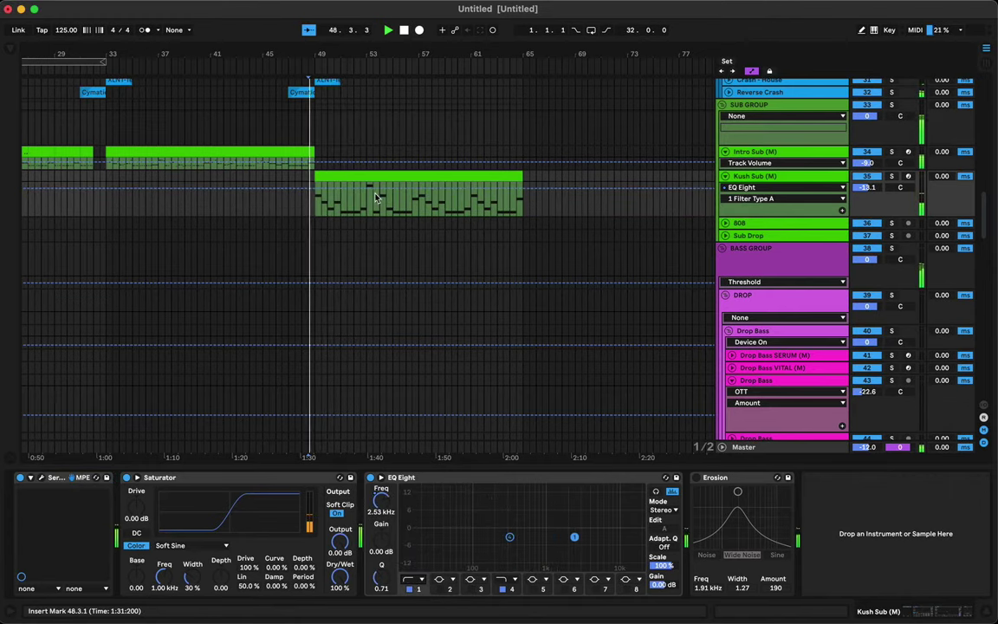
click(390, 501)
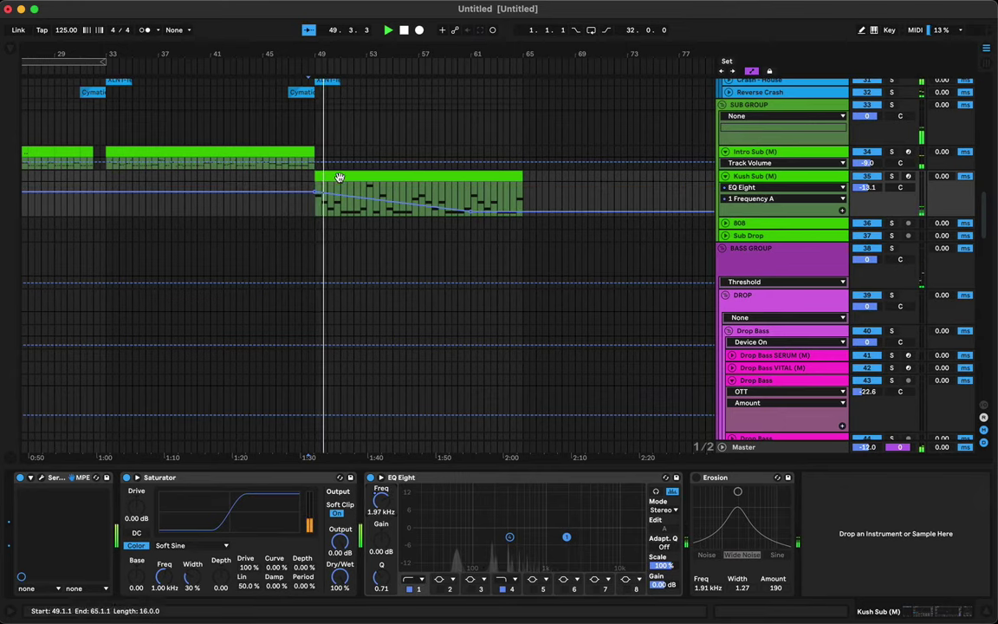
Step: Lower the bar 49 frequency breakpoint to slightly above 216 Hz and play the low-cut sweep from bar 49
drag(317, 195, 317, 207)
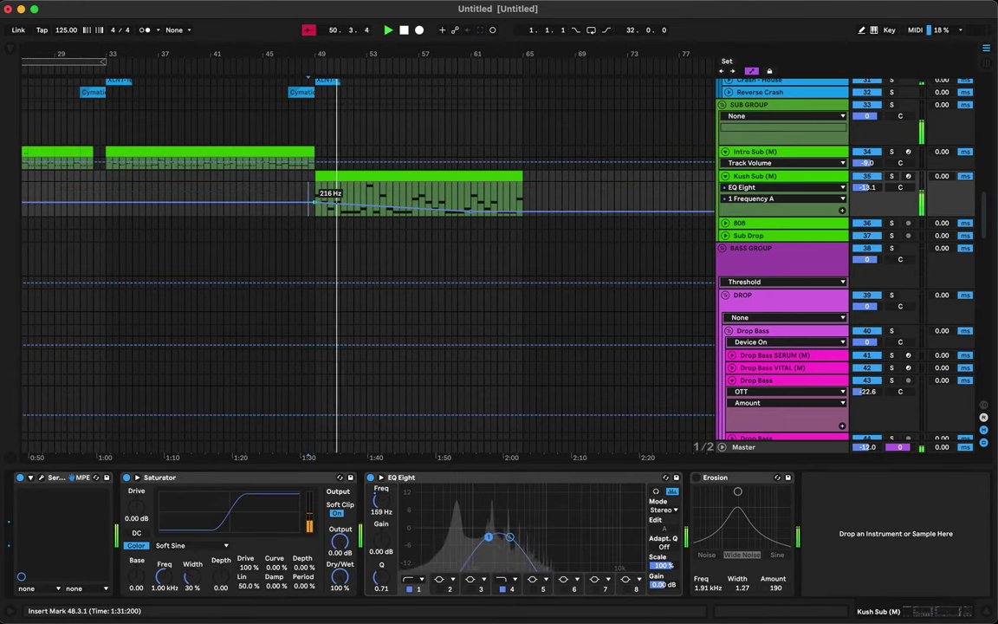
click(315, 192)
key(space)
key(space)
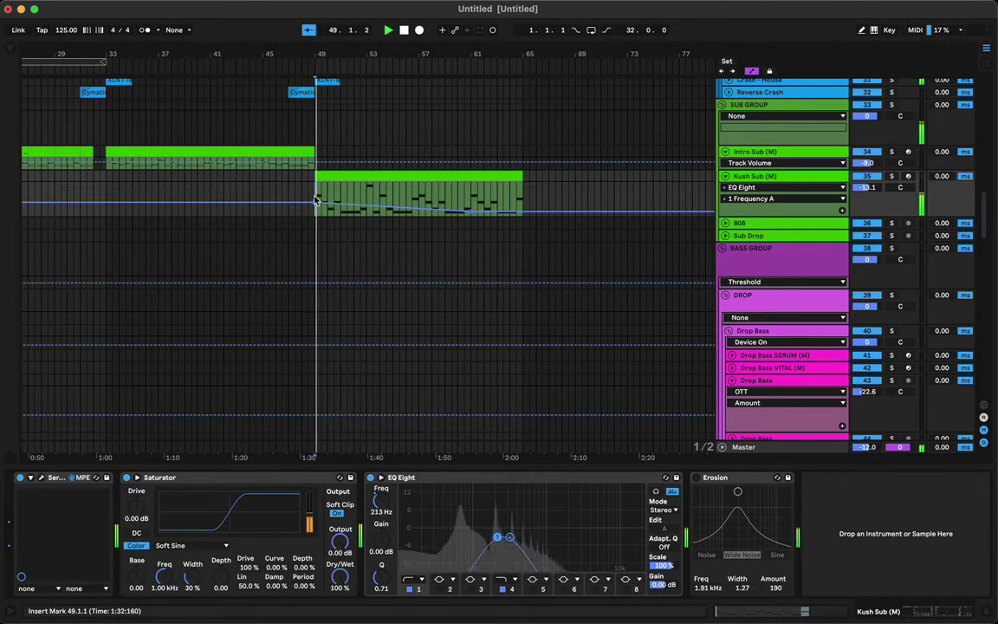
drag(314, 202, 315, 199)
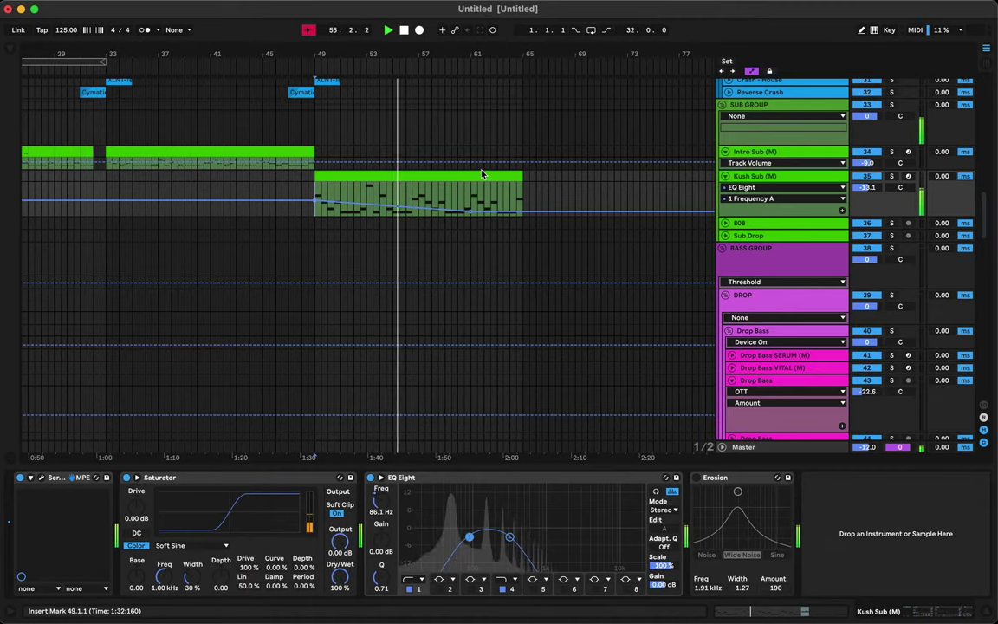
drag(455, 51, 455, 70)
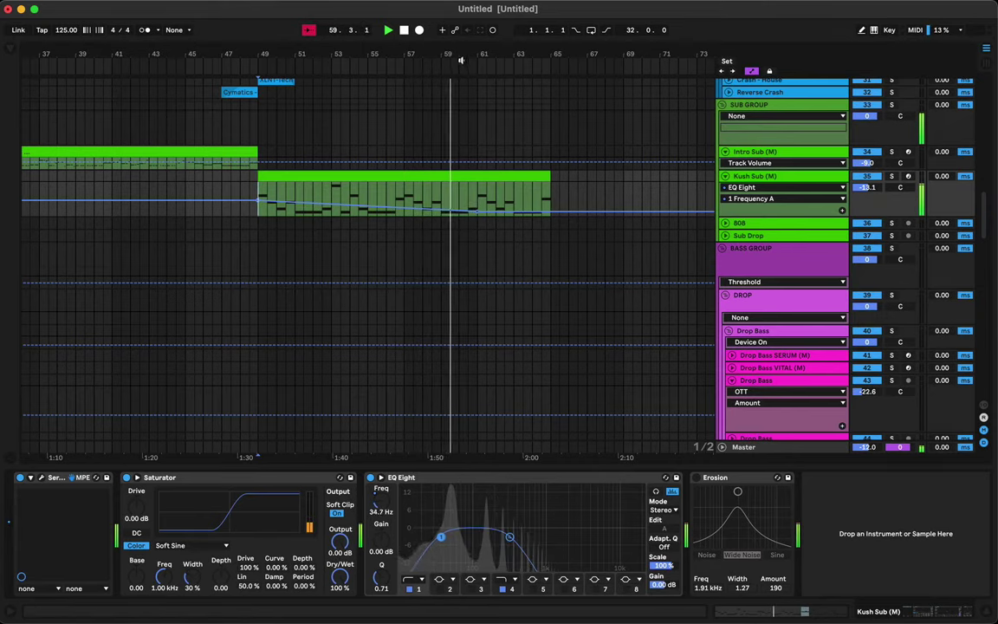
Step: Hide the automation and extend the Kush Sub (M) part to bar 69 by repeatedly duplicating its bars 61 to 63
drag(460, 54, 422, 19)
key(a)
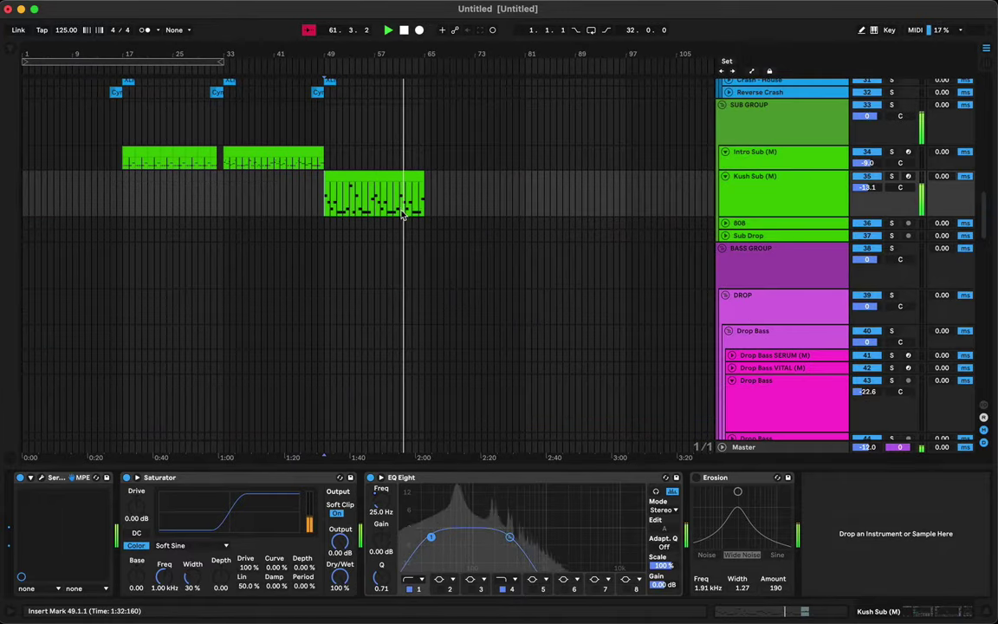
drag(400, 200, 404, 202)
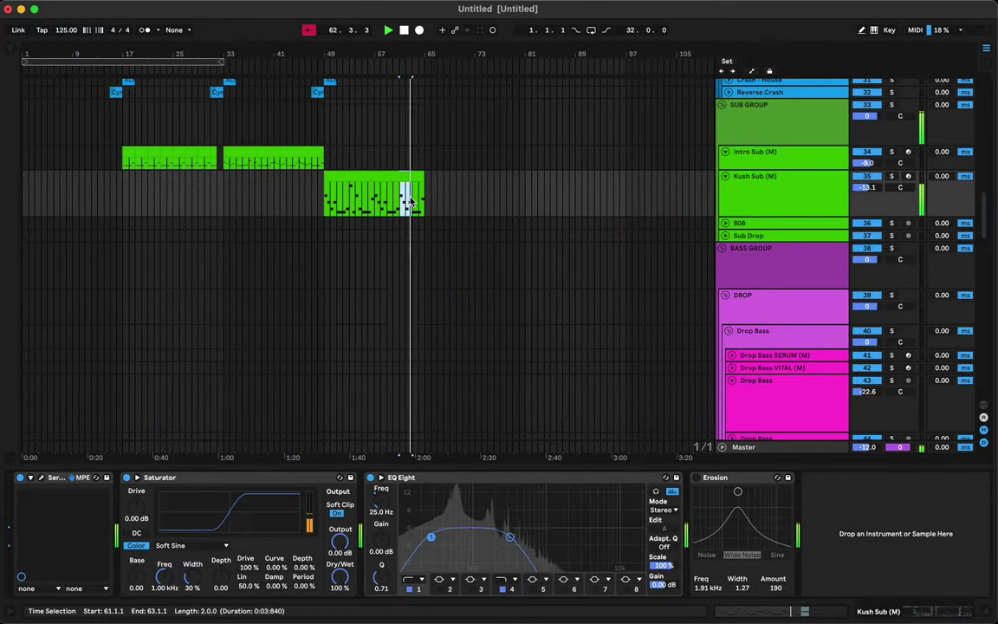
key(super+d)
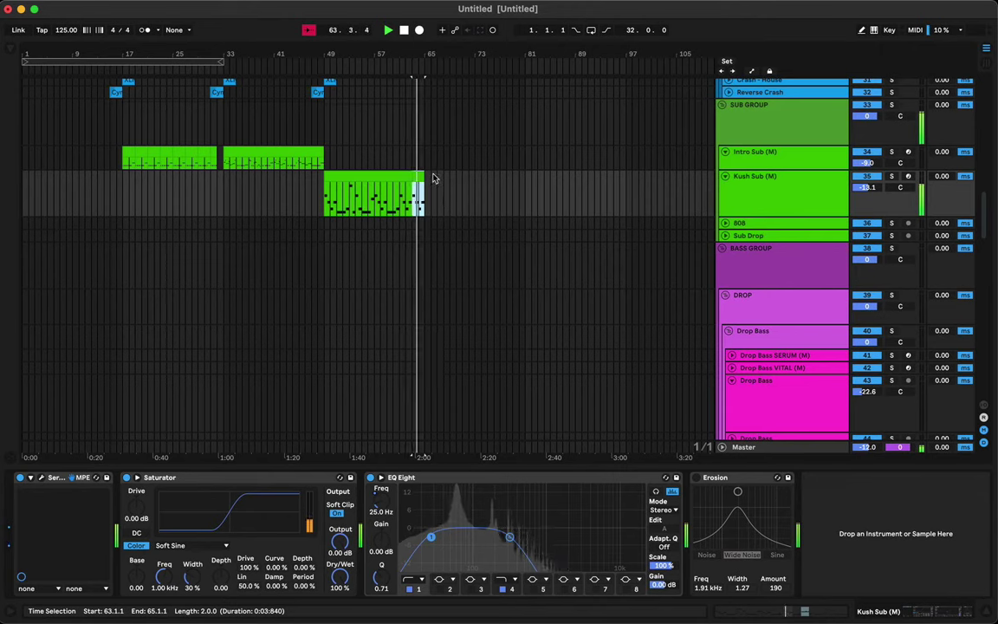
key(super+d)
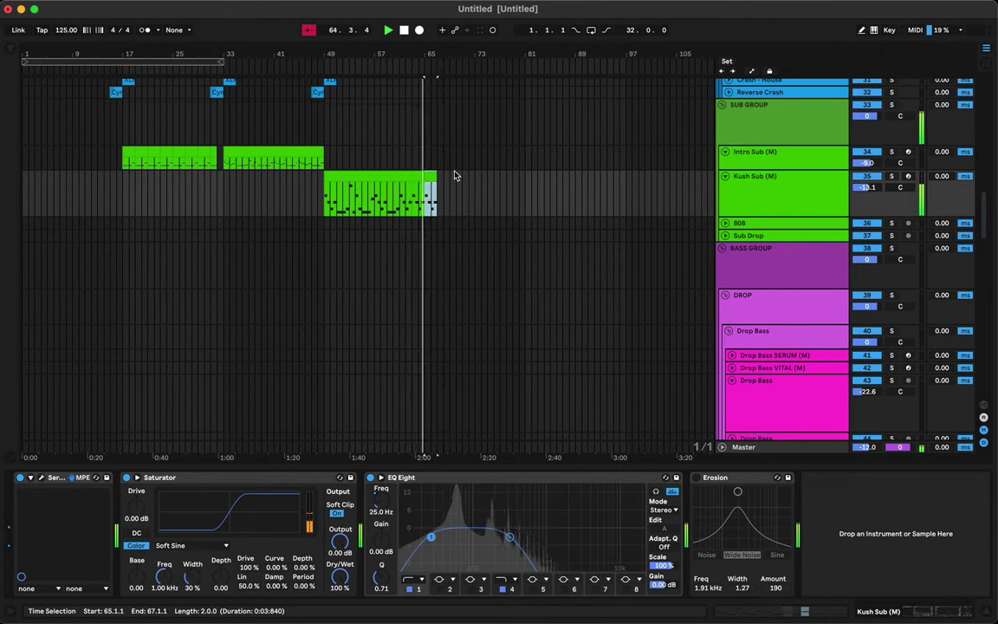
key(super+d)
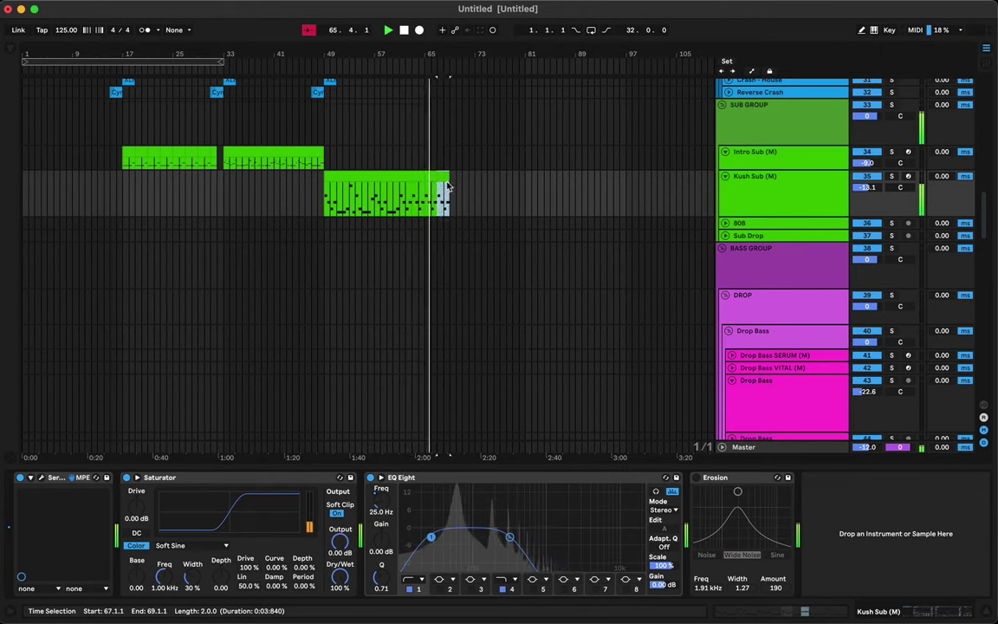
drag(436, 176, 443, 178)
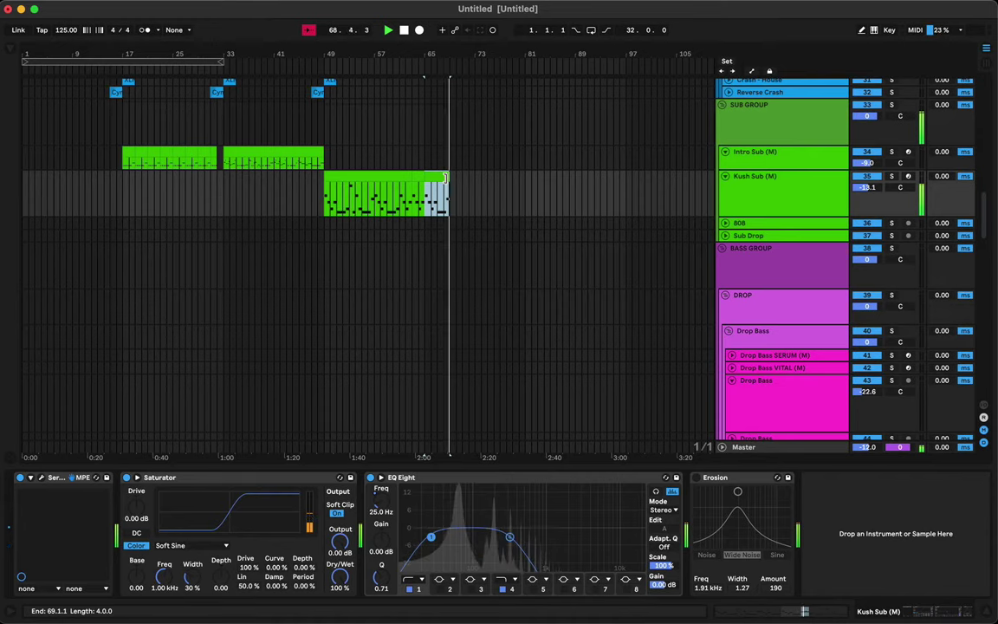
Step: Copy the Kush Sub (M) part from bars 49 to 69 onto the Reese (M) track at bar 49
drag(327, 184, 405, 209)
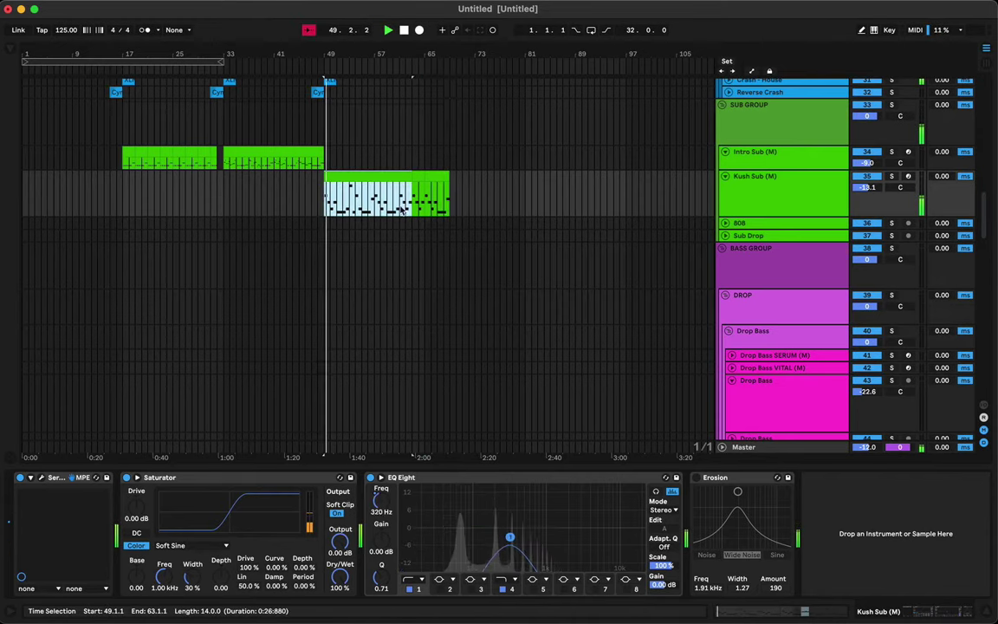
scroll(407, 201, down, 4)
scroll(413, 196, up, 4)
shift+click(439, 163)
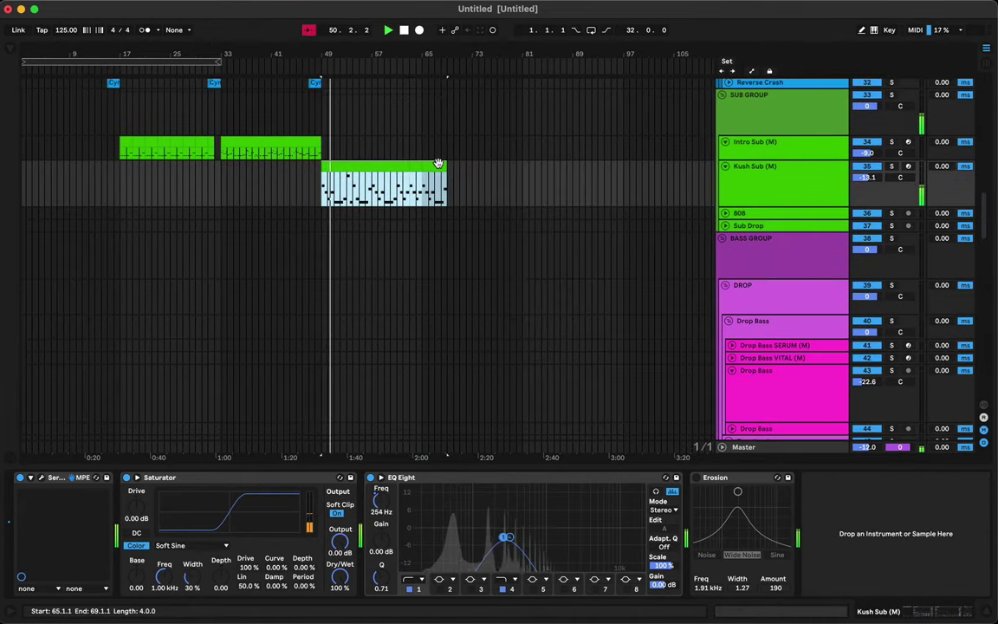
scroll(399, 165, down, 3)
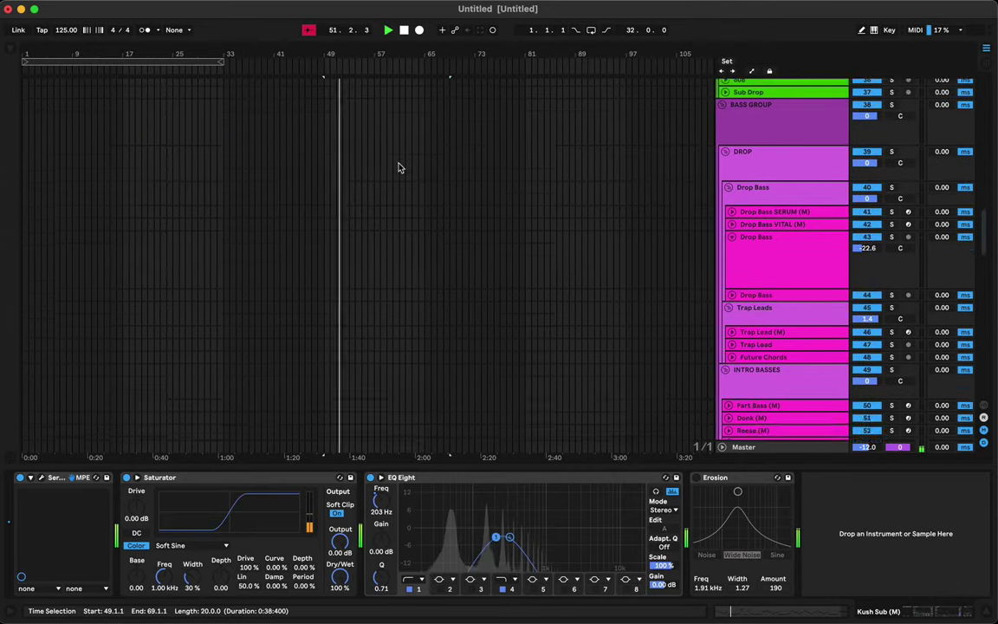
scroll(398, 167, down, 3)
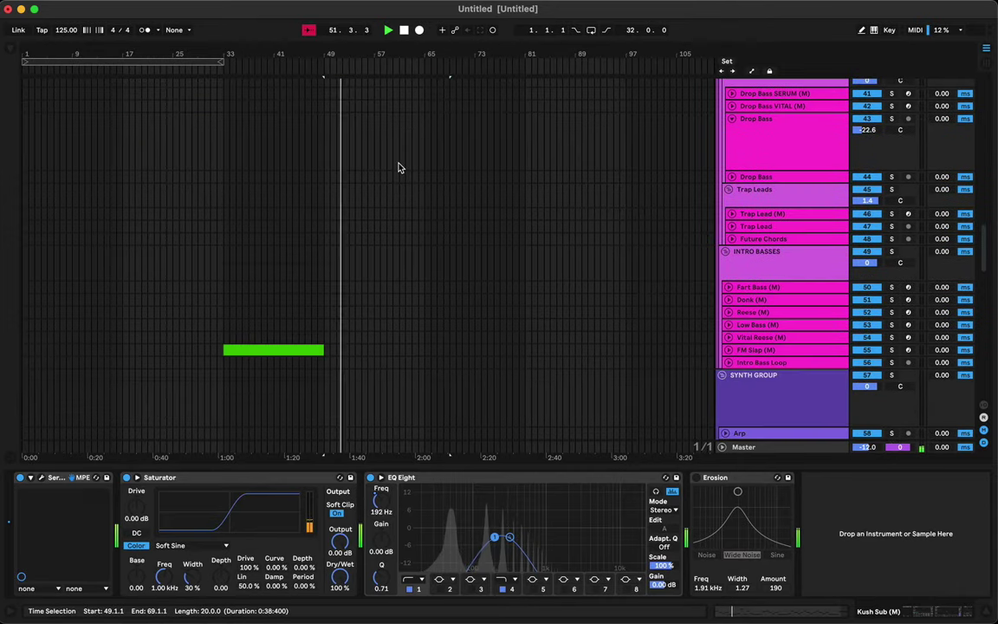
click(326, 314)
key(super+v)
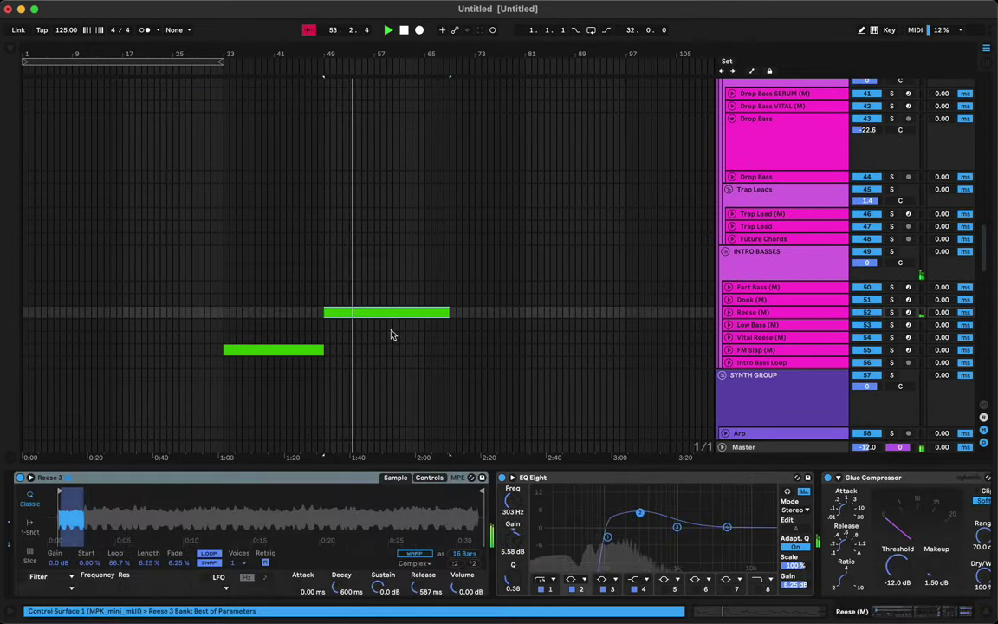
Step: Transpose all notes of the Reese (M) clip up one octave and play it from bar 49
double_click(399, 313)
key(super+a)
scroll(407, 414, down, 1)
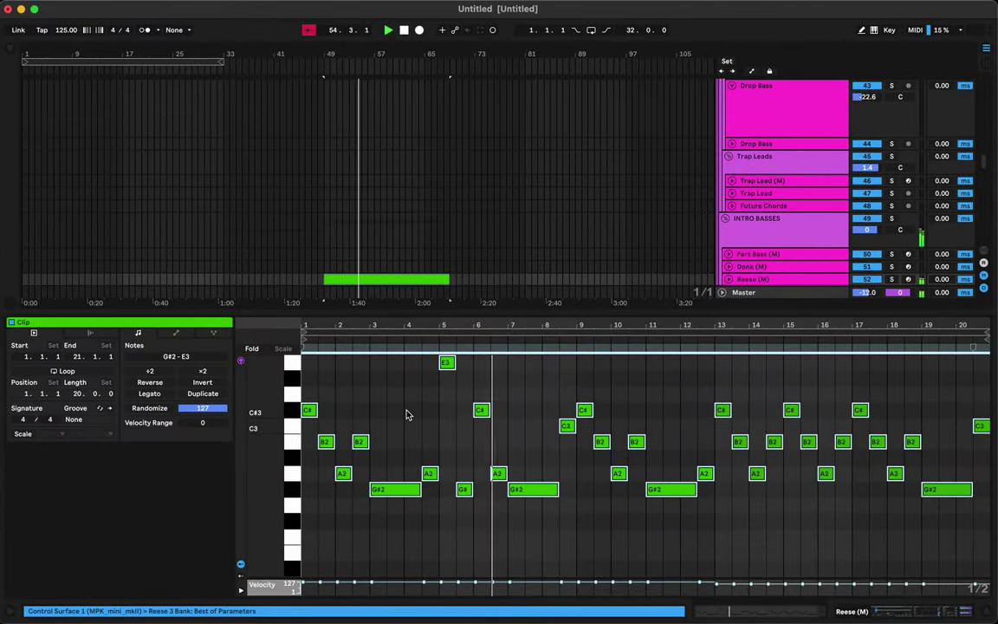
scroll(406, 414, up, 2)
key(space)
key(space)
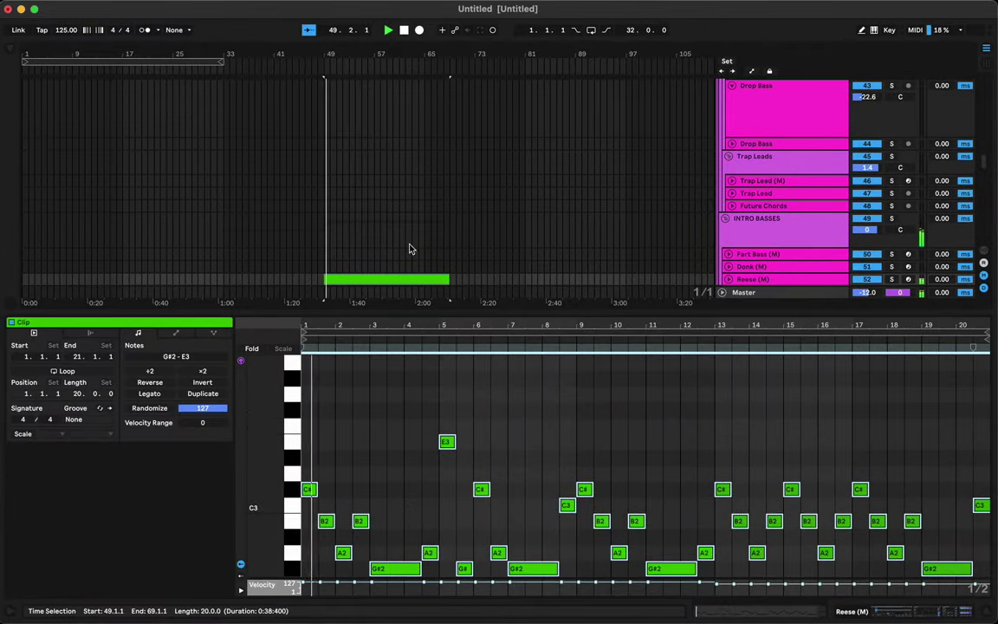
scroll(407, 229, down, 2)
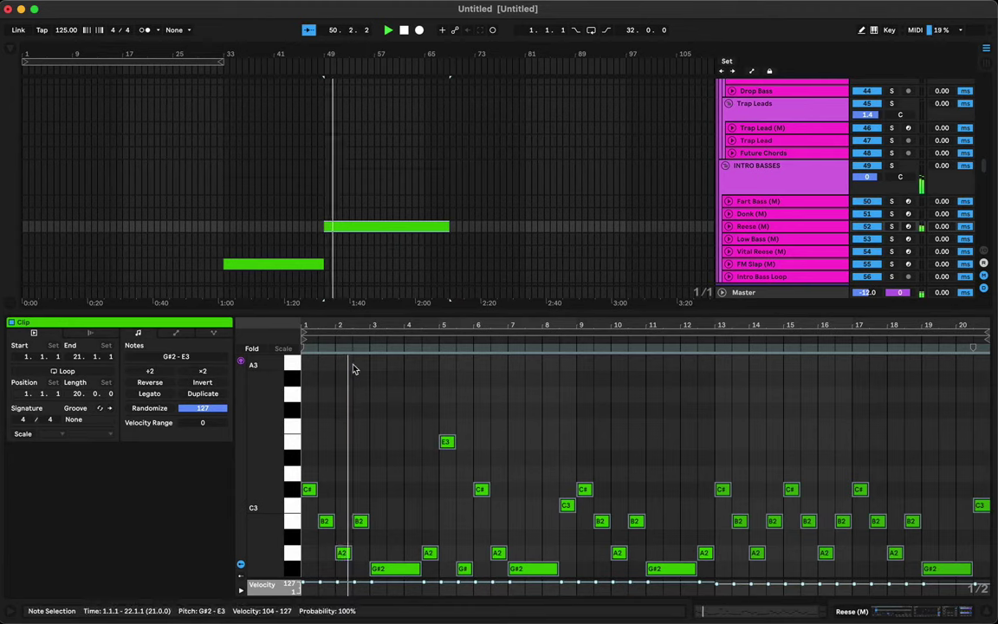
key(shift+Up)
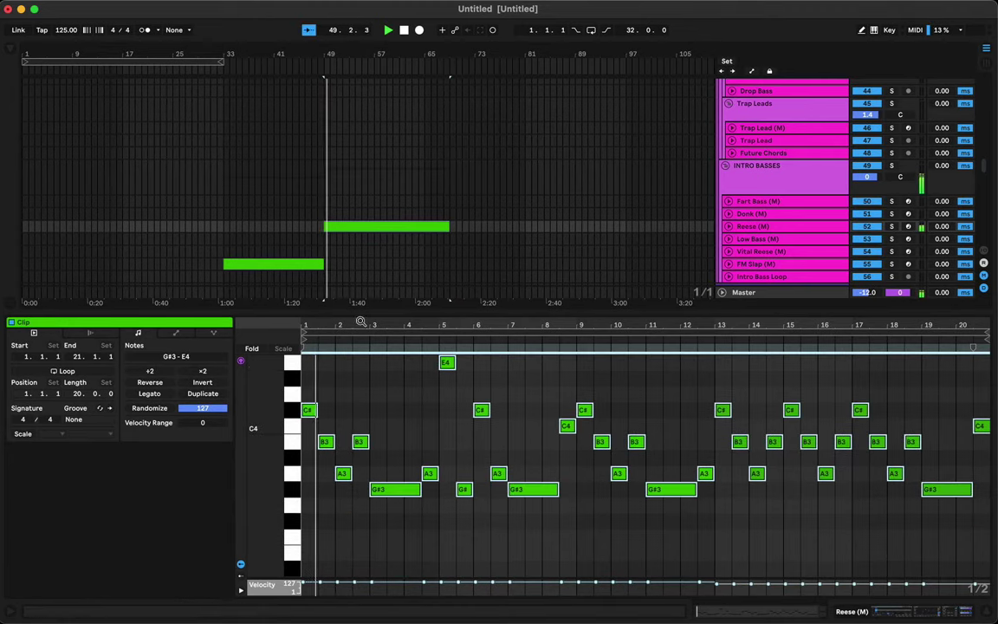
Step: In the Reese (M) EQ Eight, lower filter 1 to 62.6 Hz and set filter 2 to 186 Hz with 5.33 dB gain
key(shift+Tab)
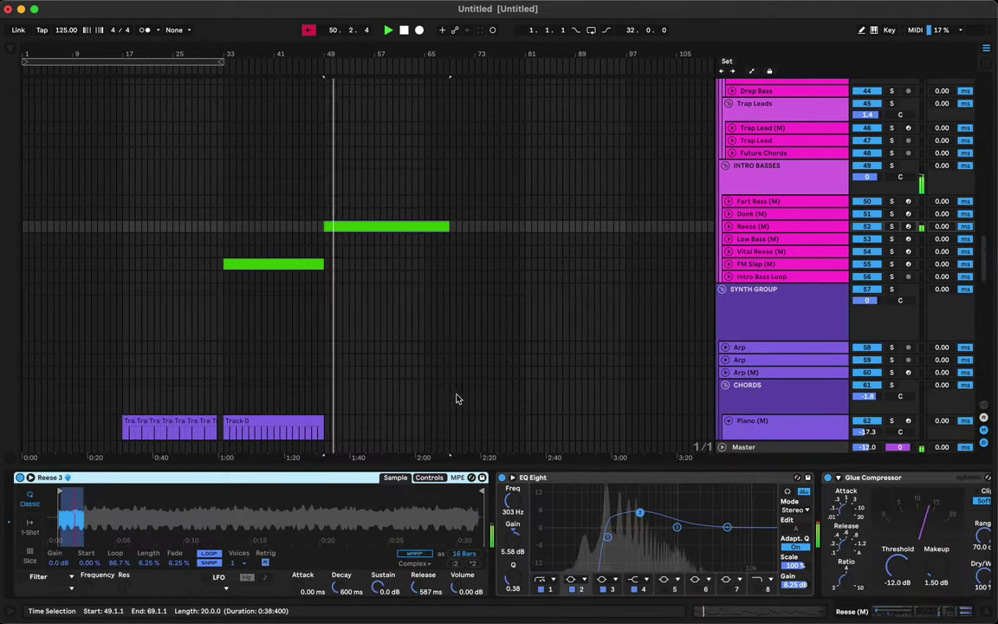
drag(607, 537, 591, 541)
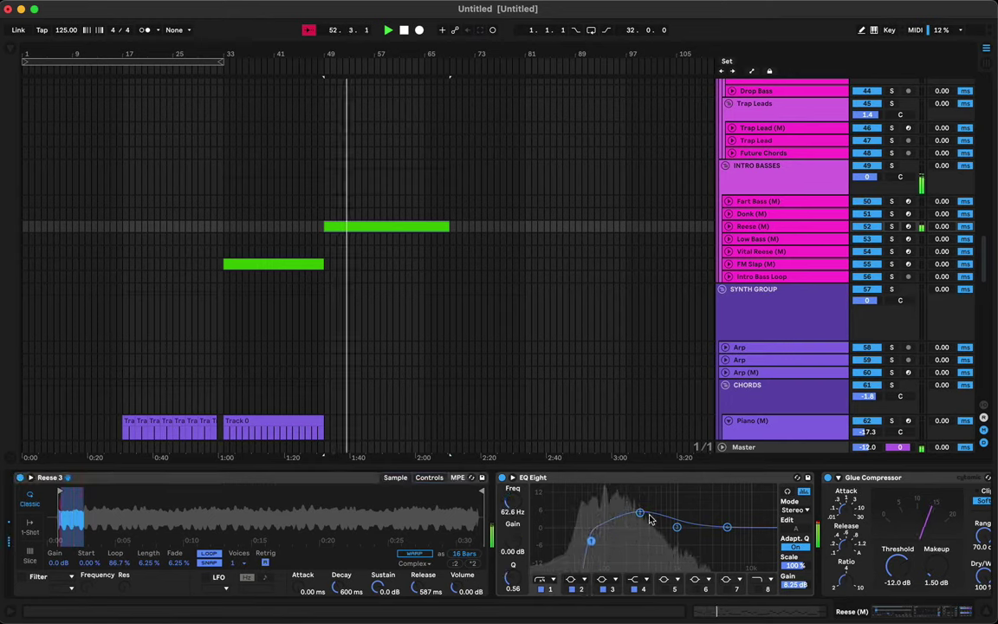
drag(650, 518, 624, 514)
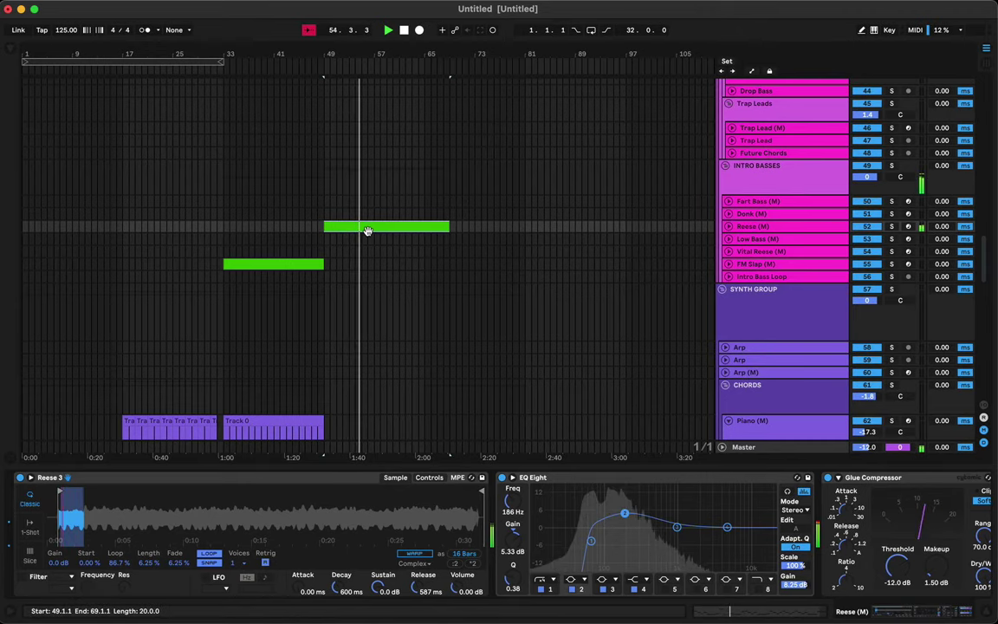
Step: Duplicate the Reese (M) clip onto the Low Bass (M) track and transpose the copy's notes down one octave
drag(367, 230, 367, 238)
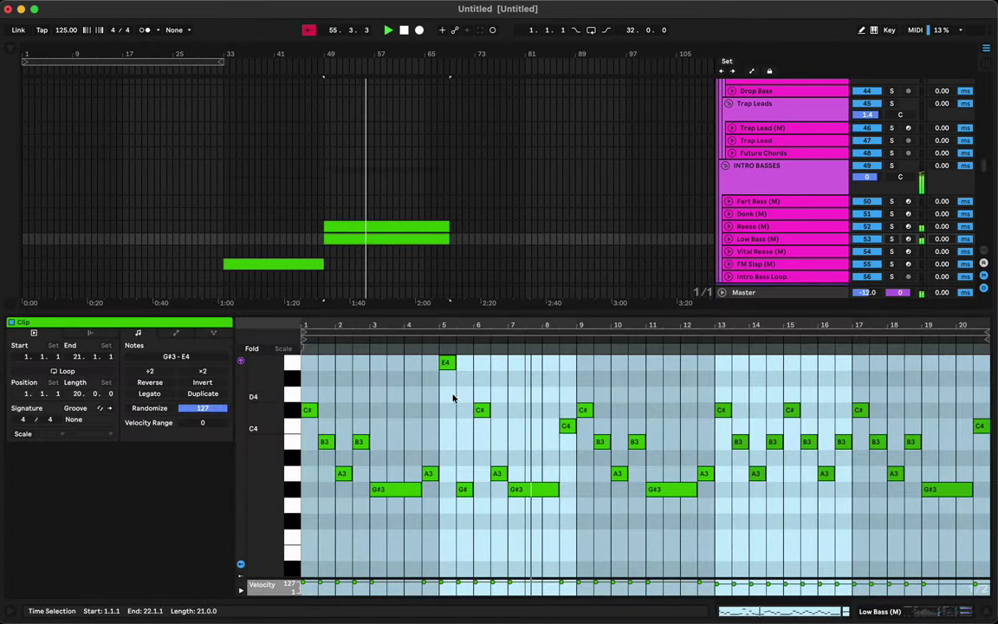
key(super+a)
key(shift+Down)
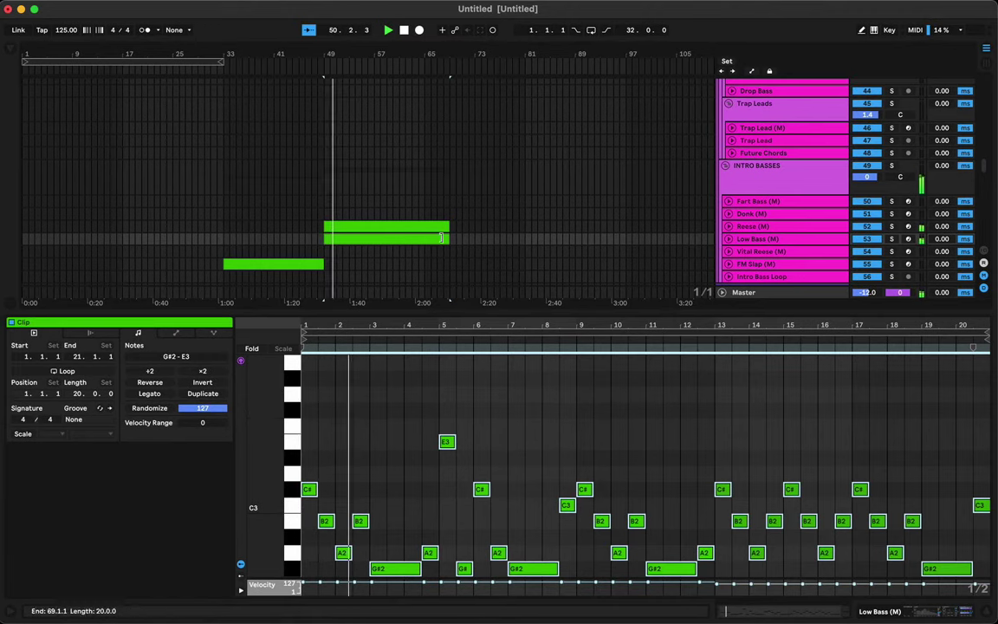
Step: Group the Reese (M) and Low Bass (M) tracks
click(762, 226)
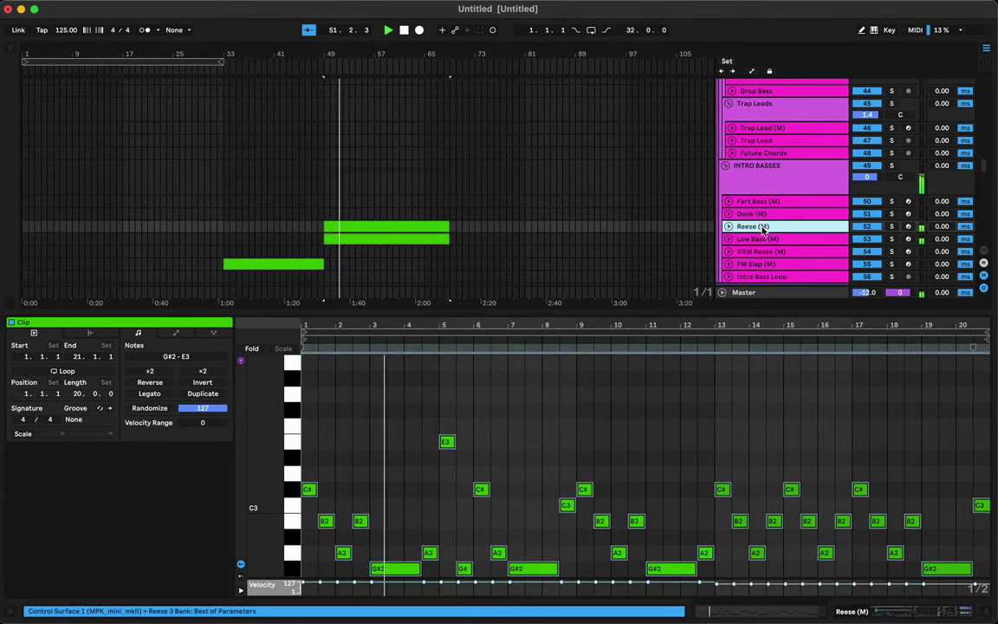
shift+click(759, 234)
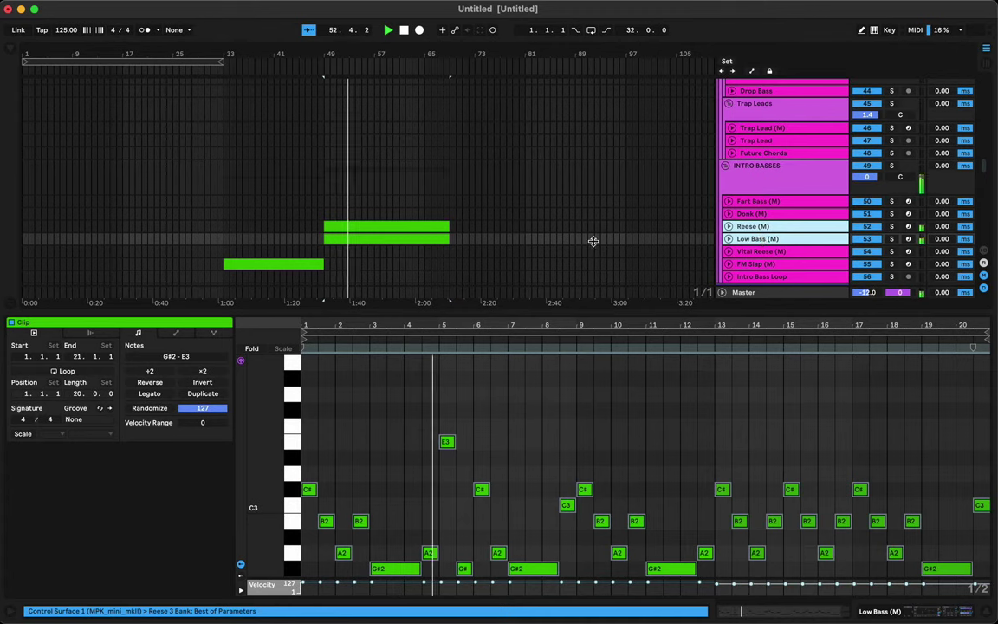
key(super+g)
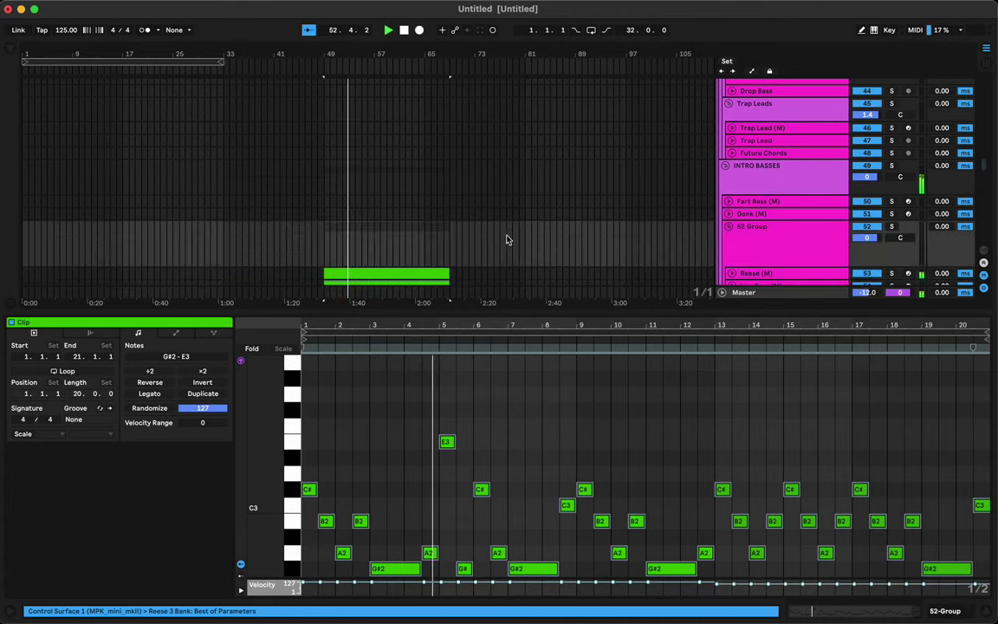
Step: Find Bass Kleph's Easy Filter on the second Arp track and copy it onto the group containing Reese (M) and Low Bass (M)
click(441, 274)
key(shift+Tab)
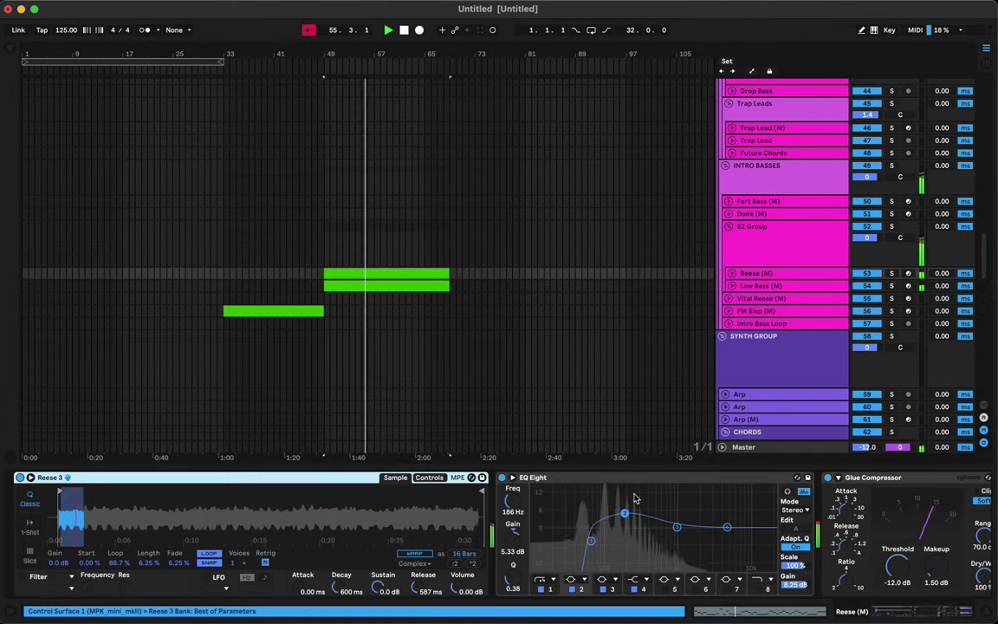
scroll(719, 516, right, 3)
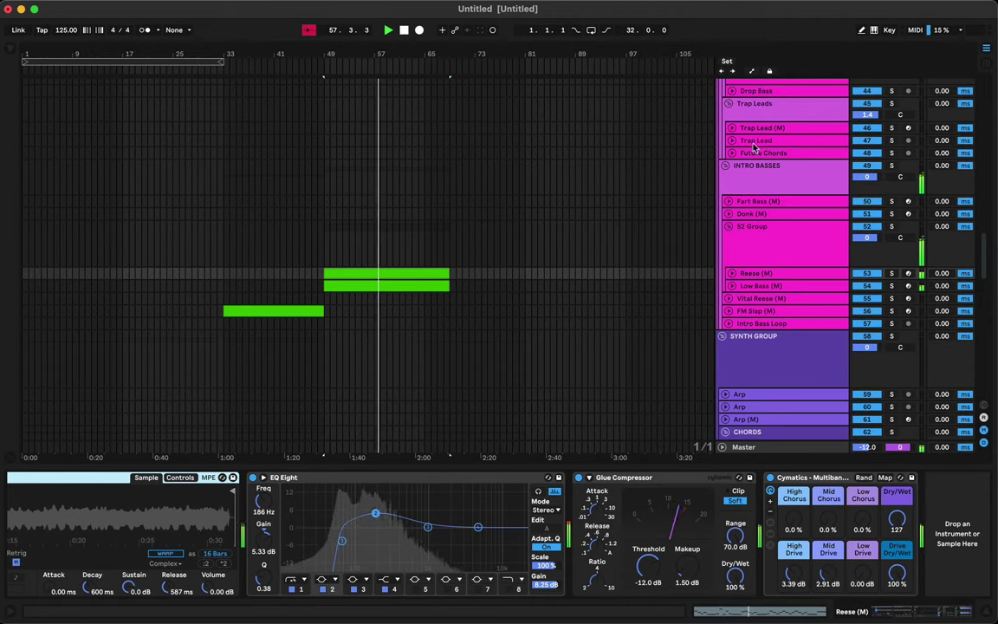
click(743, 325)
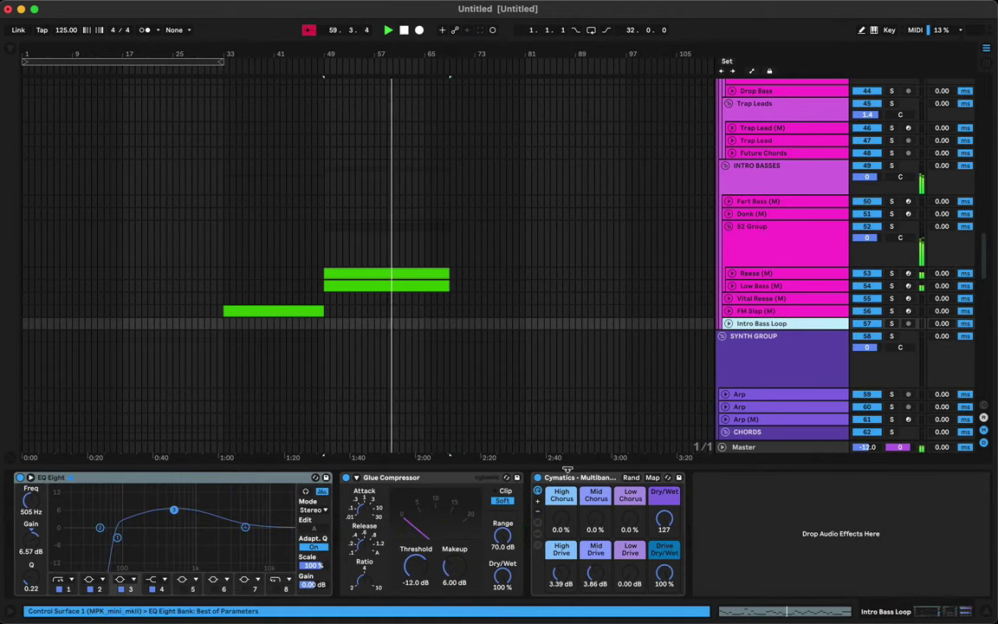
click(758, 312)
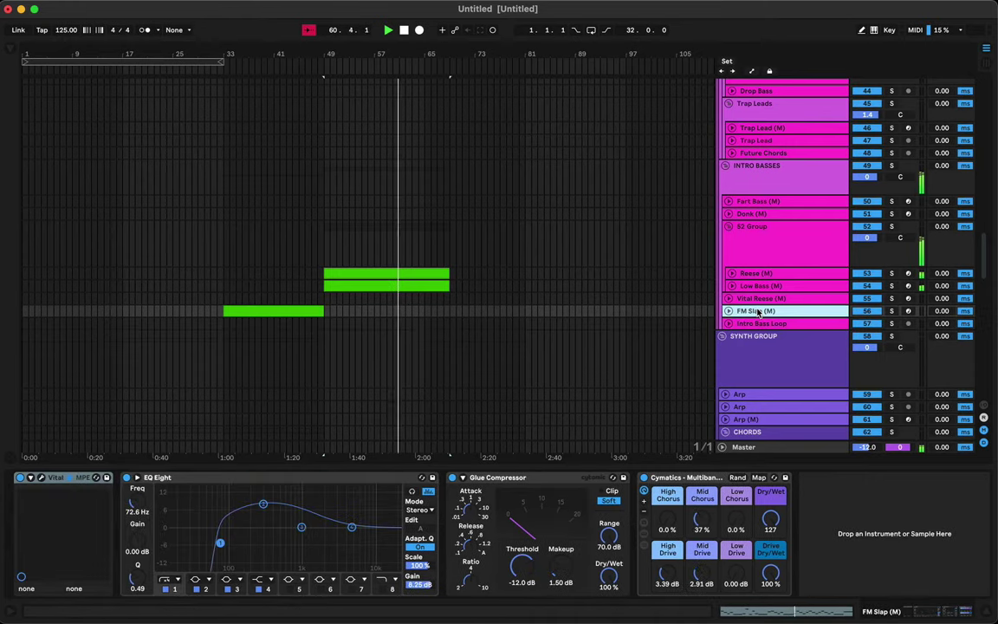
scroll(726, 347, down, 5)
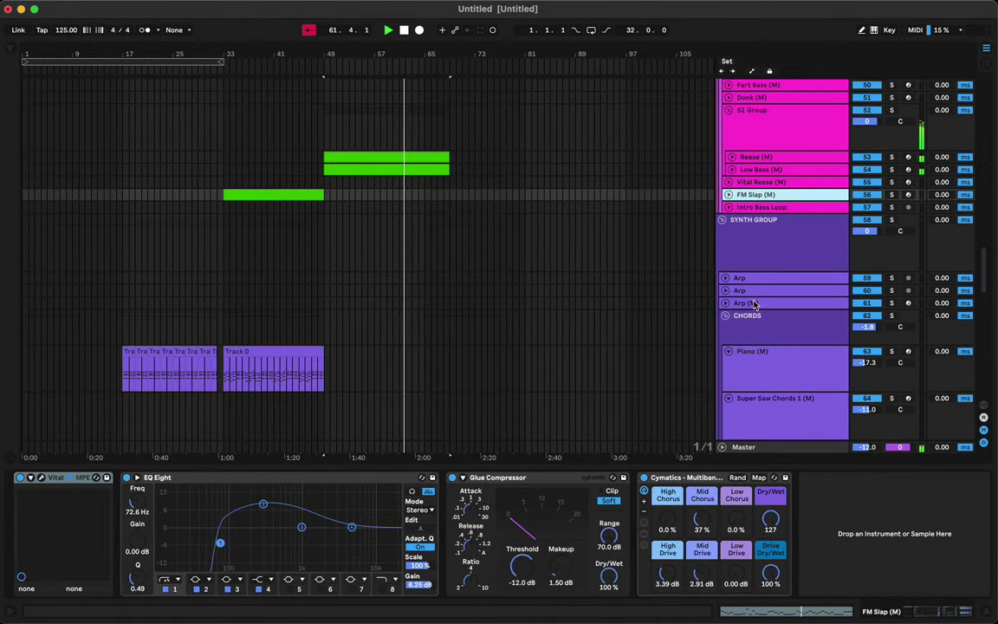
click(754, 291)
scroll(764, 514, right, 5)
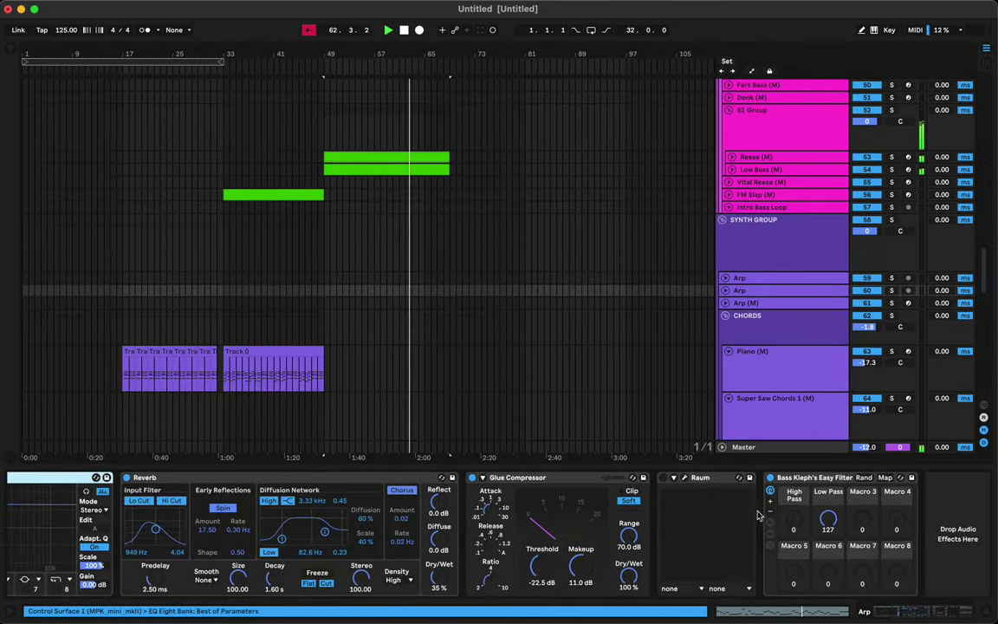
click(809, 478)
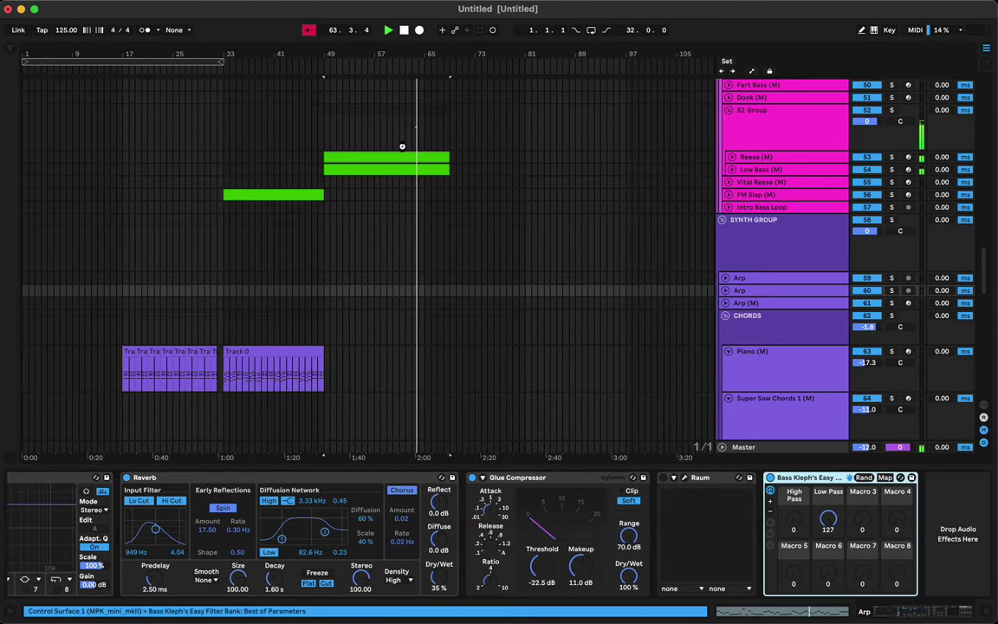
click(327, 135)
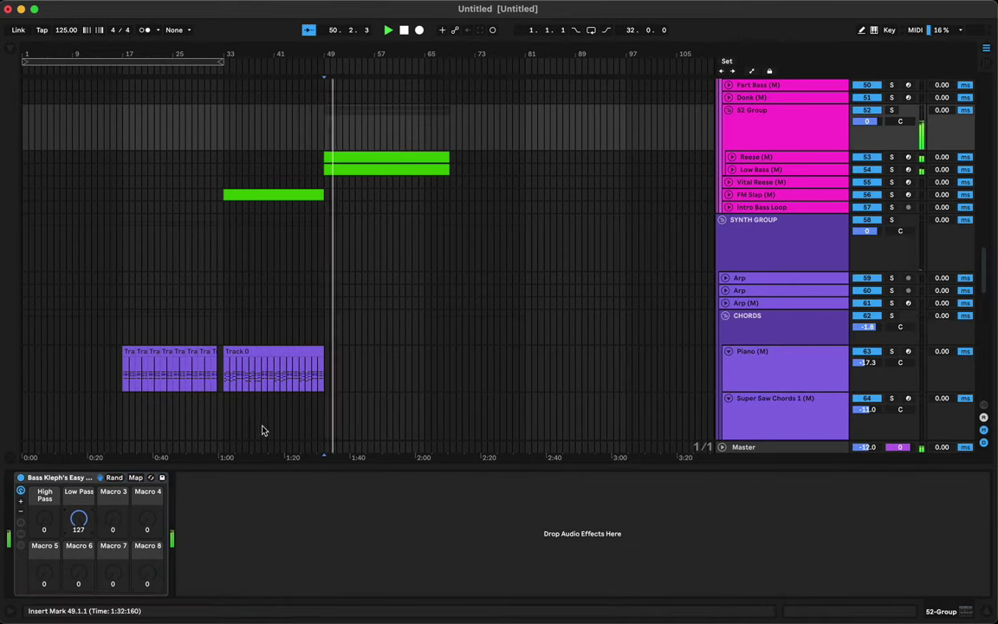
Step: Automate the group's Low Pass to rise from a lowered breakpoint at bar 49 to 127 at bar 61 and play from bar 49
key(a)
click(399, 116)
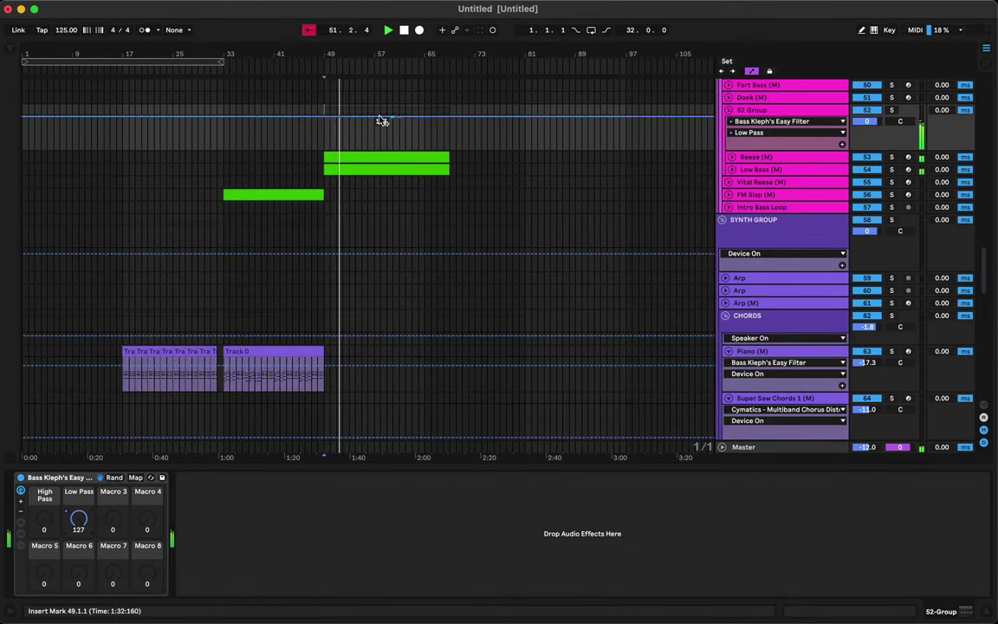
drag(327, 120, 325, 142)
key(space)
key(space)
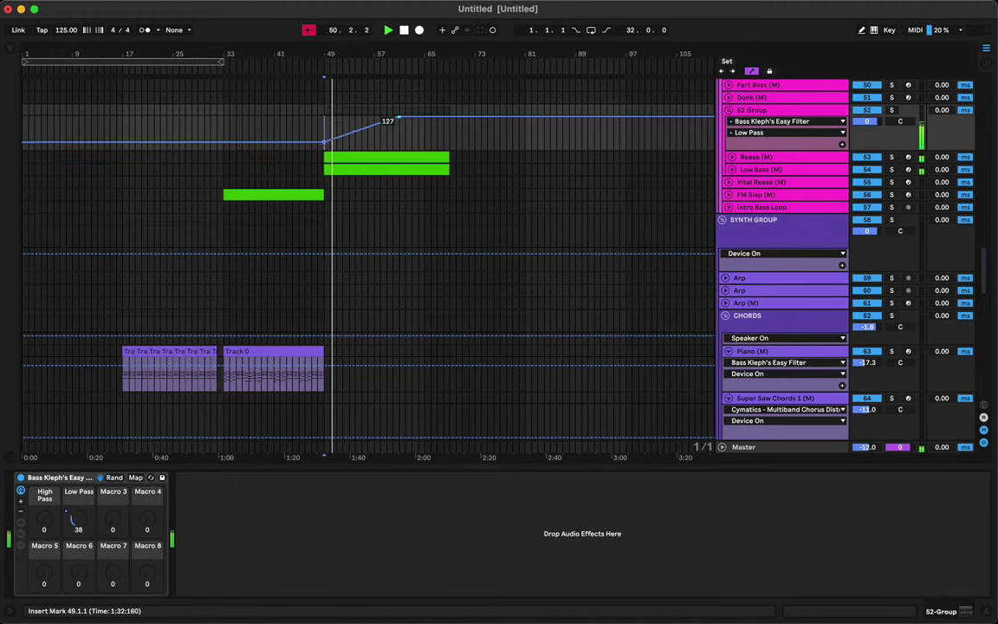
Step: Move the Low Pass breakpoint of 127 to bar 64, fine-tune the bar 49 one, and add a breakpoint of 59 at bar 57
drag(398, 116, 418, 116)
right_click(417, 116)
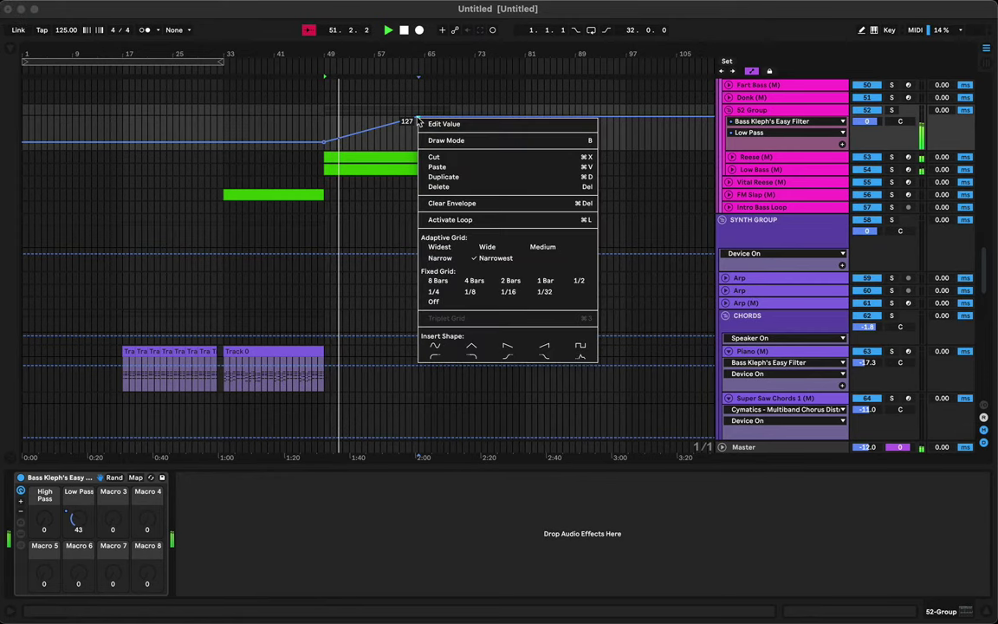
key(Escape)
drag(326, 145, 326, 142)
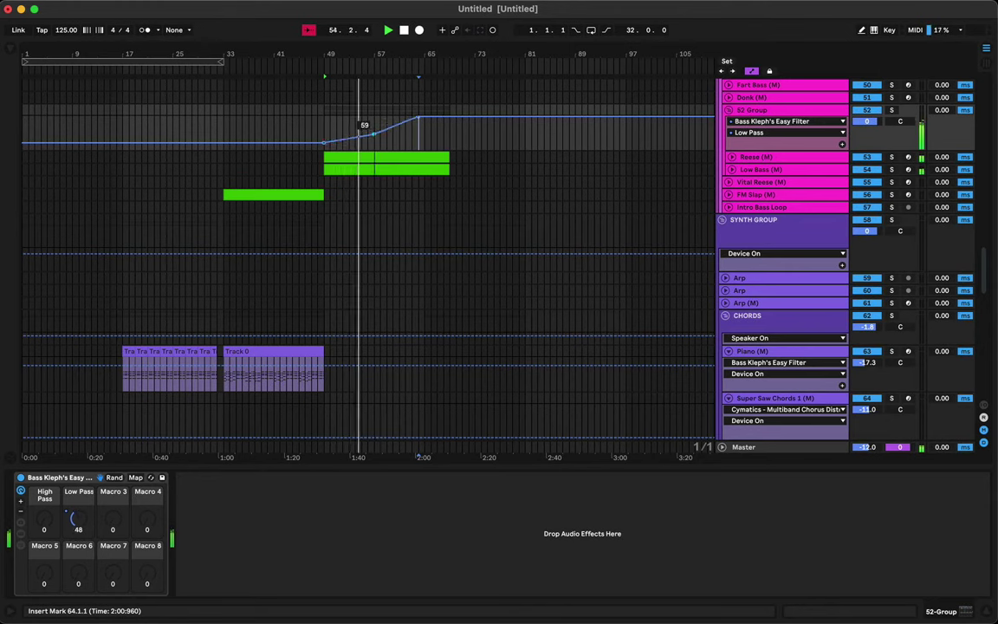
Step: Slightly lower the group's Low Pass breakpoint at bar 57 and hide the automation lanes
drag(374, 136, 373, 138)
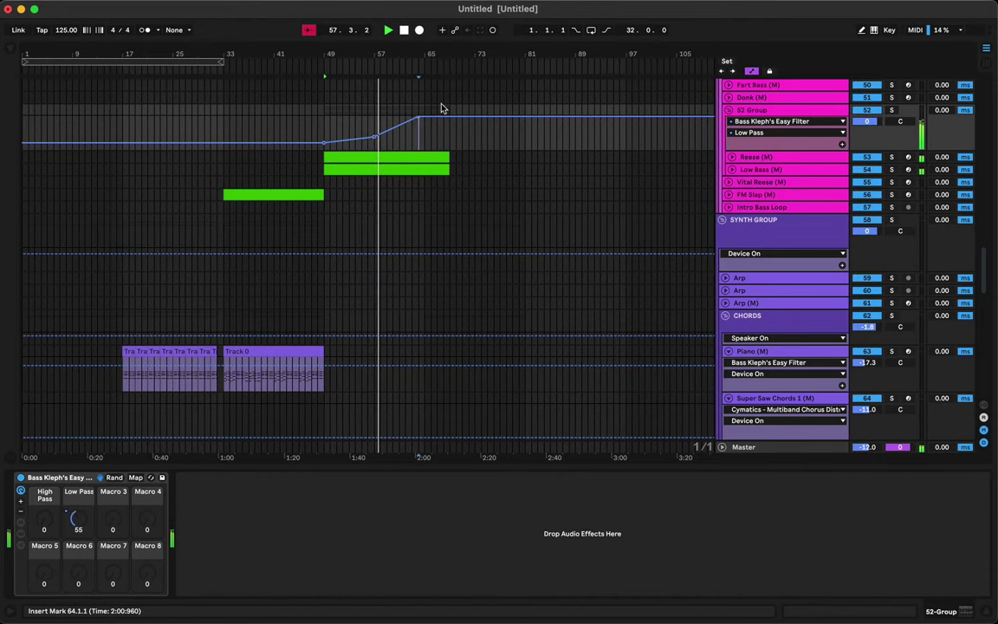
key(a)
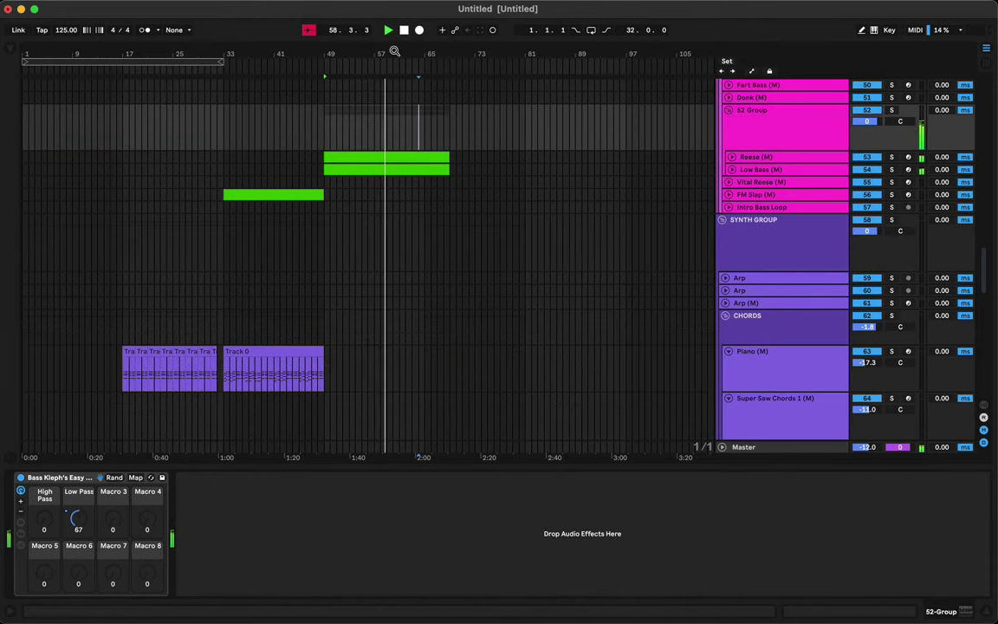
Step: Trim the Kush Sub (M) clip to start at bar 57 and copy a reverse crash to bars 55–57
drag(394, 49, 292, 49)
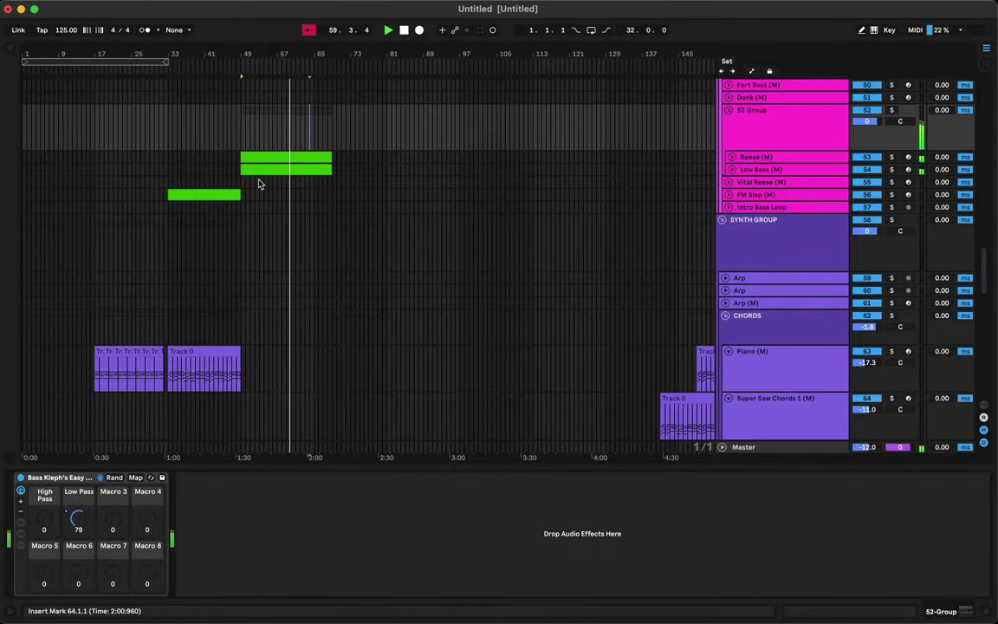
scroll(258, 184, down, 10)
scroll(258, 183, up, 15)
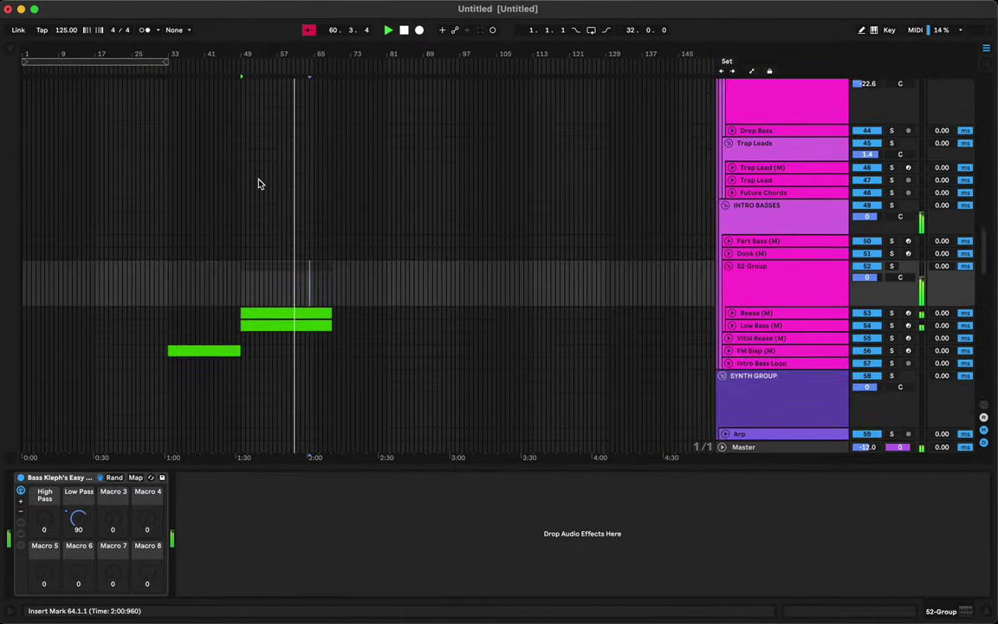
drag(241, 300, 278, 301)
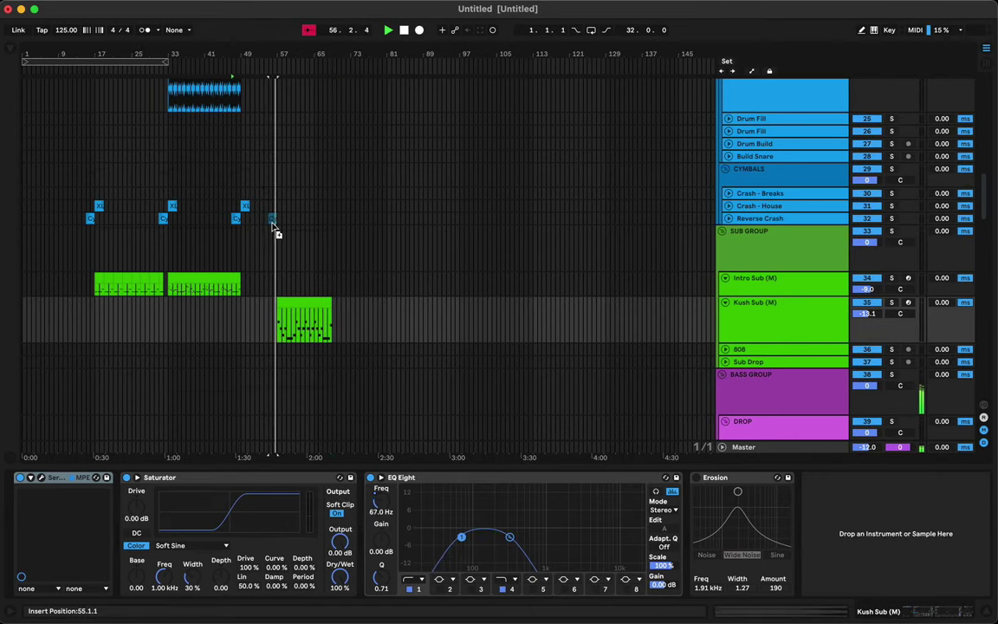
click(271, 218)
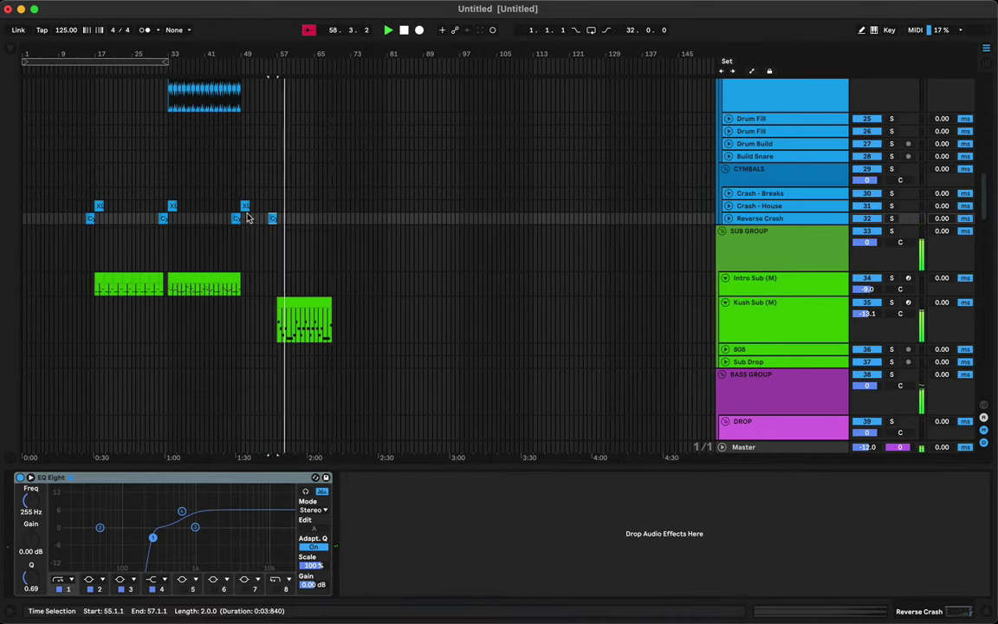
Step: Audition Super Saw Chords 2 (M) from bar 45 and copy its bars 45–49 to bar 57
scroll(293, 234, down, 15)
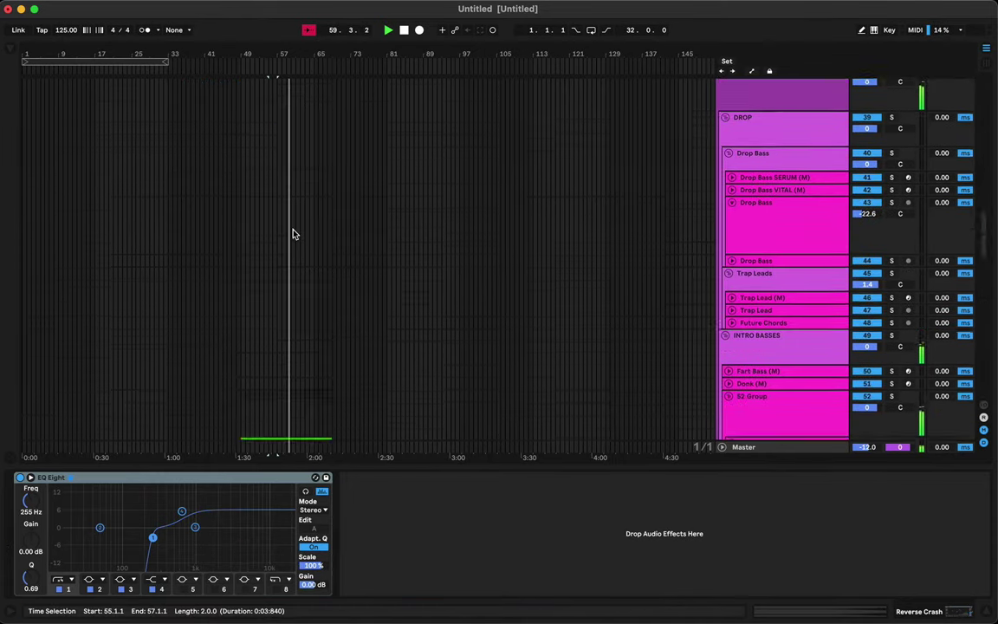
scroll(293, 232, down, 5)
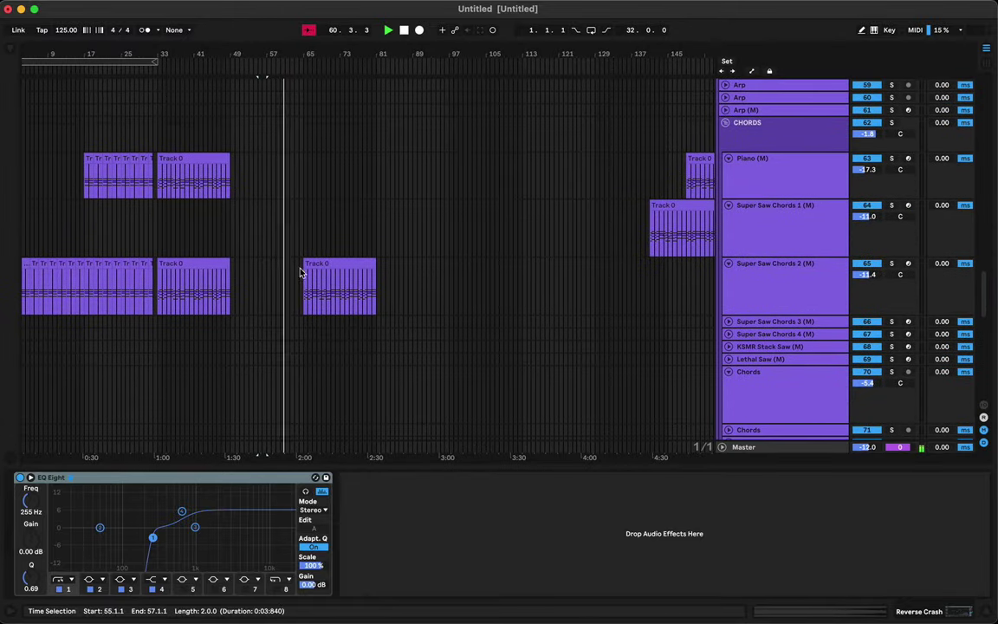
click(187, 264)
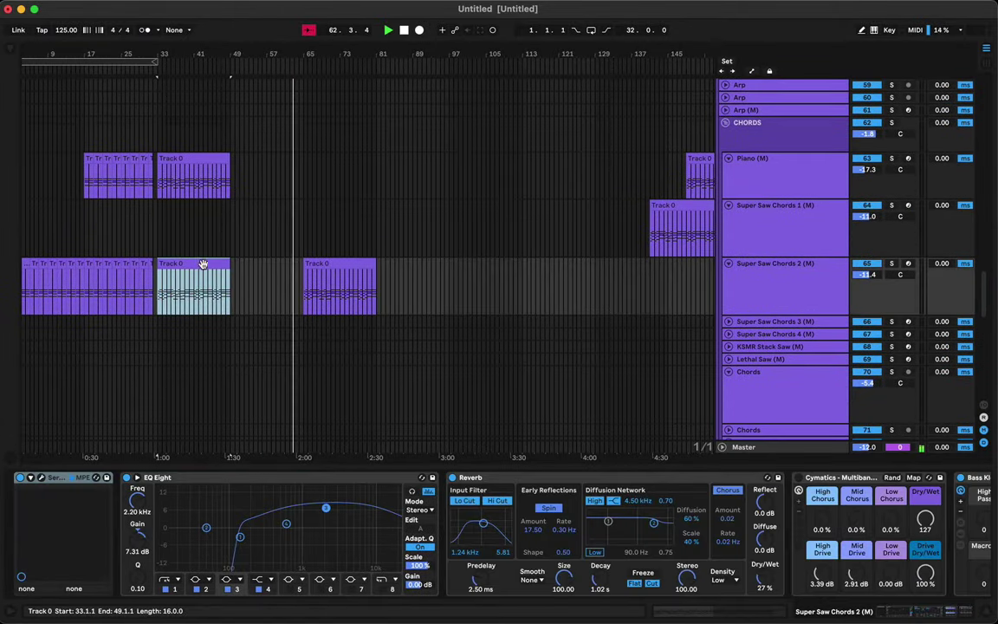
click(197, 293)
key(space)
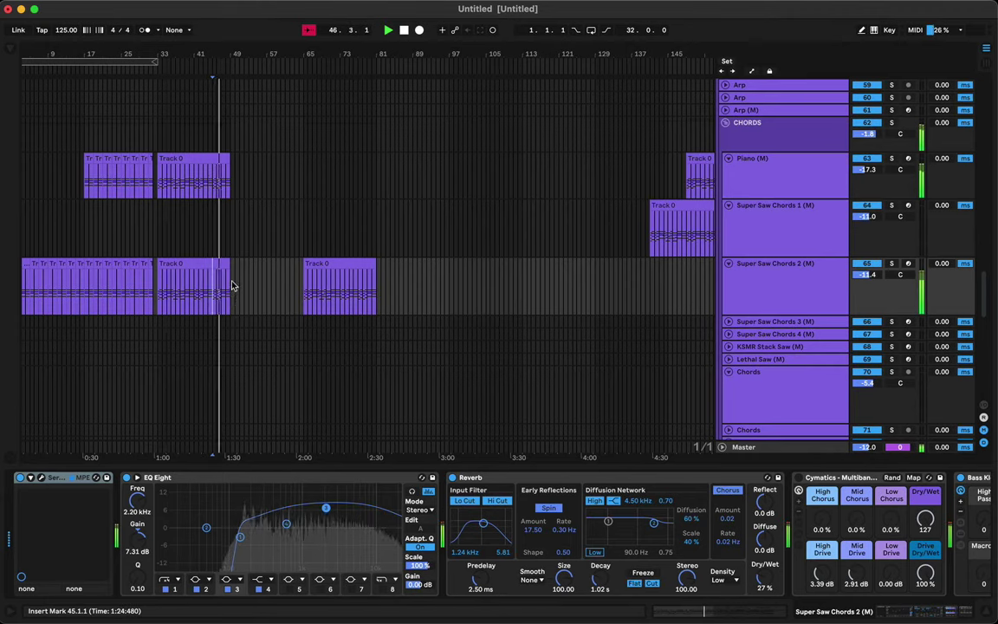
drag(213, 301, 231, 280)
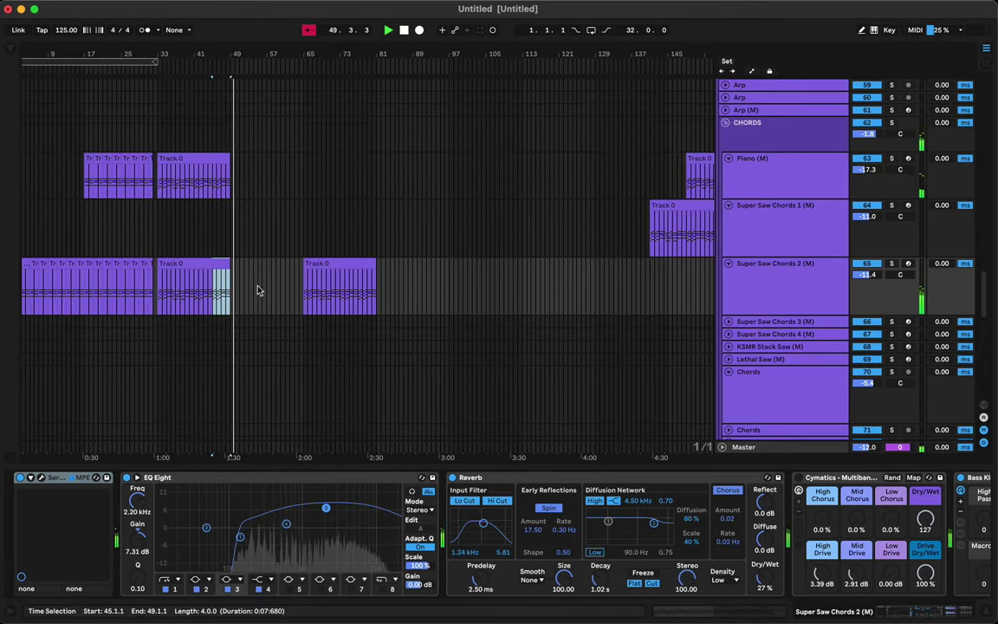
click(266, 293)
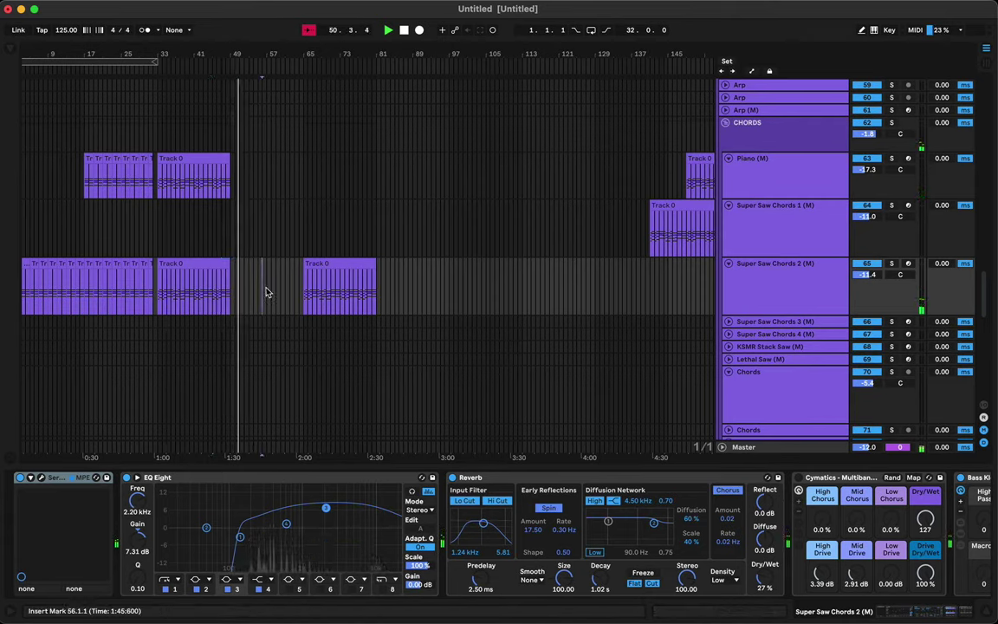
key(ctrl+v)
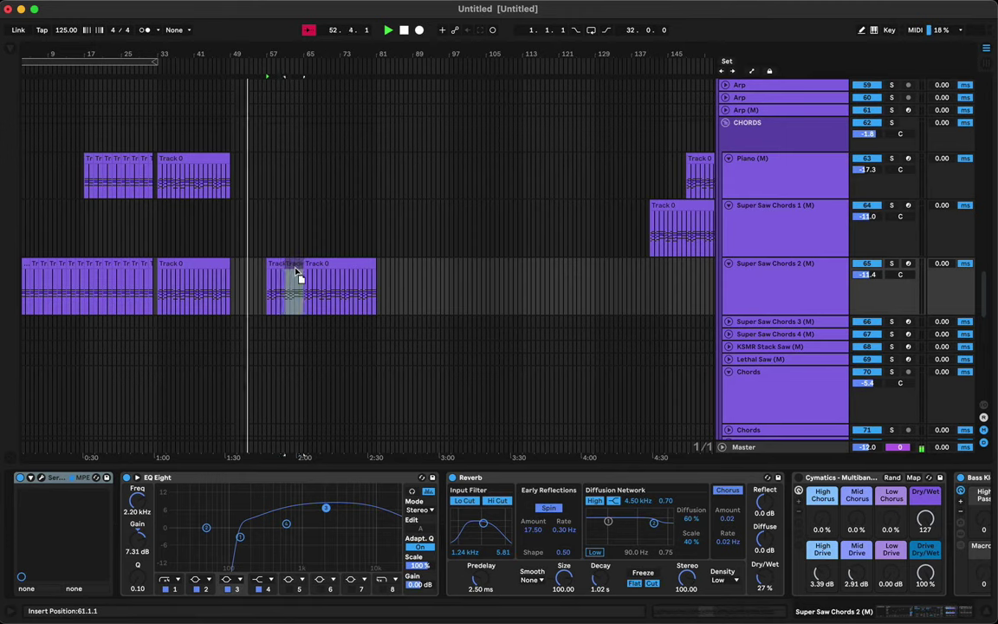
Step: Fill bars 57–65 of Super Saw Chords 2 (M) with the copied chords and inspect the track's Low Pass automation
drag(296, 271, 268, 268)
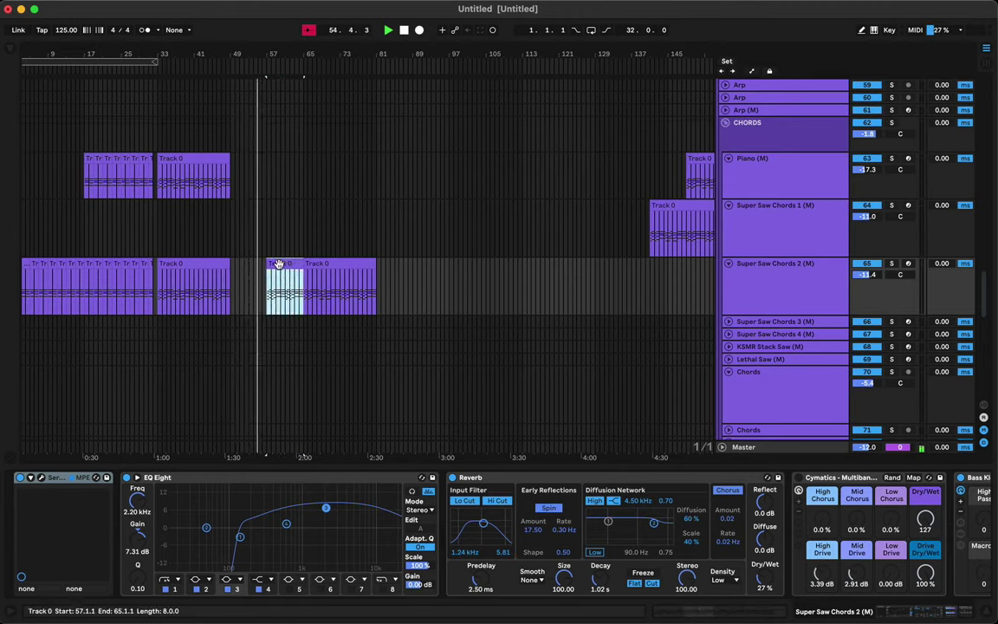
key(a)
click(314, 260)
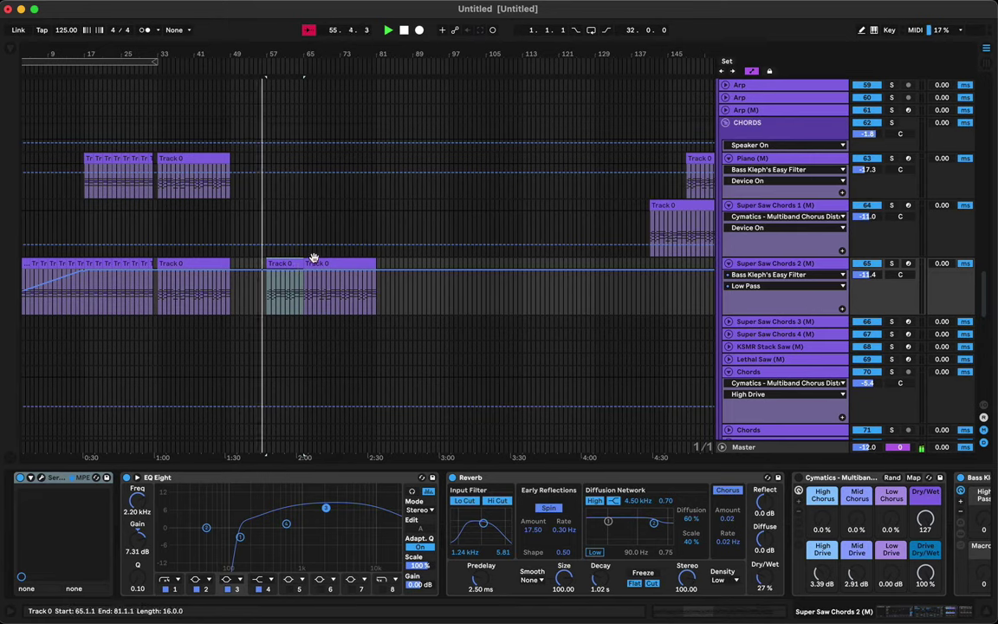
key(a)
click(291, 264)
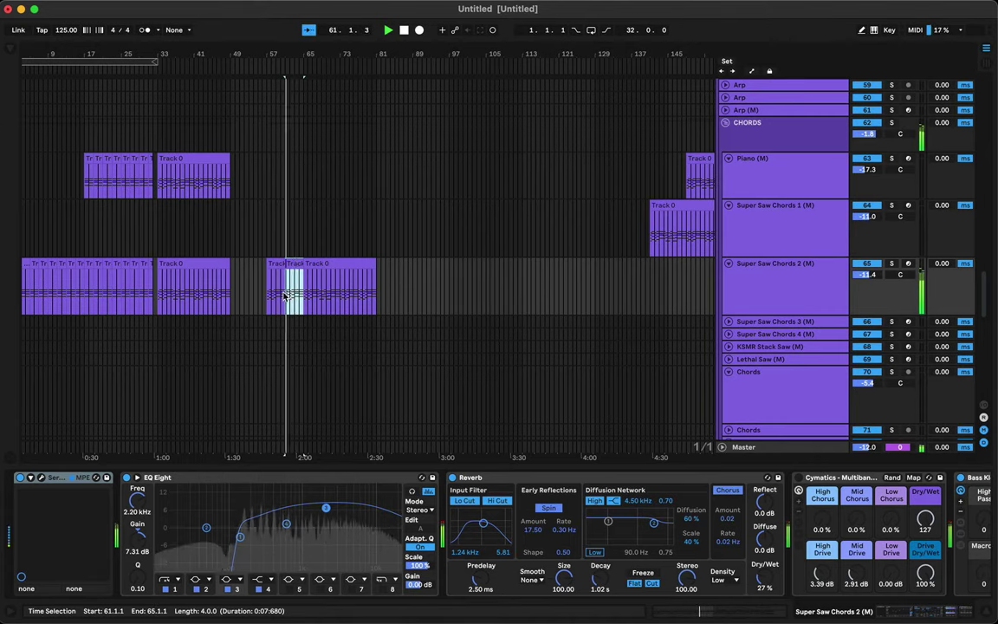
Step: Rework the Super Saw Chords 2 (M) clips with cuts at bars 61 and 63, ending the chords at bar 69
drag(288, 297, 296, 302)
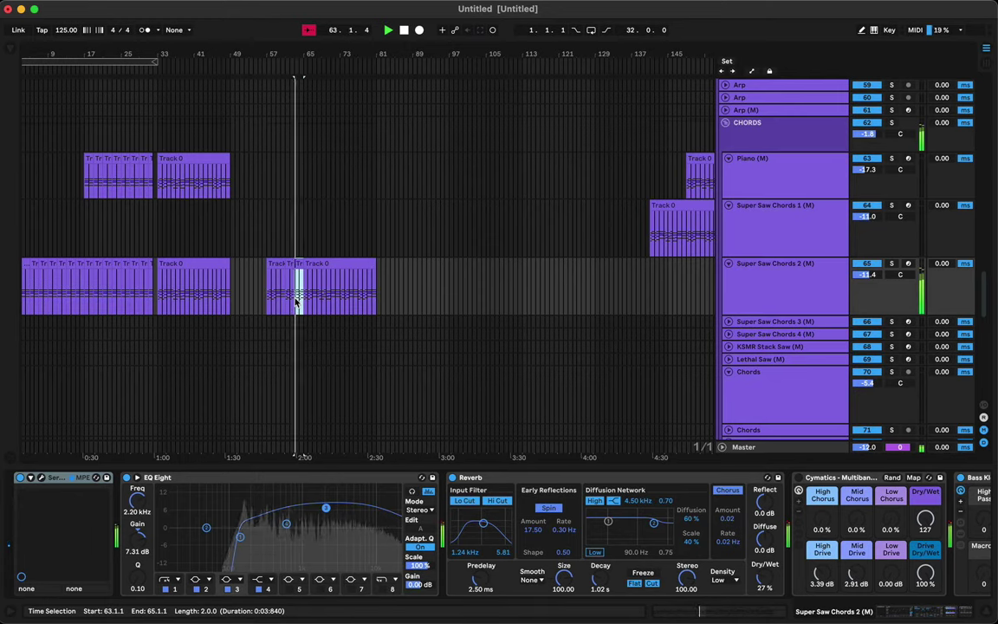
click(318, 274)
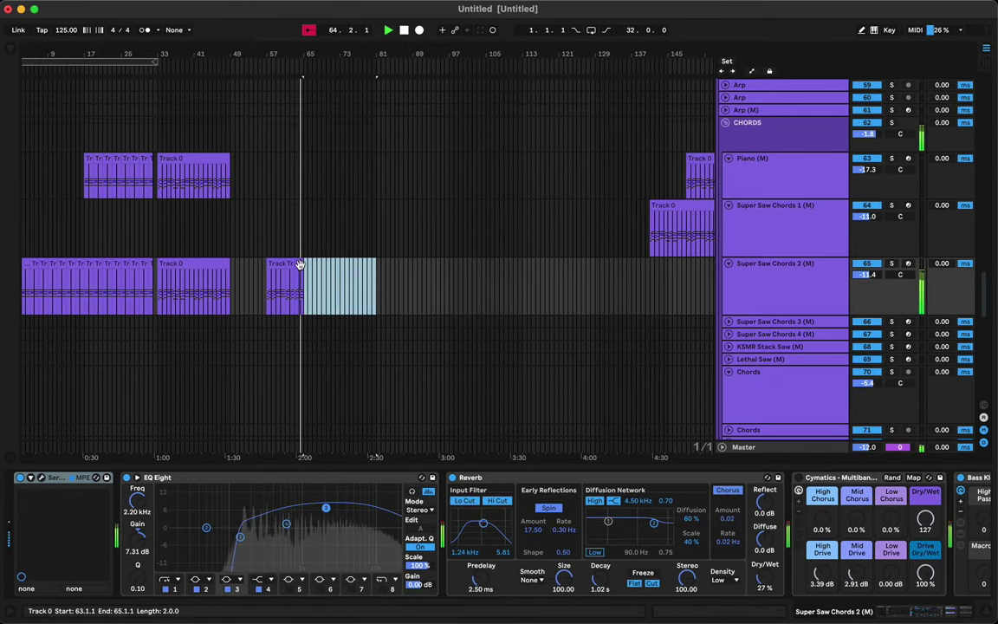
drag(296, 283, 303, 283)
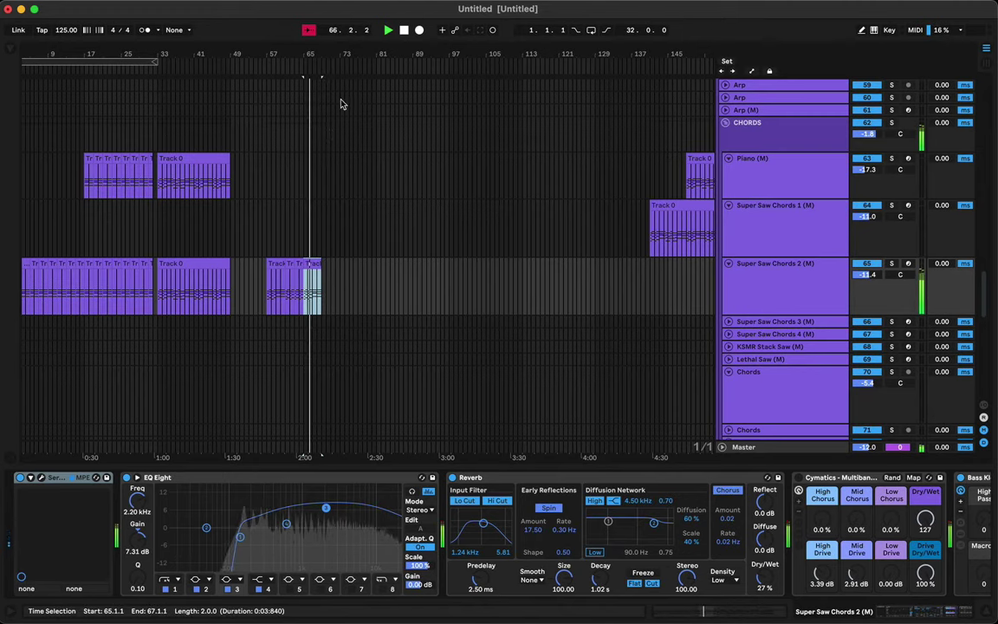
drag(312, 56, 361, 111)
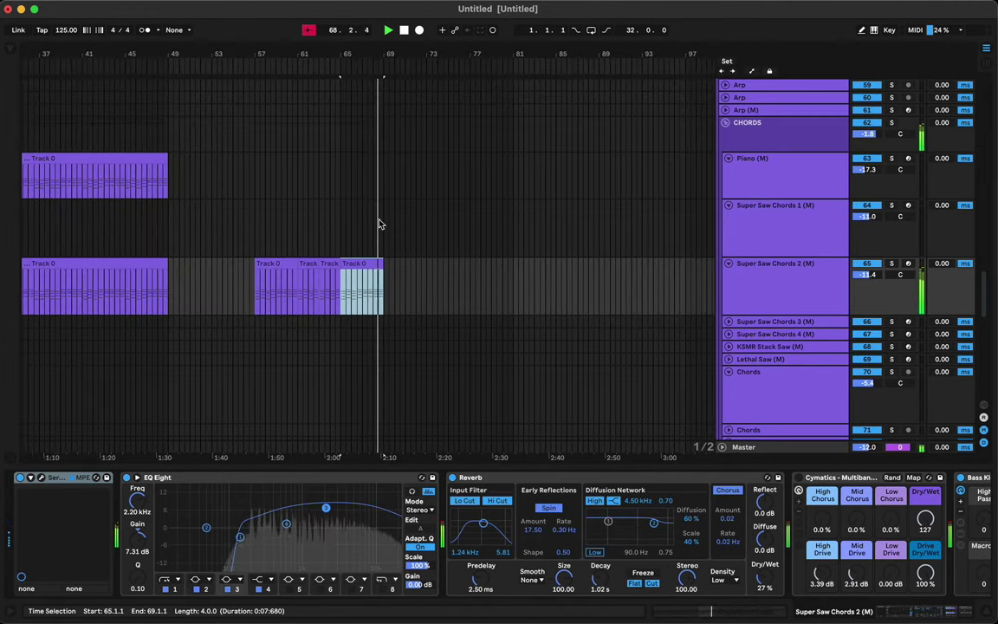
Step: Play the Super Saw Chords 2 (M) chords from bar 57 and open the notes of the clip there
click(274, 265)
key(space)
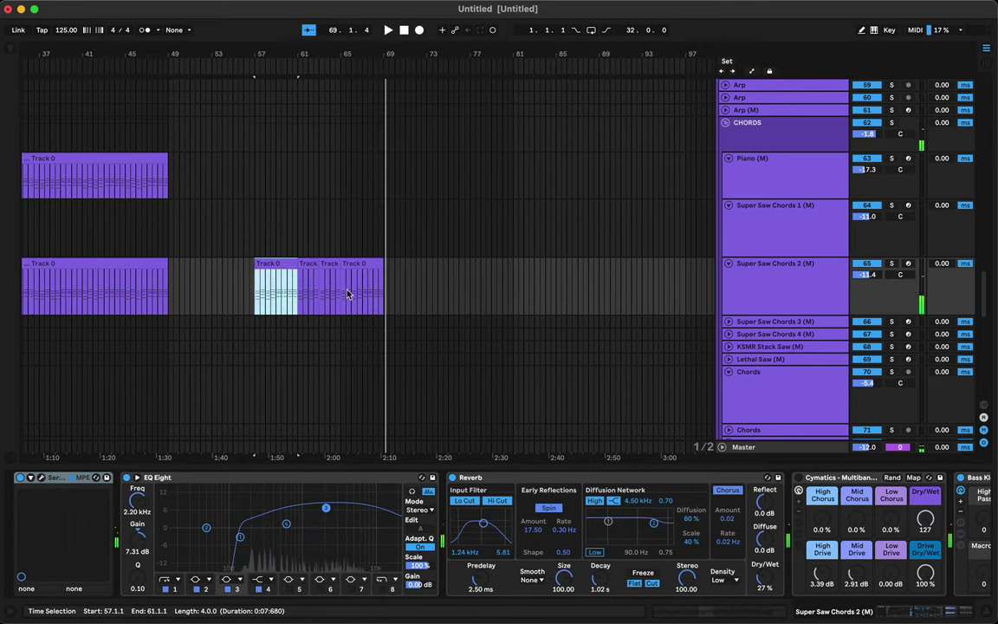
key(space)
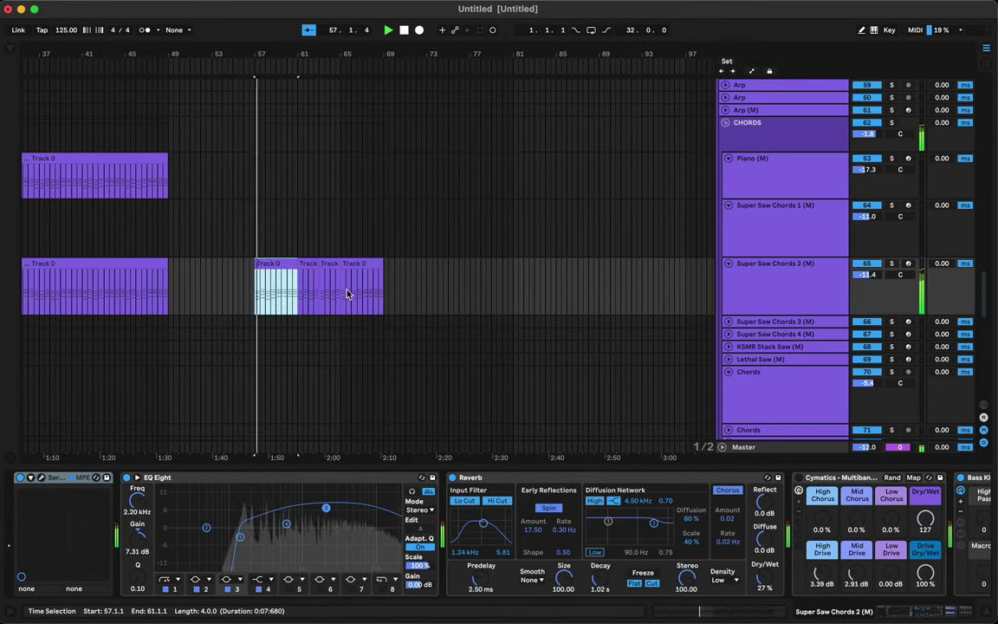
double_click(285, 263)
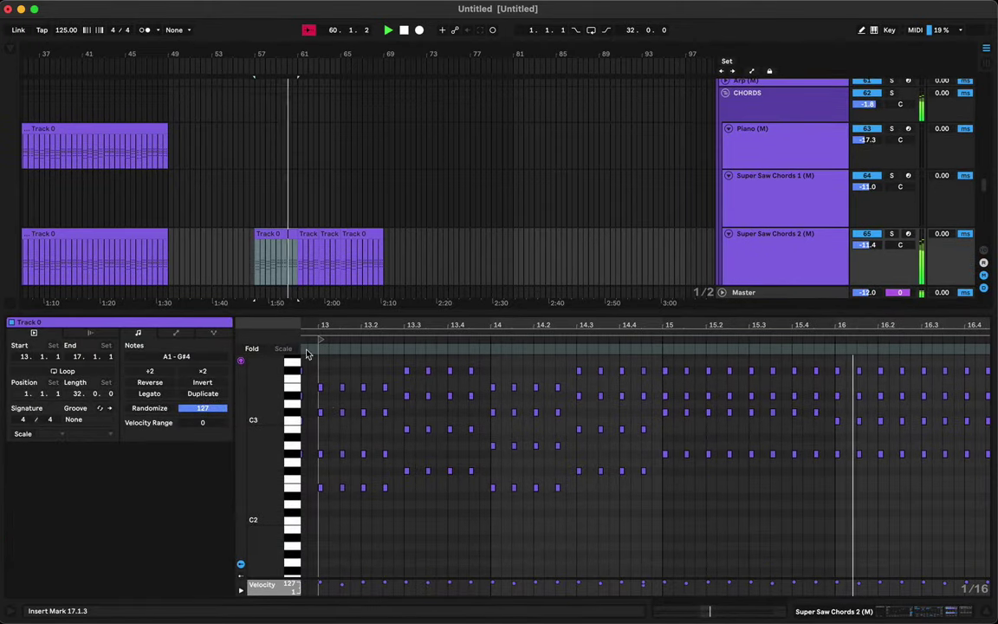
click(285, 233)
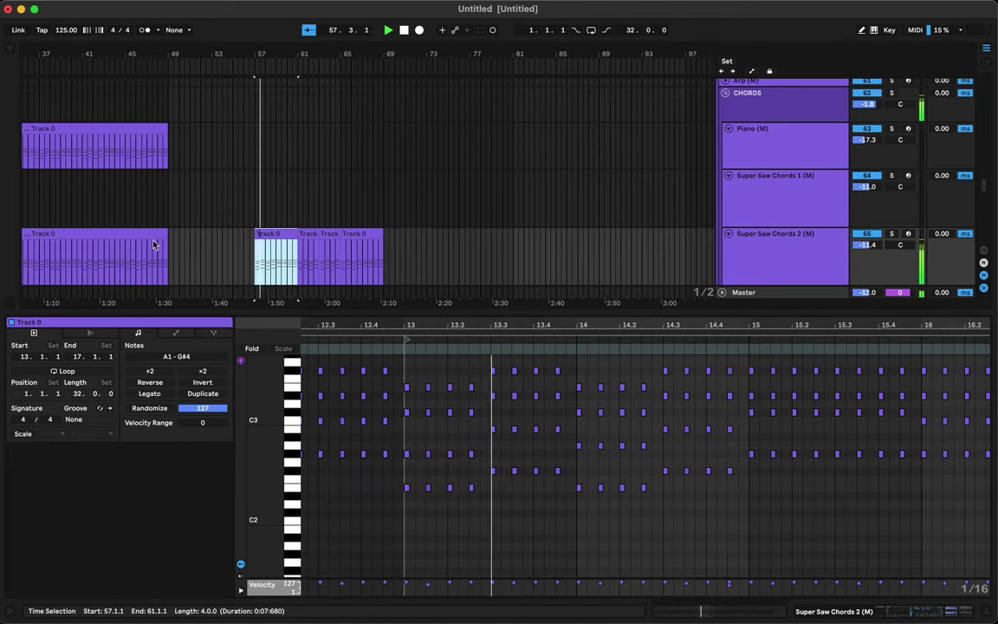
Step: Audition the long Super Saw Chords 2 (M) clip from bars 37 and 41 to compare its chords
scroll(169, 229, left, 5)
scroll(169, 230, down, 2)
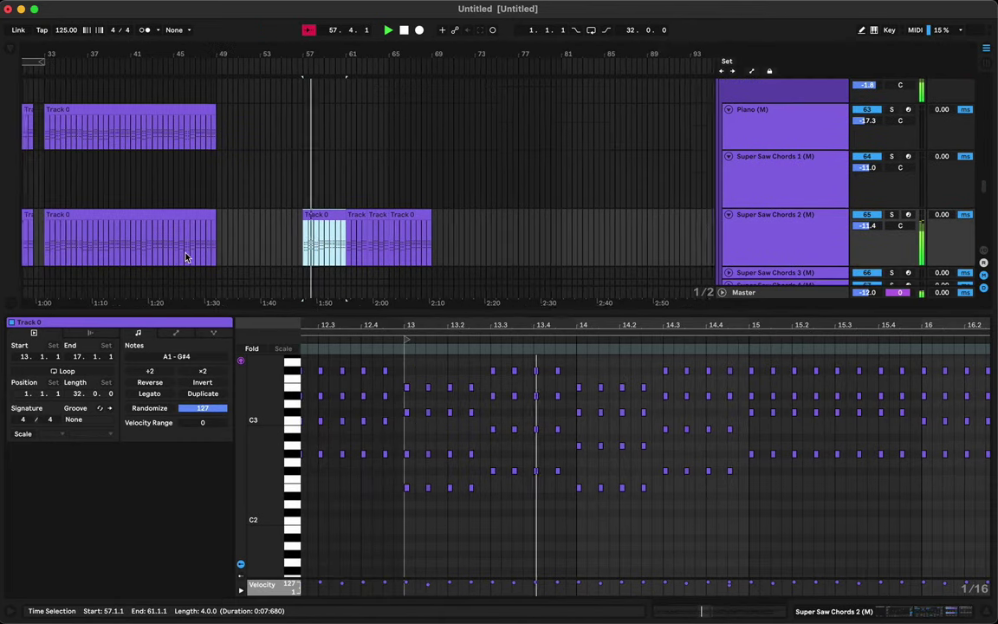
click(135, 241)
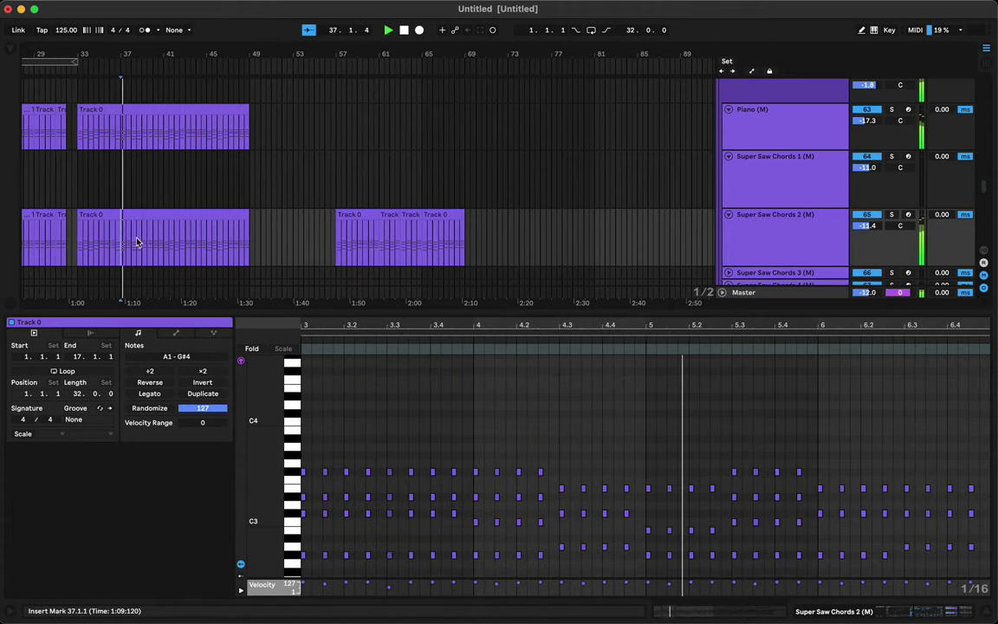
click(156, 232)
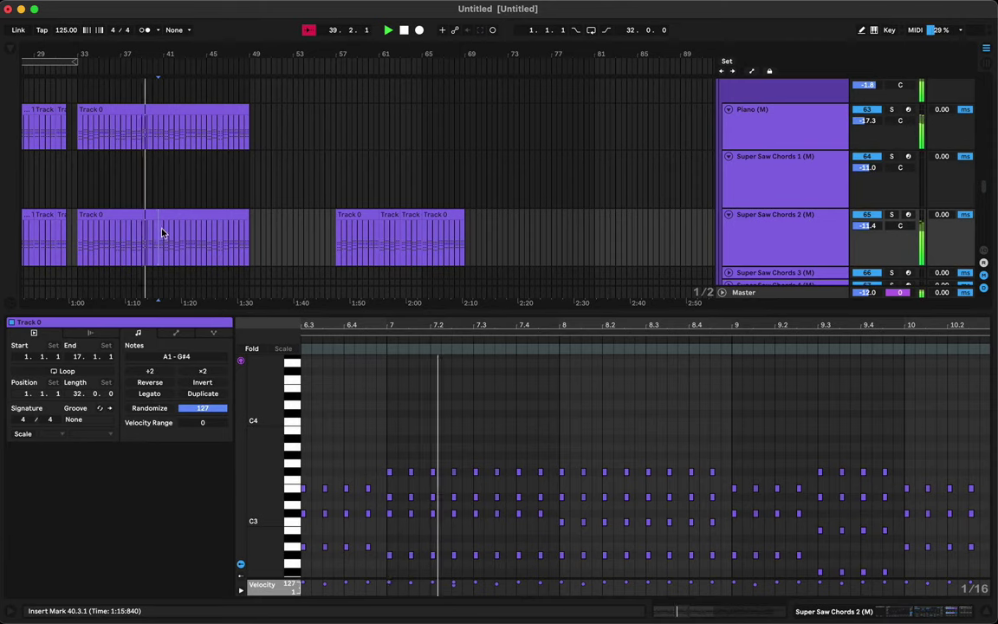
click(170, 236)
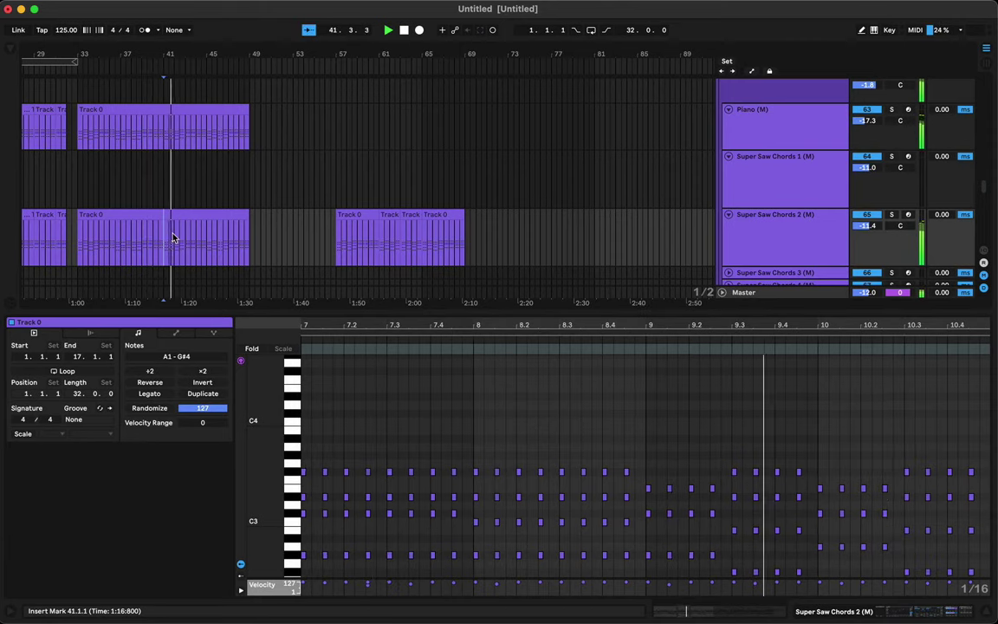
Step: Copy bars 45–49 of the long Super Saw Chords 2 (M) clip over the clip at bar 57
drag(180, 52, 181, 83)
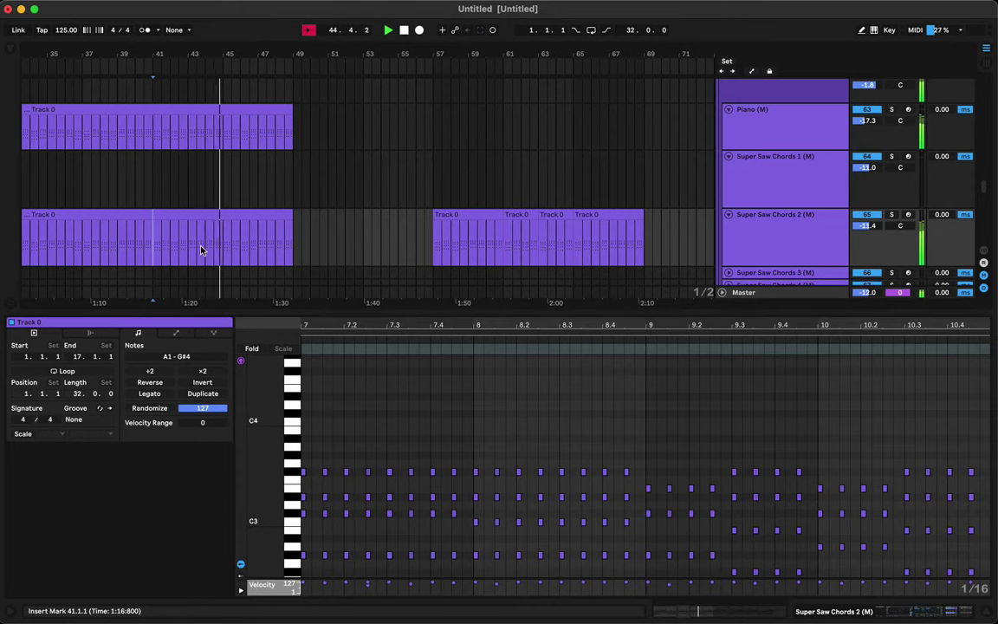
drag(154, 239, 295, 235)
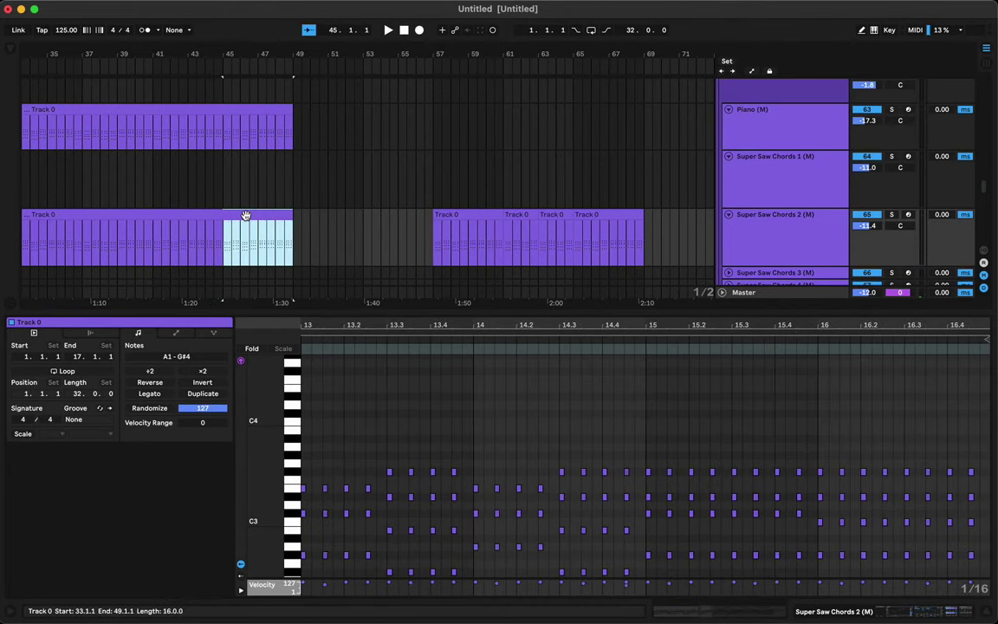
drag(251, 215, 462, 229)
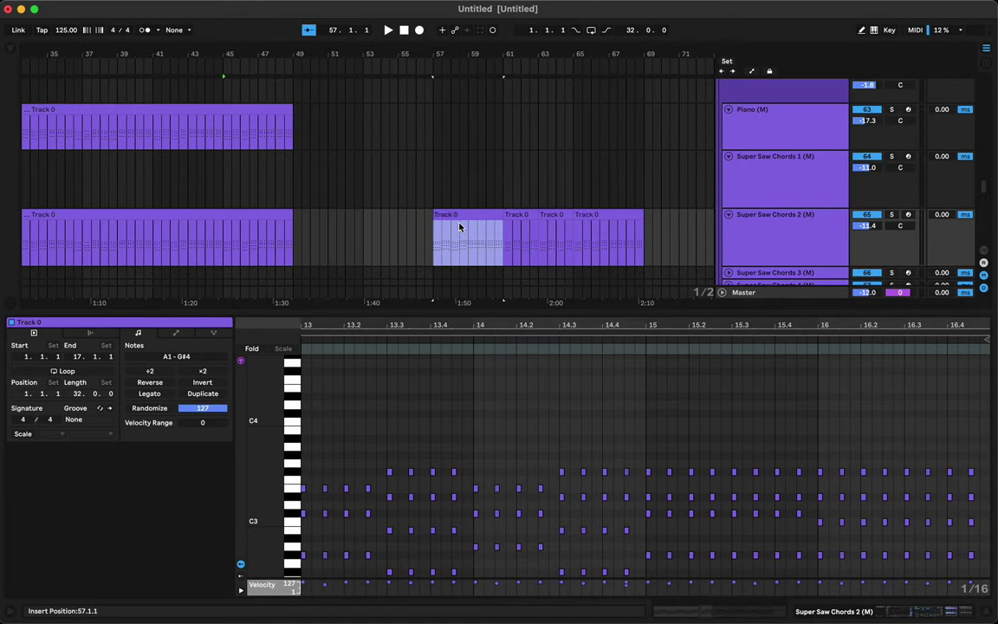
Step: Turn the repeated notes in bars 13–15 of the bar 57 chord clip into sustained chords and play the result
key(space)
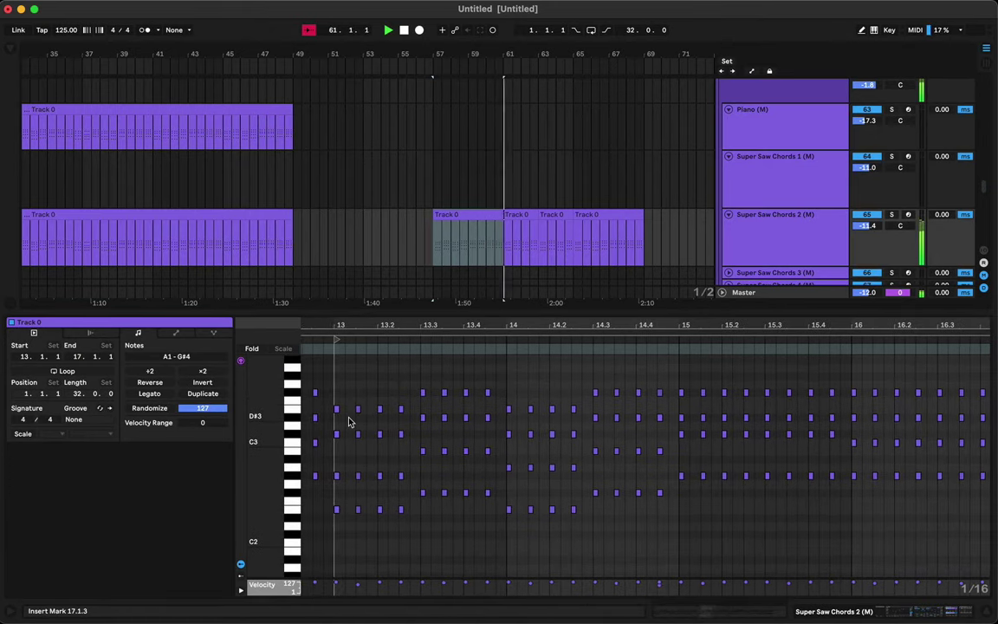
drag(341, 398, 849, 475)
key(space)
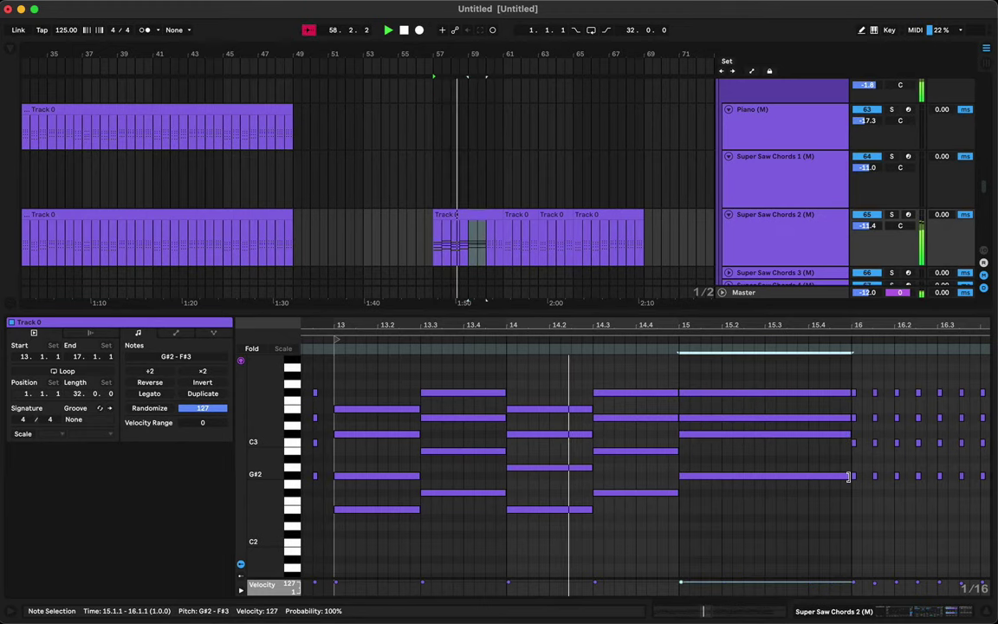
Step: Sustain the clip's bar 16 chord for the full bar and play from bar 57 with the note editor closed
drag(855, 381, 957, 476)
key(space)
key(space)
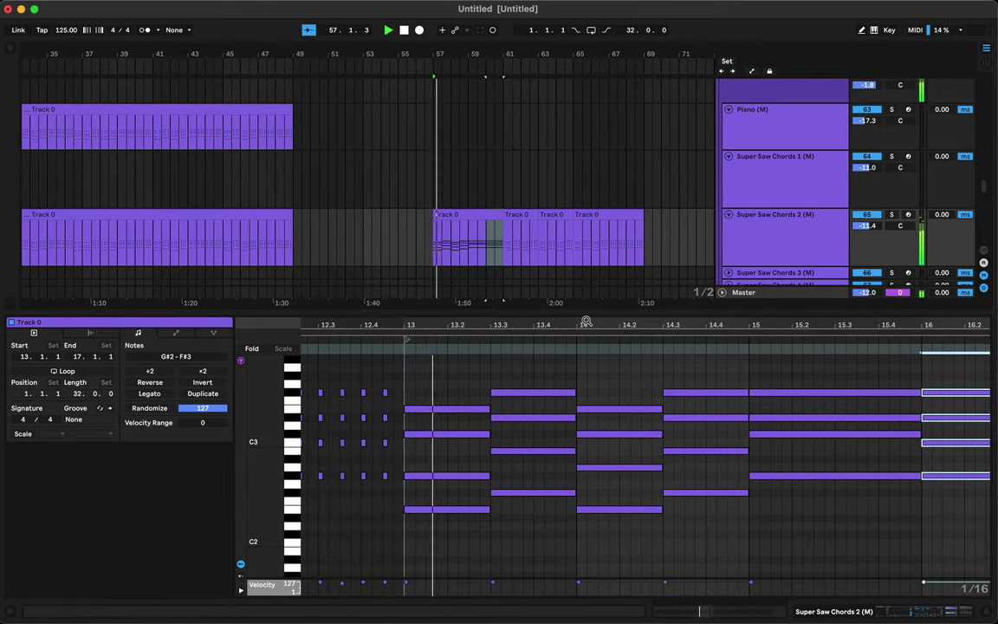
key(super+alt+l)
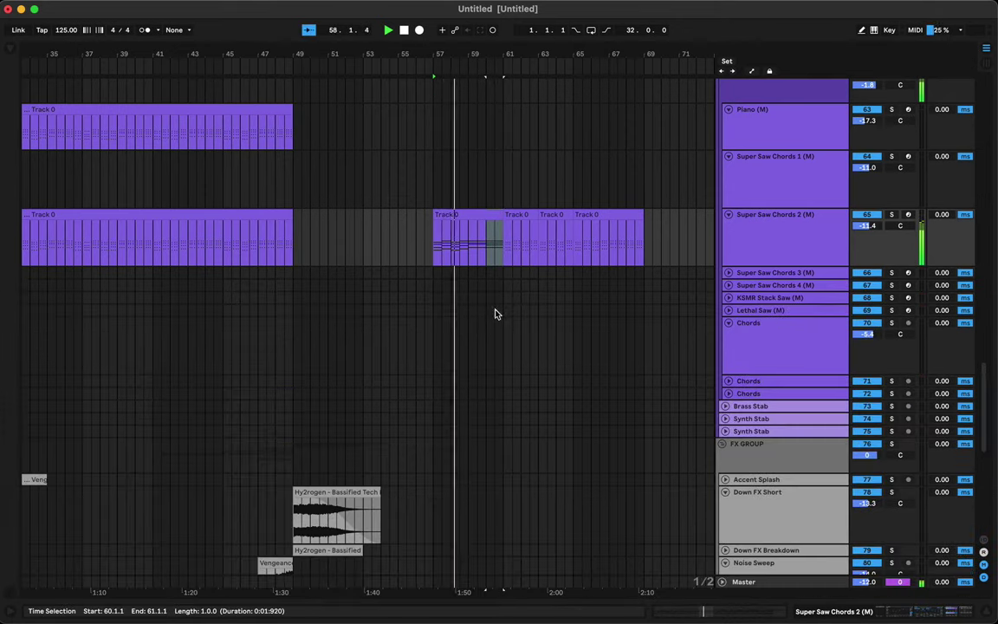
Step: Open the Reese (M) and Low Bass (M) clips from bar 49 together and examine their notes
scroll(496, 313, up, 10)
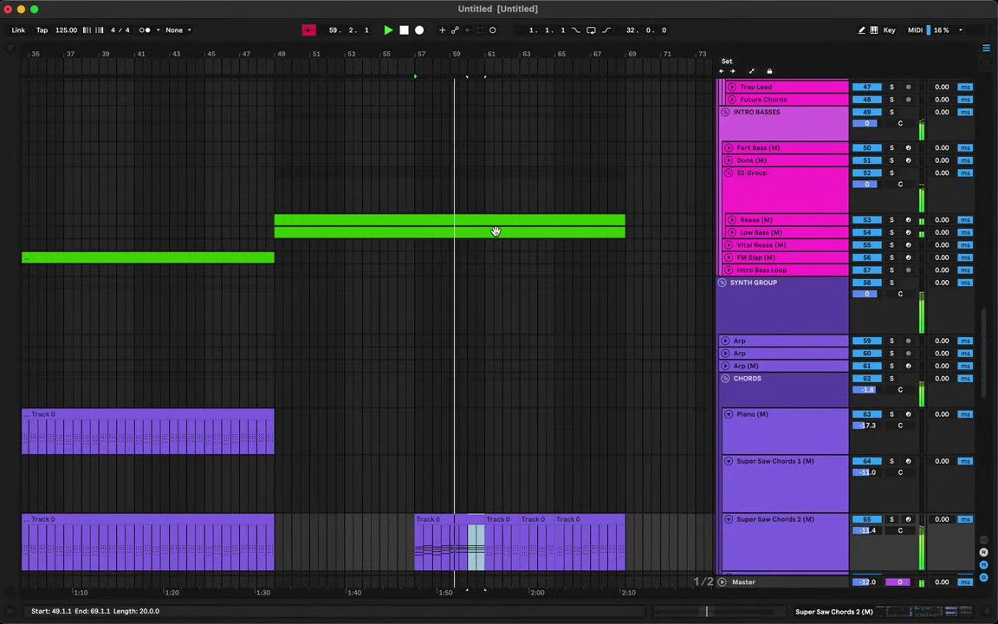
click(496, 230)
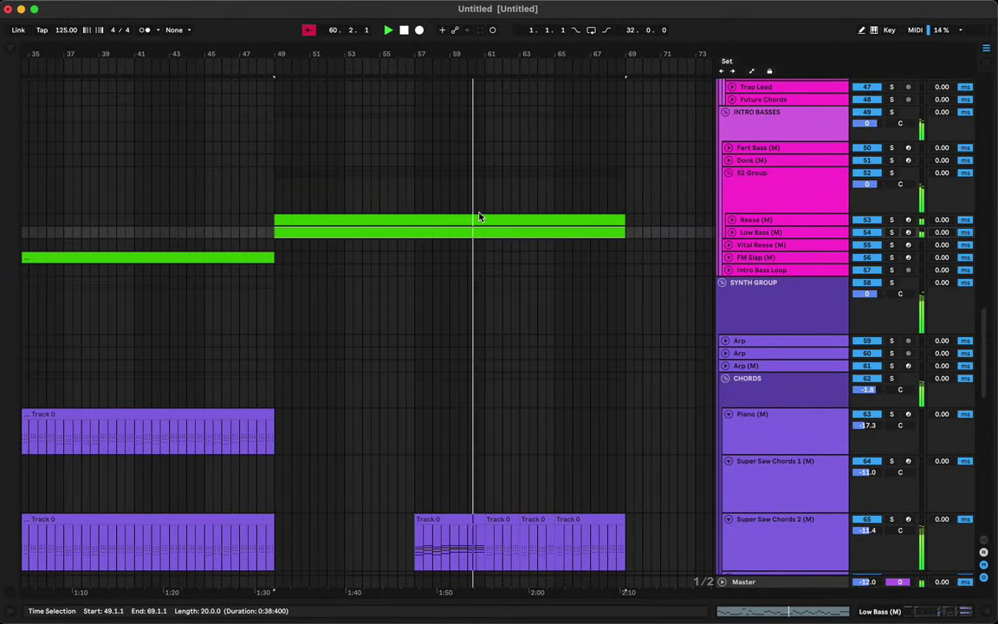
double_click(471, 219)
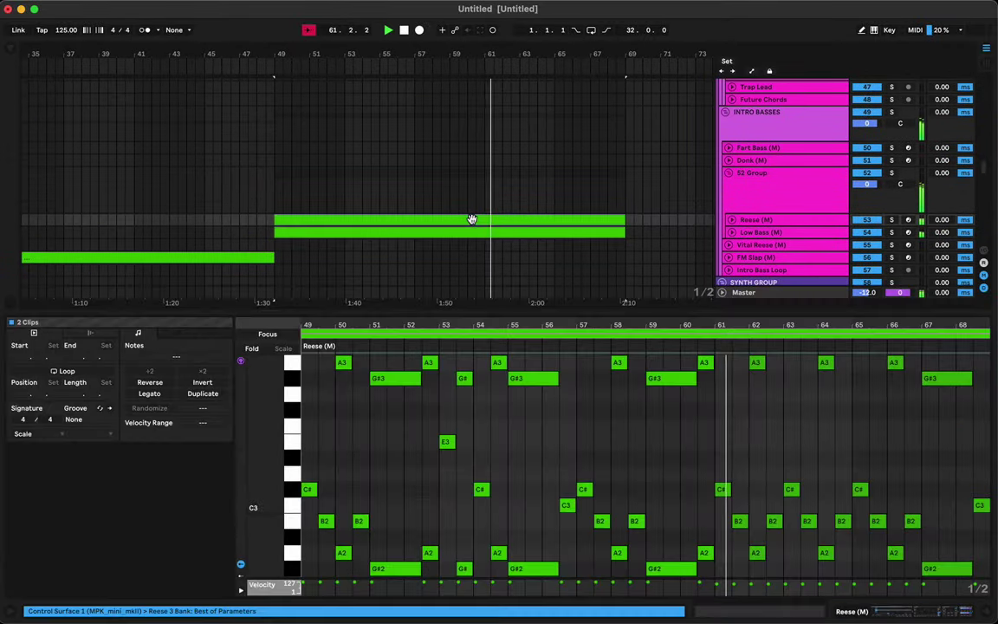
scroll(472, 222, up, 8)
scroll(471, 224, up, 3)
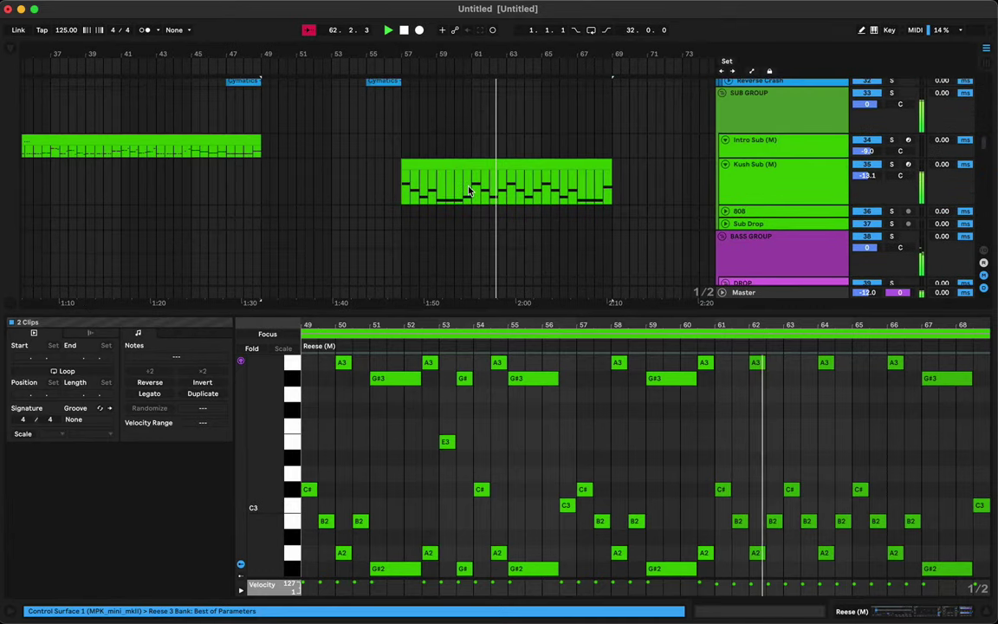
Step: In the Kush Sub (M) clip, extend the bar 11 G#0 note to bar 13 and delete the overlapping A0 note
click(421, 167)
scroll(572, 495, down, 2)
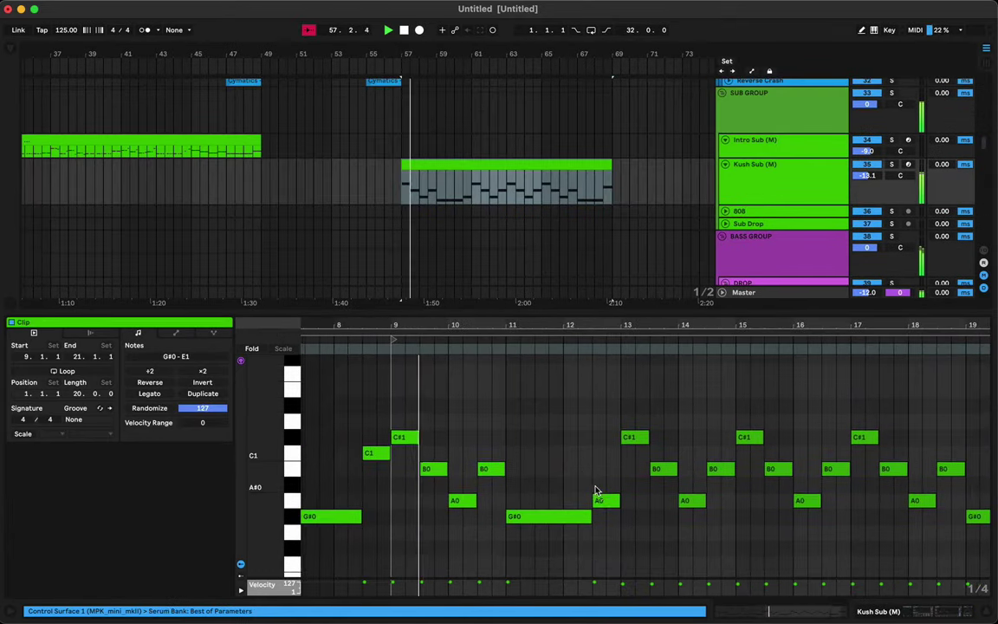
scroll(597, 494, right, 2)
click(592, 515)
drag(592, 515, 616, 514)
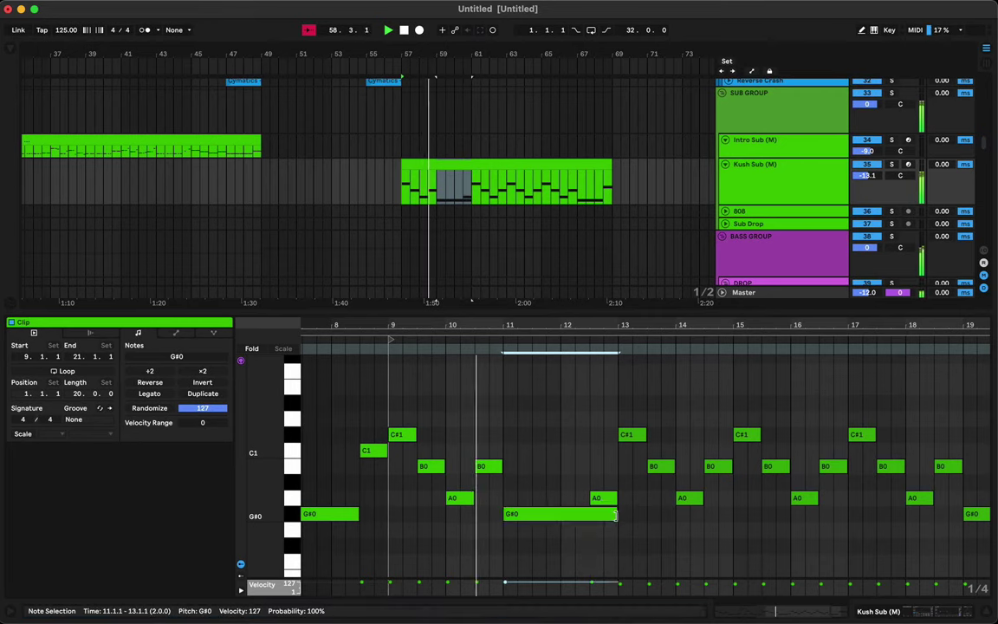
click(608, 501)
key(Delete)
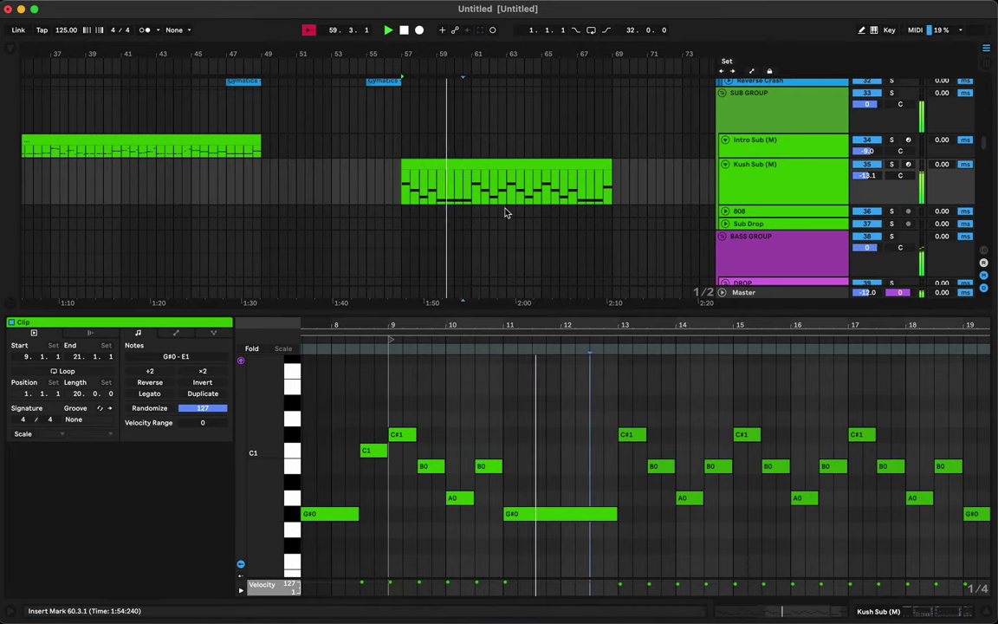
Step: In the Reese and Low Bass clips, delete the A notes just before bar 61 and extend the bar 59 G# notes to bar 61
scroll(506, 214, down, 10)
scroll(507, 213, down, 1)
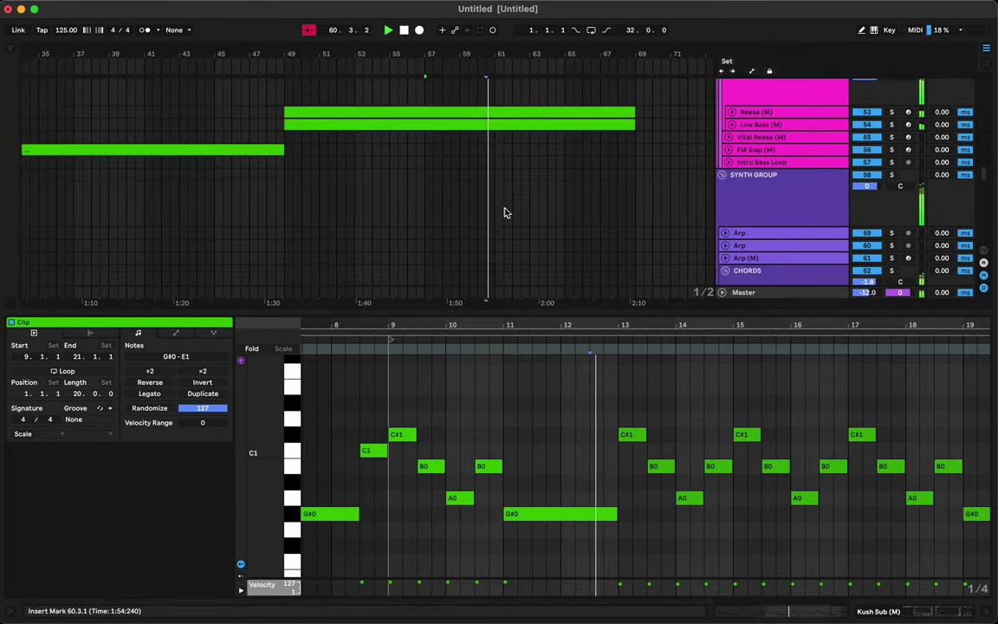
key(space)
key(space)
click(475, 123)
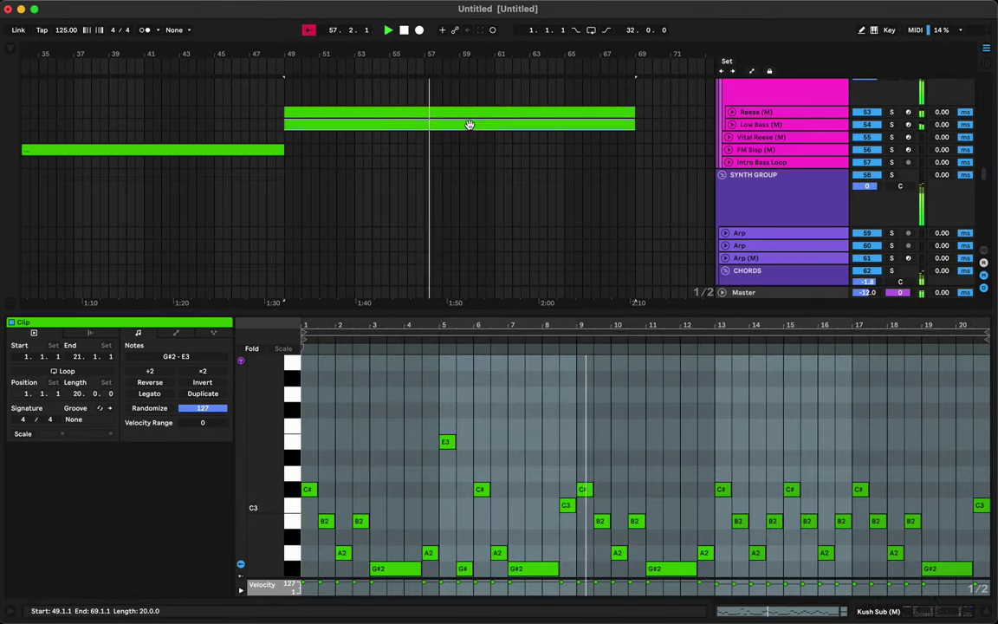
shift+click(474, 112)
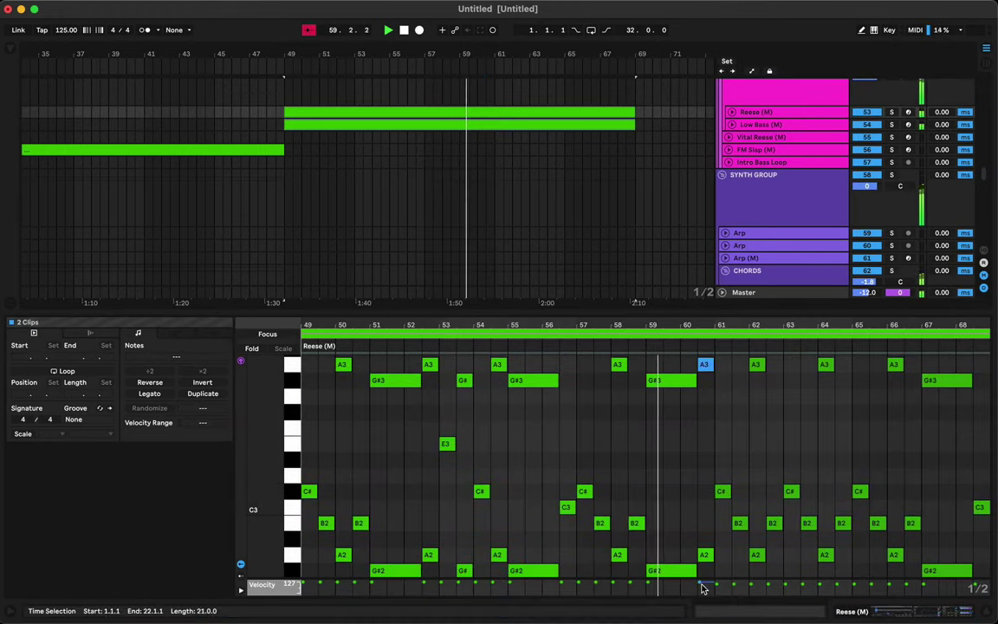
drag(710, 574, 708, 332)
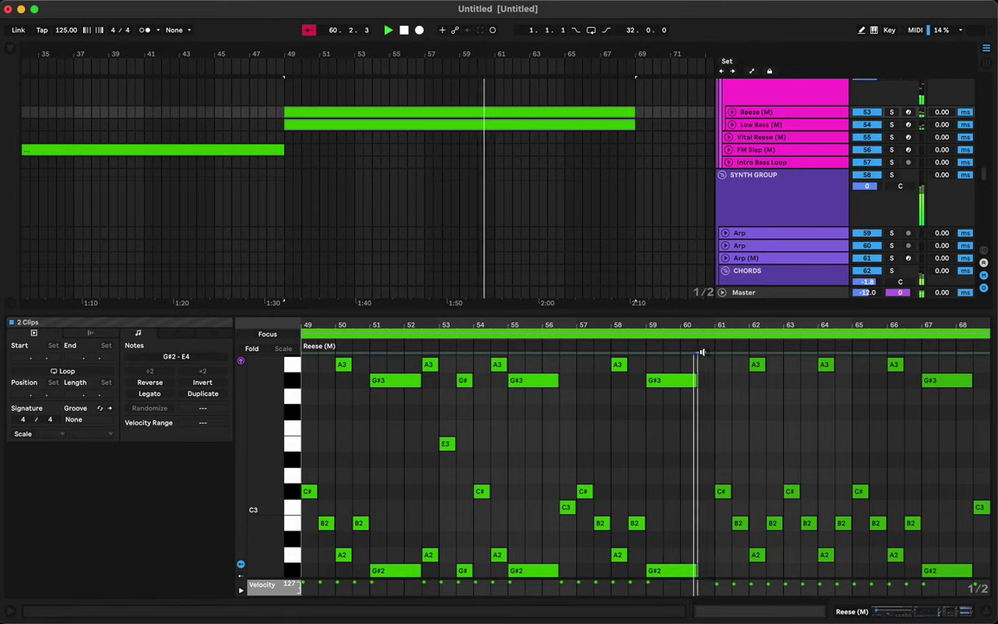
drag(688, 368, 714, 570)
key(space)
key(space)
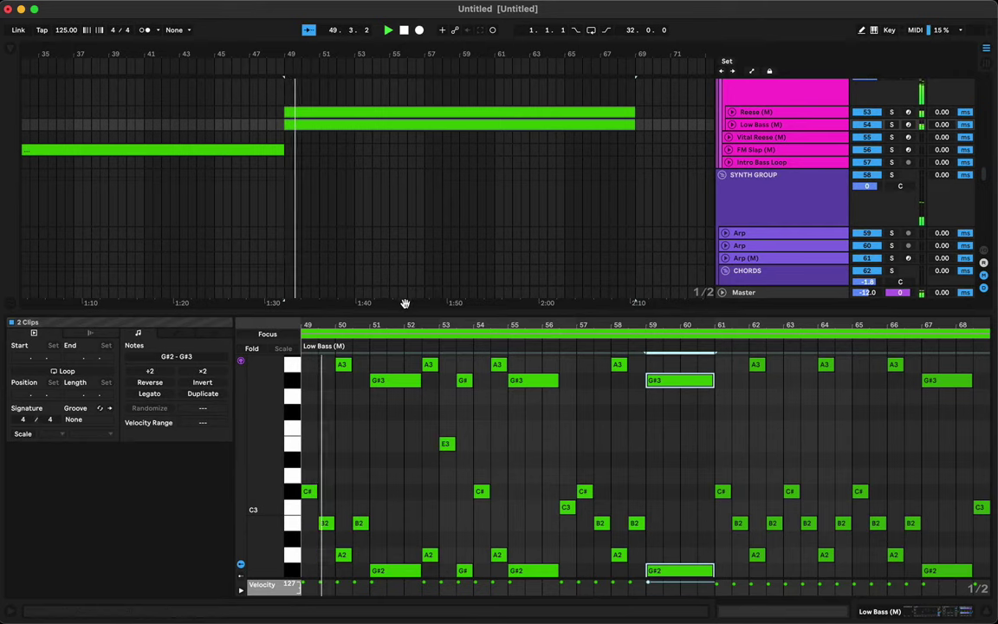
key(super+alt+l)
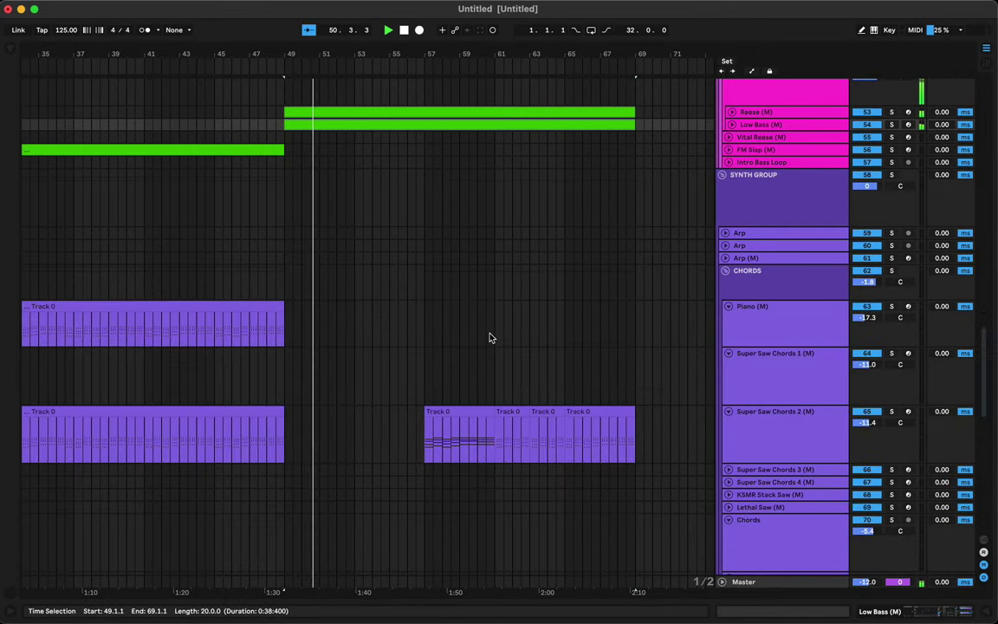
Step: Automate the Super Saw Chords 2 Low Pass filter to drop to 61 at bar 57 and rise to fully open by bar 61
key(a)
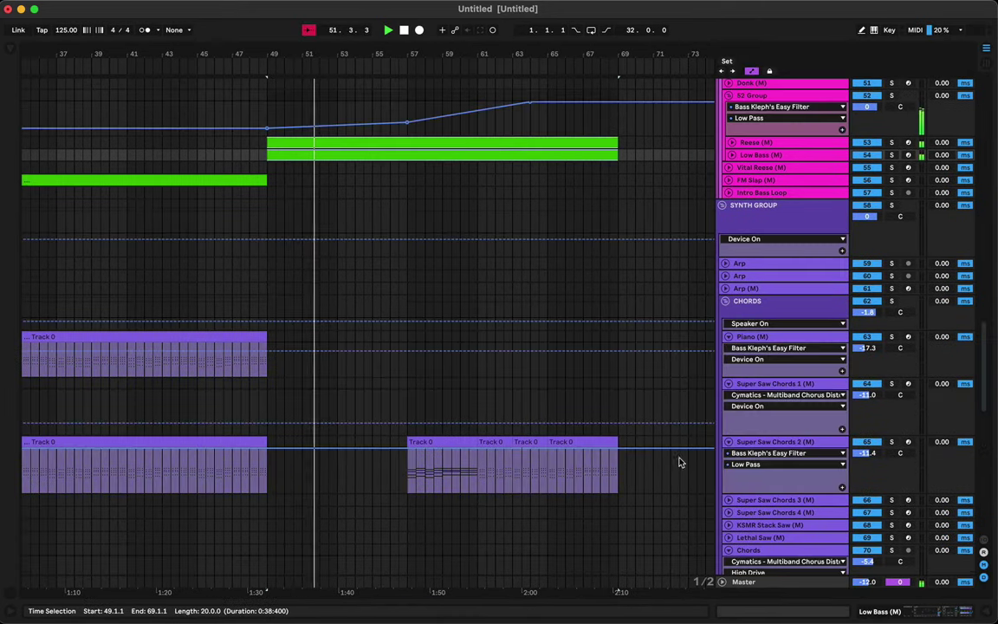
click(477, 449)
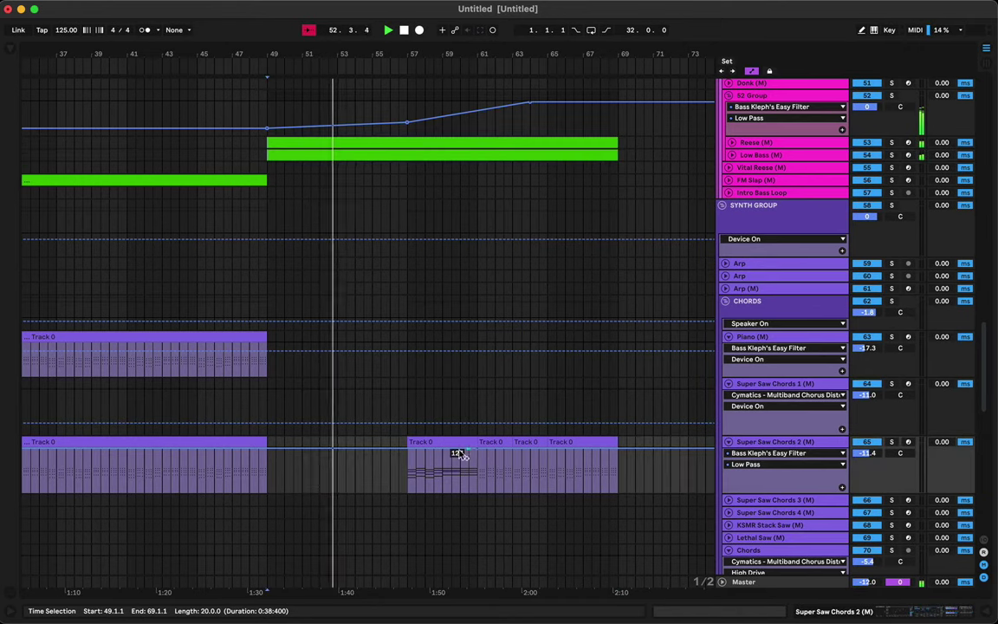
drag(407, 452, 406, 473)
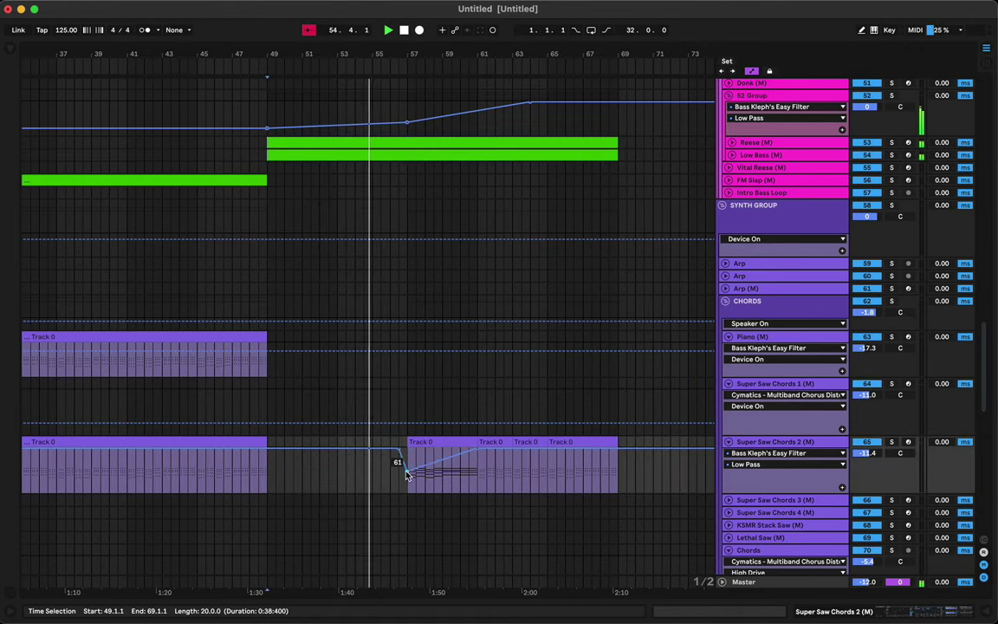
key(a)
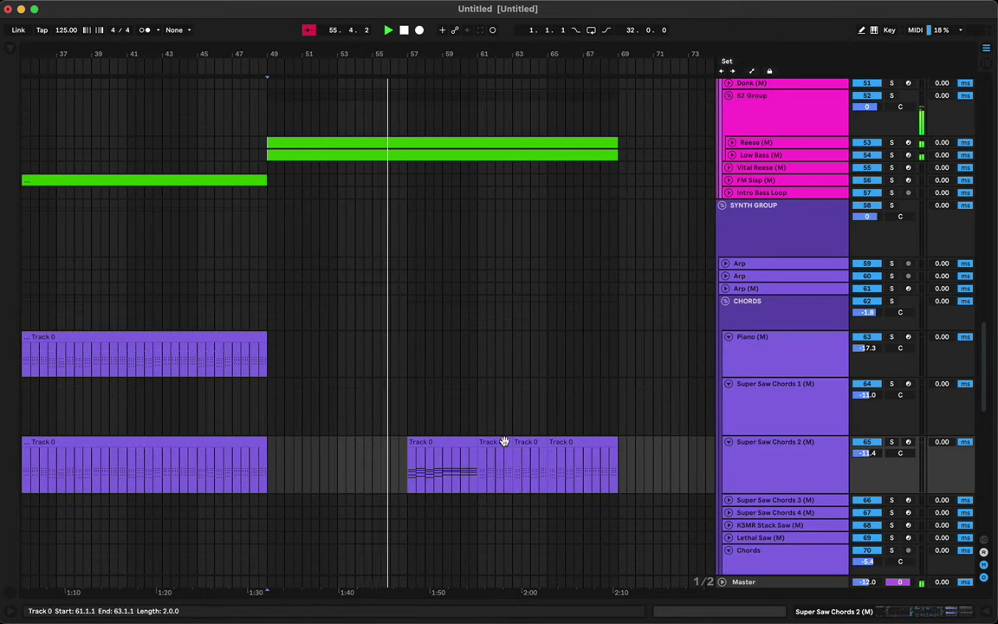
Step: Copy the three Super Saw Chords 2 clips in bars 61–69 onto the Piano (M) track and play from bar 48
click(503, 441)
shift+click(606, 441)
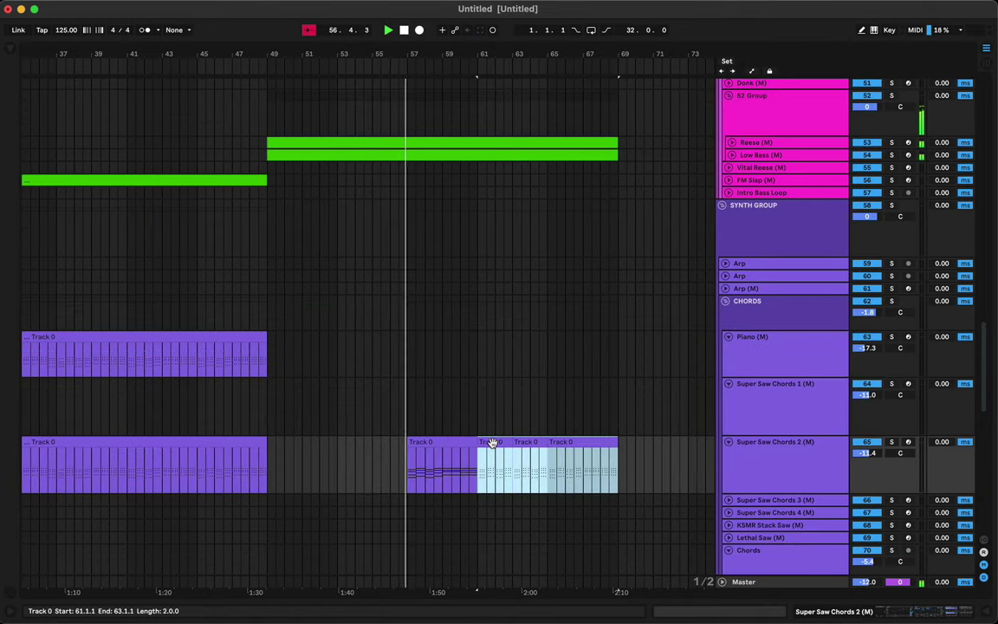
drag(500, 443, 492, 371)
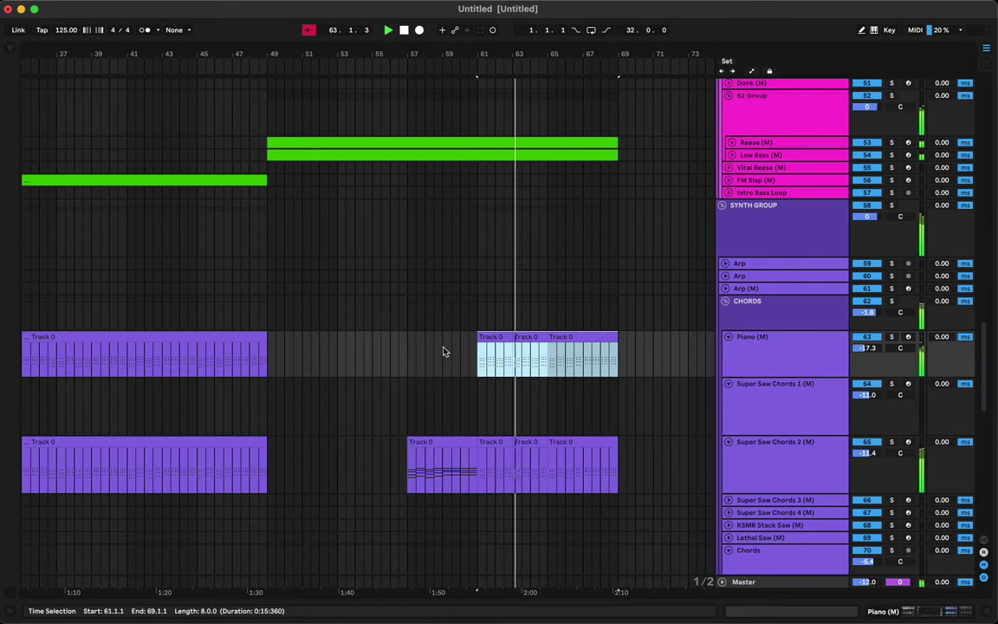
click(413, 355)
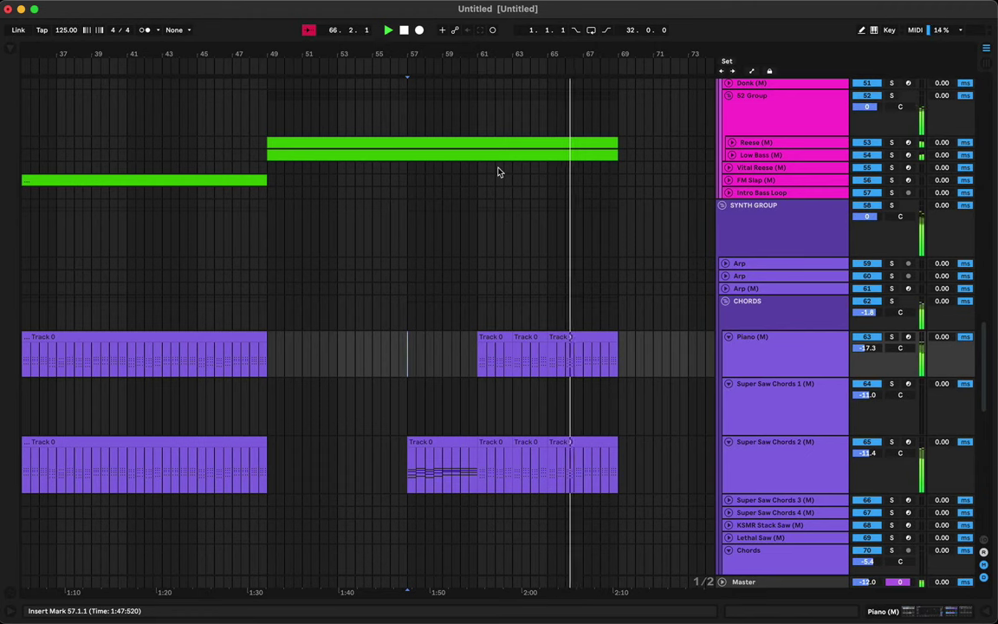
click(251, 291)
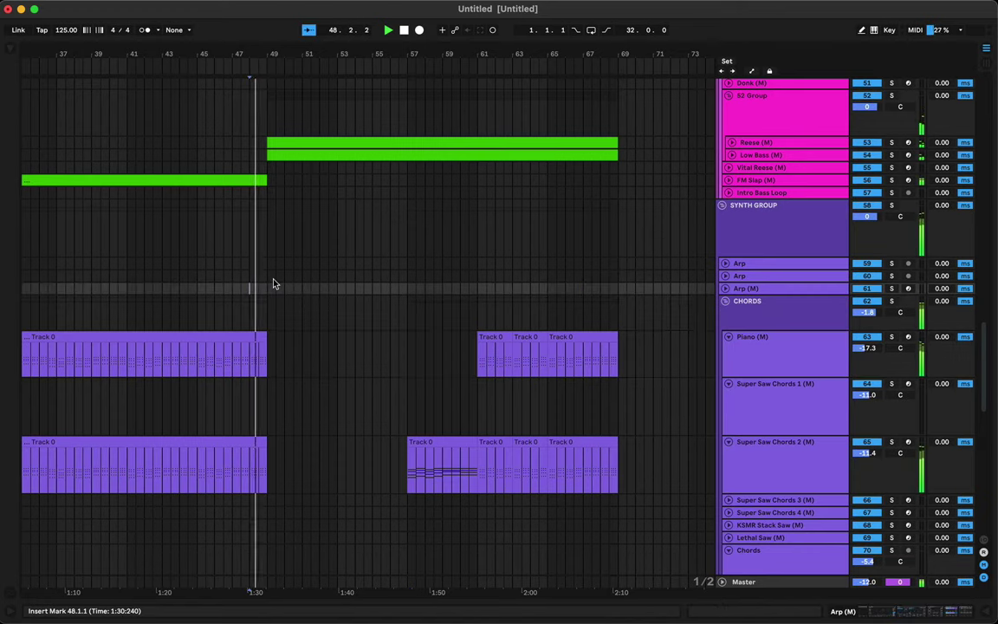
Step: Copy the Crash - House clip from bar 49 to bar 57
scroll(296, 267, up, 3)
scroll(296, 268, up, 15)
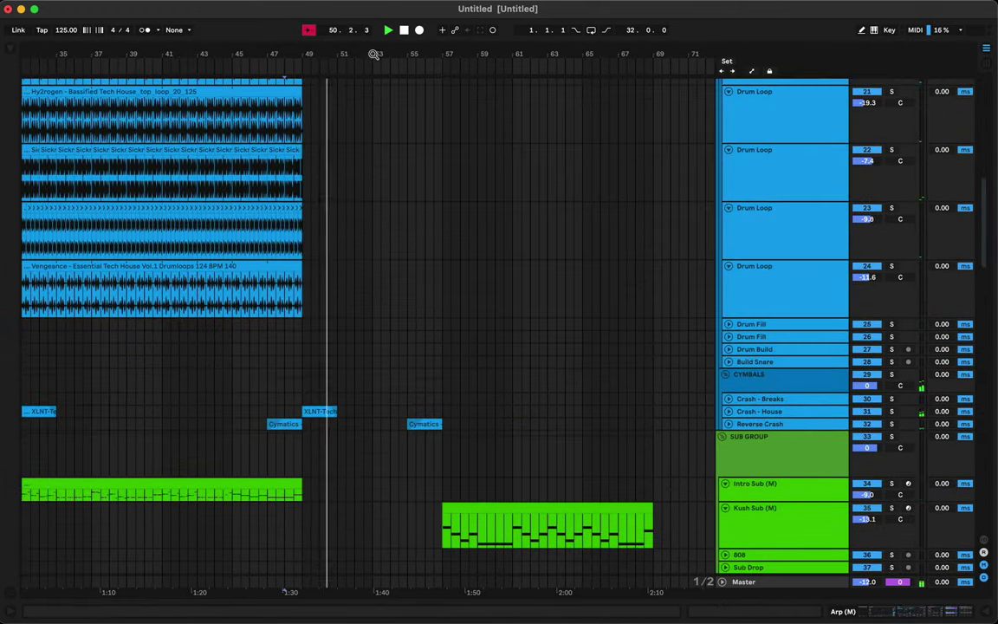
drag(374, 53, 374, 26)
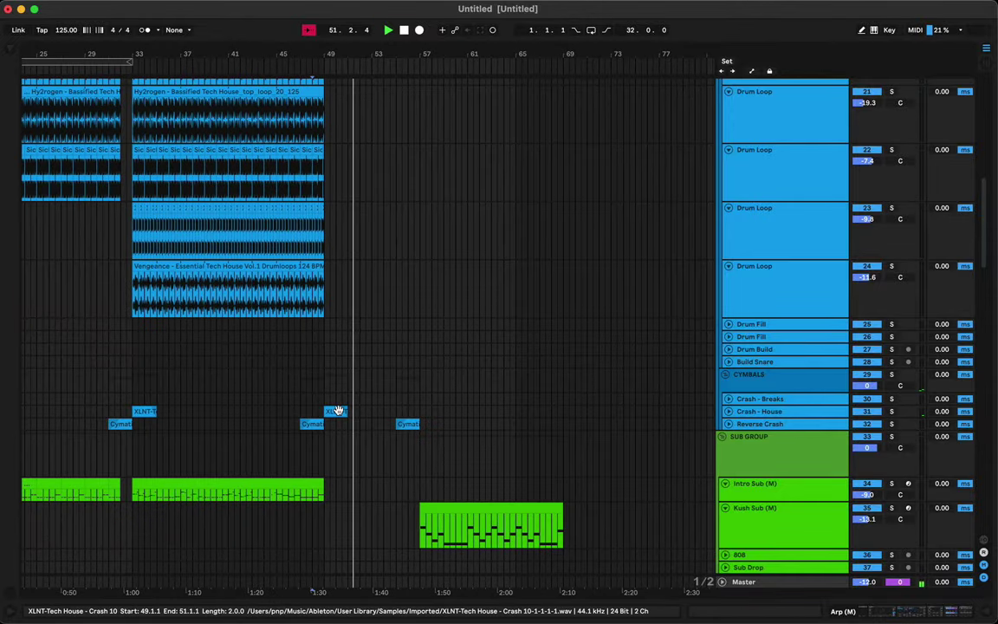
drag(339, 409, 435, 419)
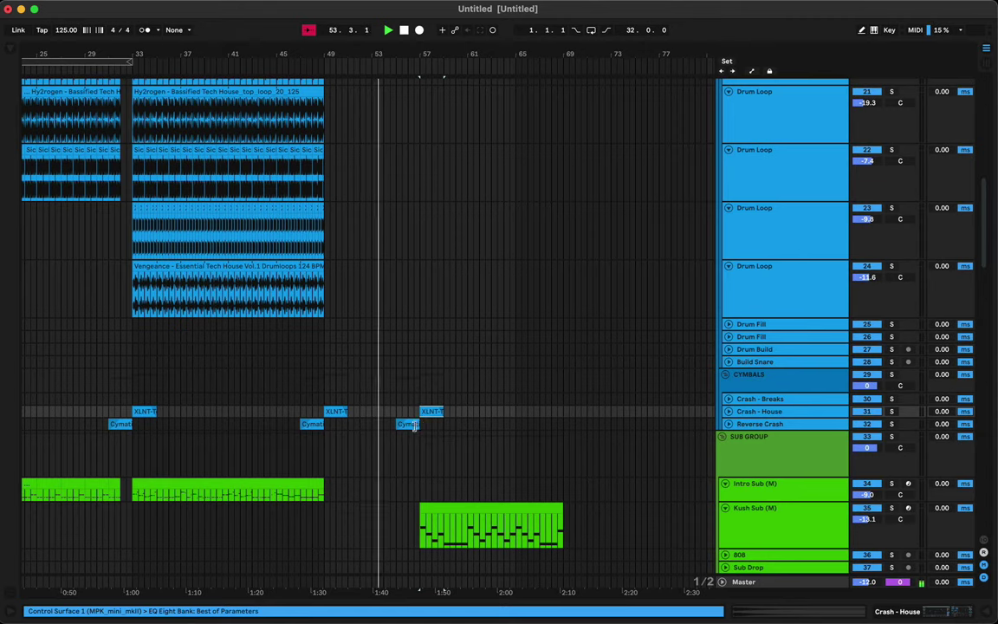
Step: Duplicate bars 49–57 of the SC and KICKS tracks to place a single ghost kick and house kick at bar 57
scroll(429, 405, up, 10)
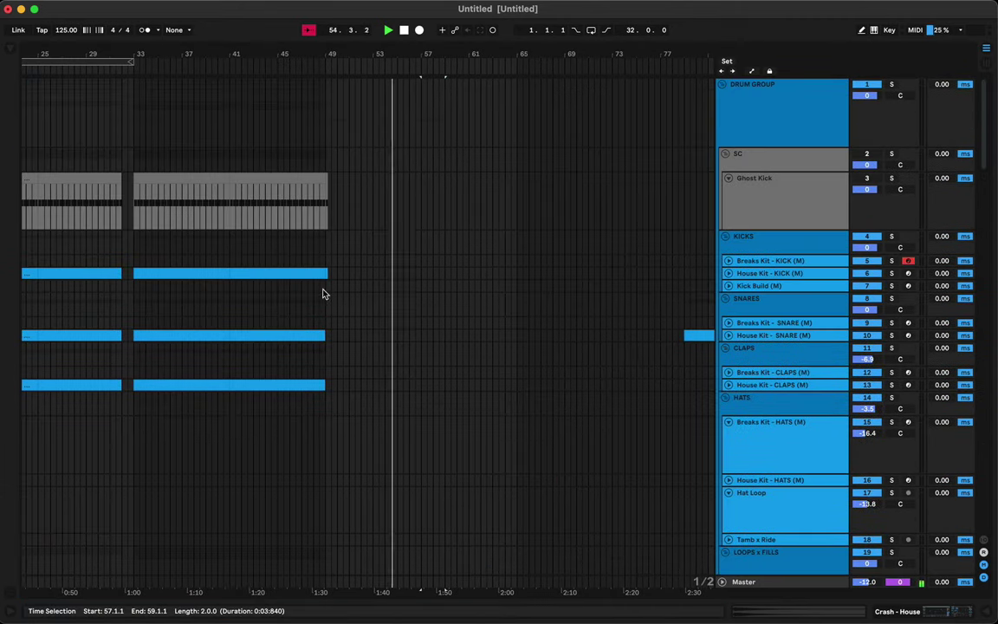
drag(326, 291, 421, 167)
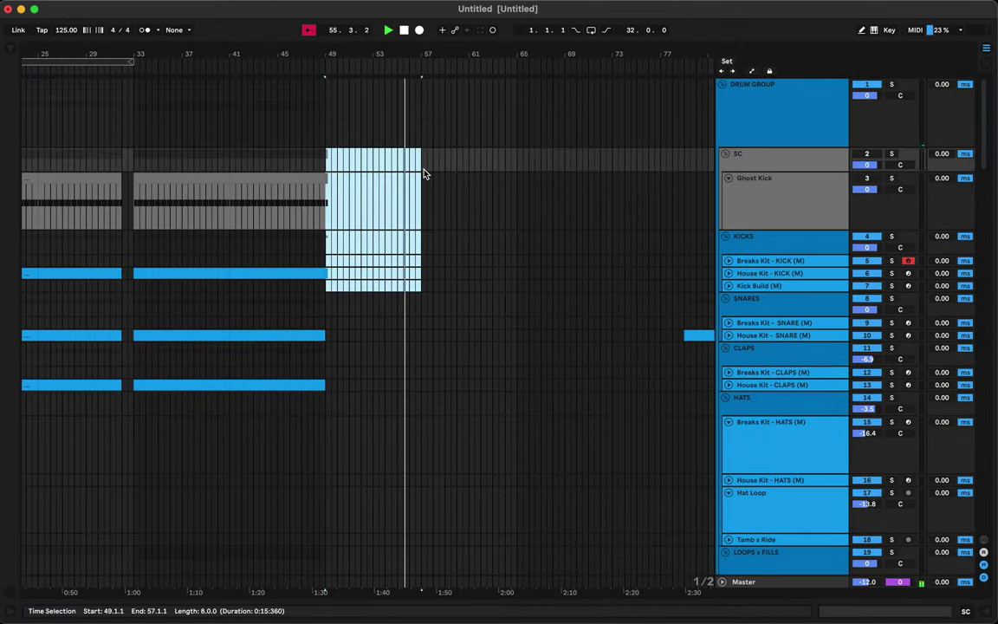
key(super+d)
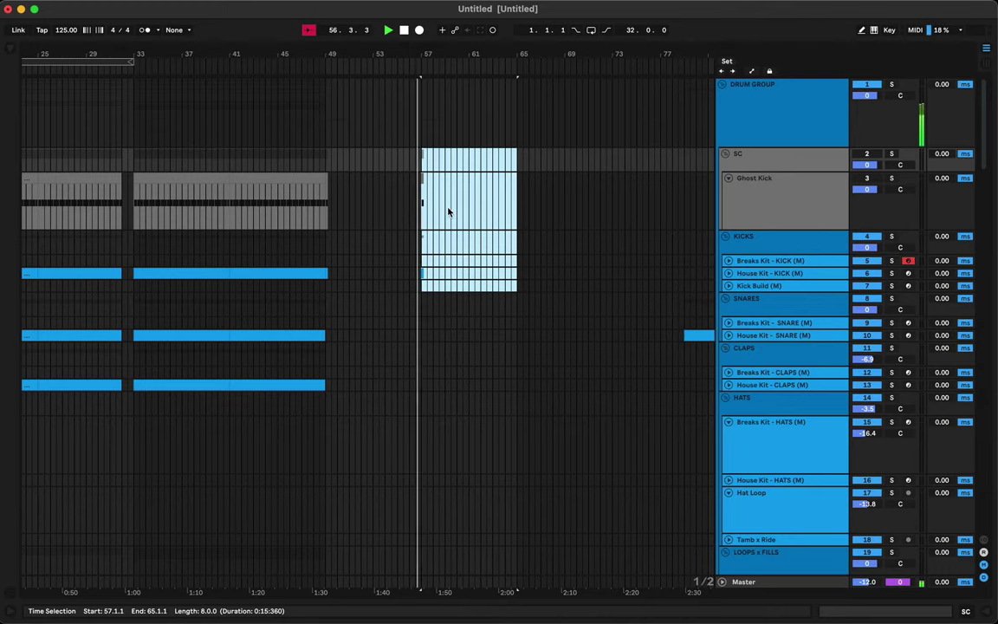
Step: Duplicate bars 57–61 of the SC and KICKS tracks to repeat the single kick hit at bar 61
scroll(449, 251, down, 10)
scroll(449, 251, down, 10)
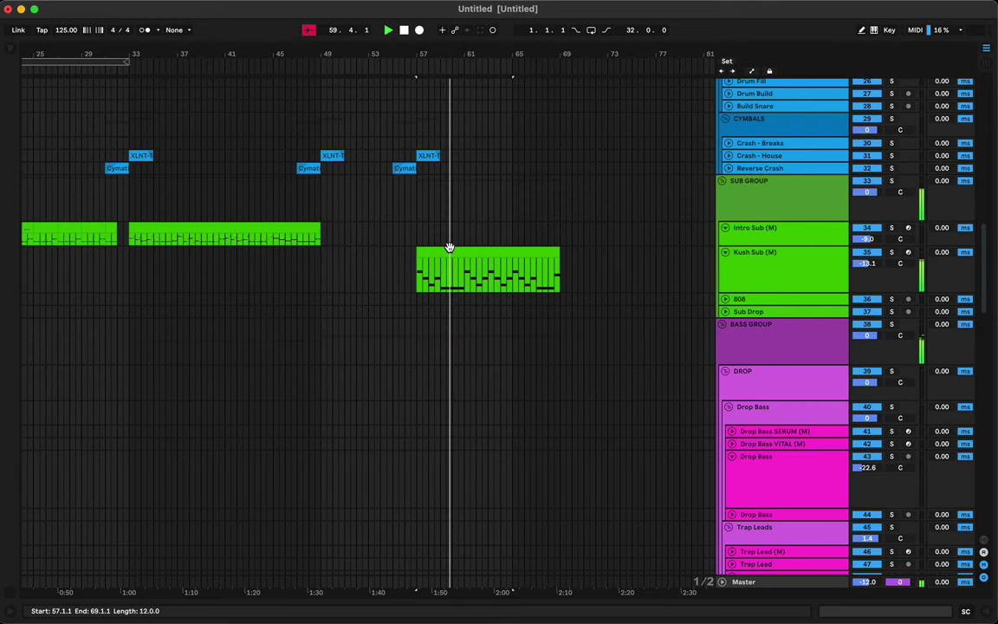
scroll(449, 247, up, 20)
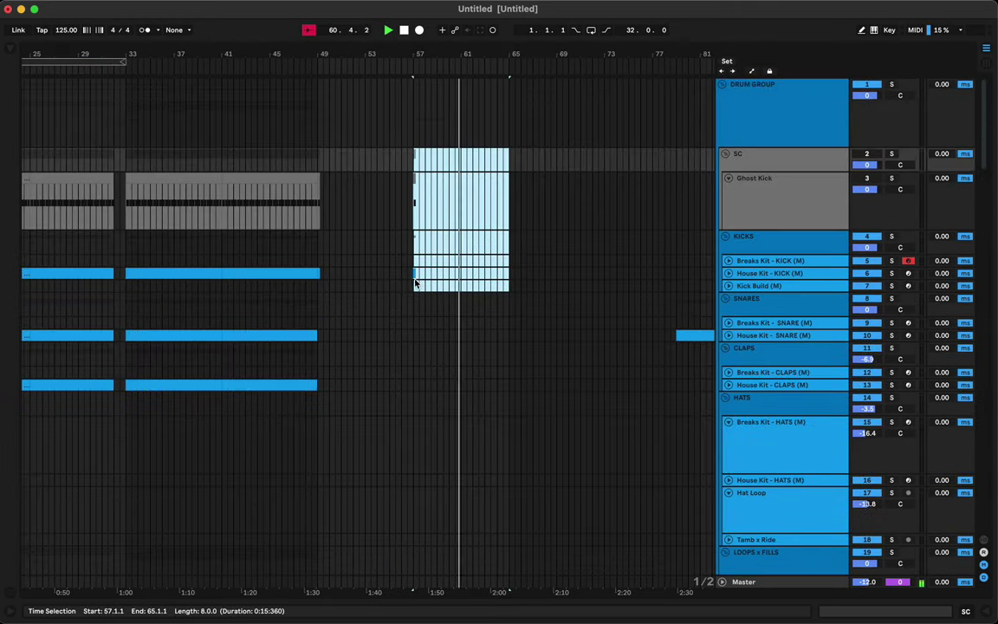
drag(415, 283, 461, 151)
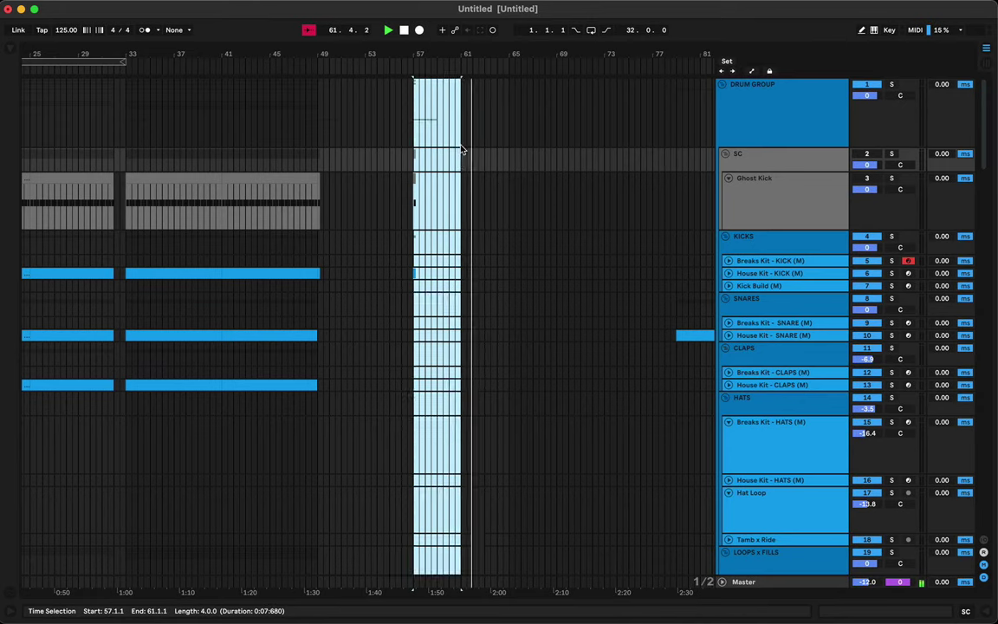
key(super+d)
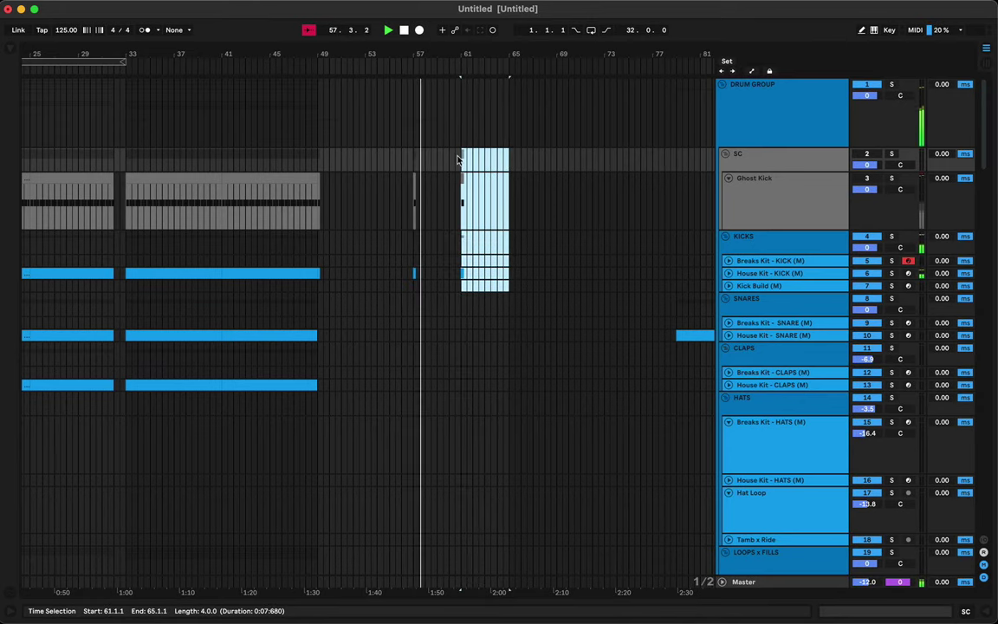
Step: Repeat the one-beat kick at bar 61 on the SC and KICKS tracks every beat through the first beat of bar 67
drag(477, 50, 473, 58)
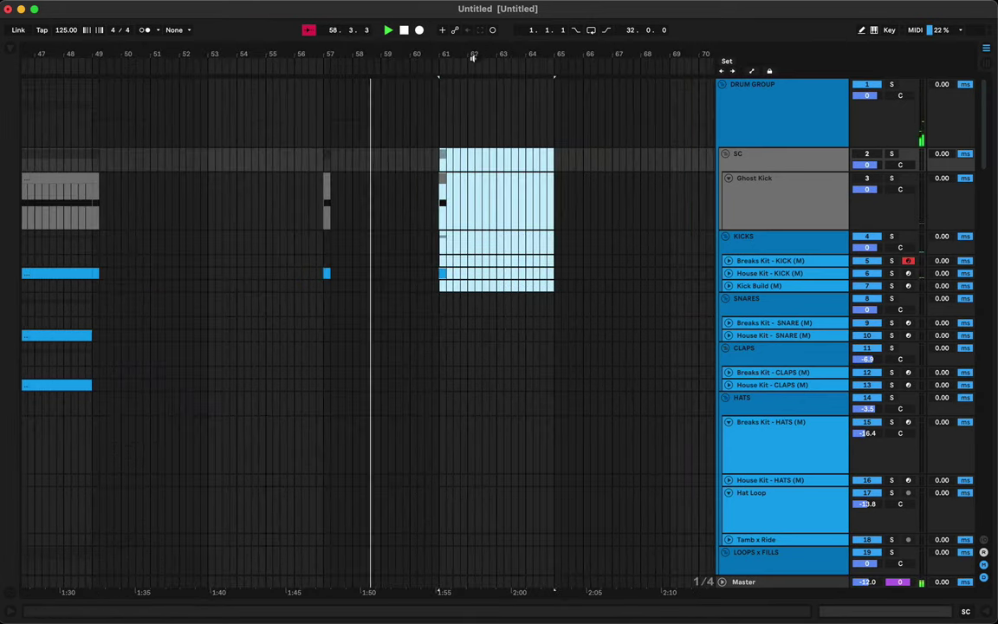
drag(444, 292, 445, 171)
key(super+d)
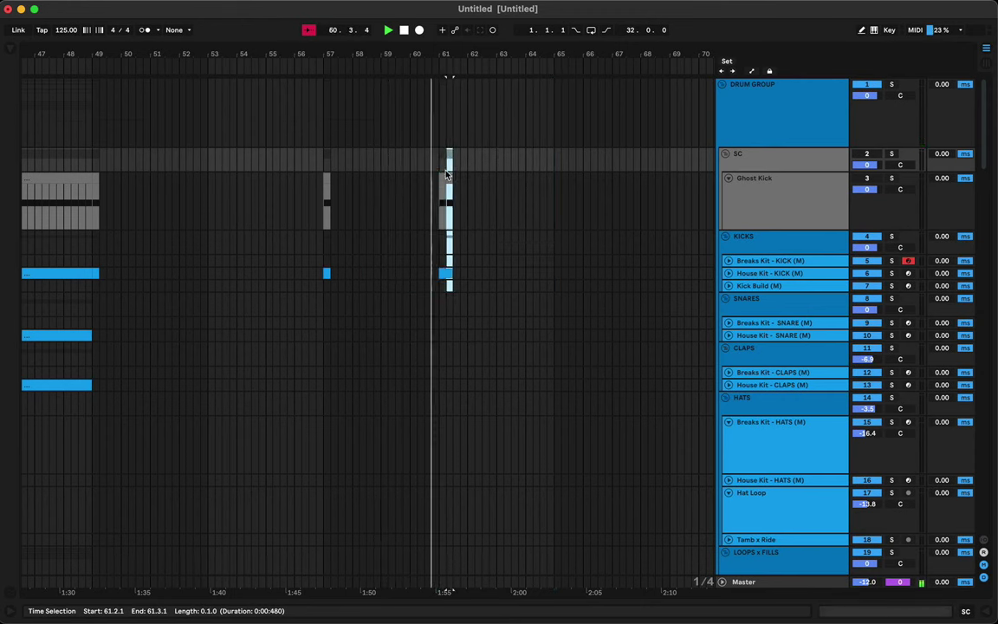
key(super+d)
key(super+d)
key(super+d)
key(super+d)
key(super+d)
key(super+d)
key(super+d)
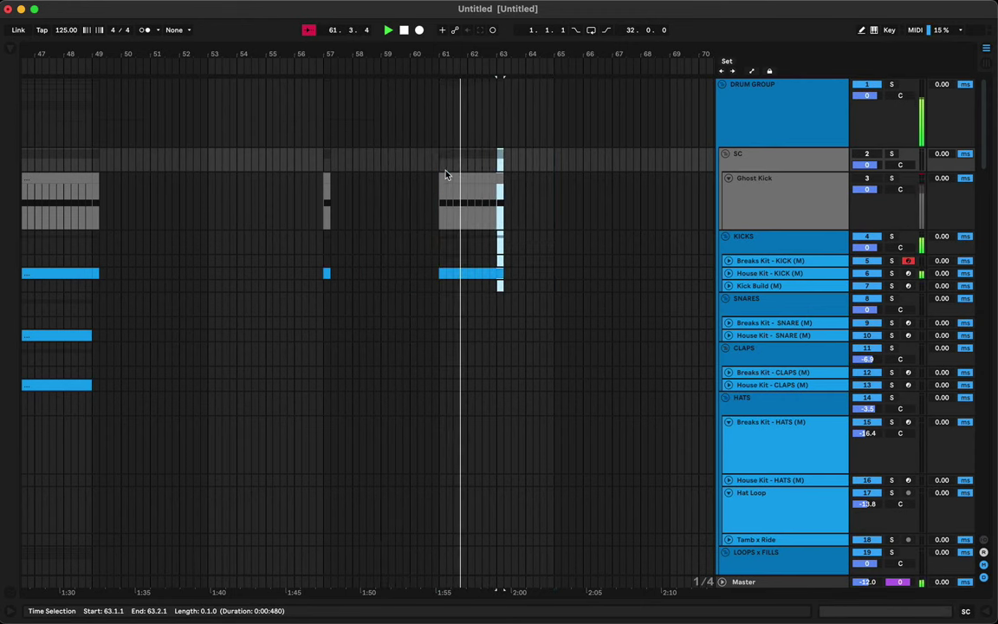
key(super+d)
key(super+d)
key(super+d)
key(super+d)
key(super+d)
key(super+d)
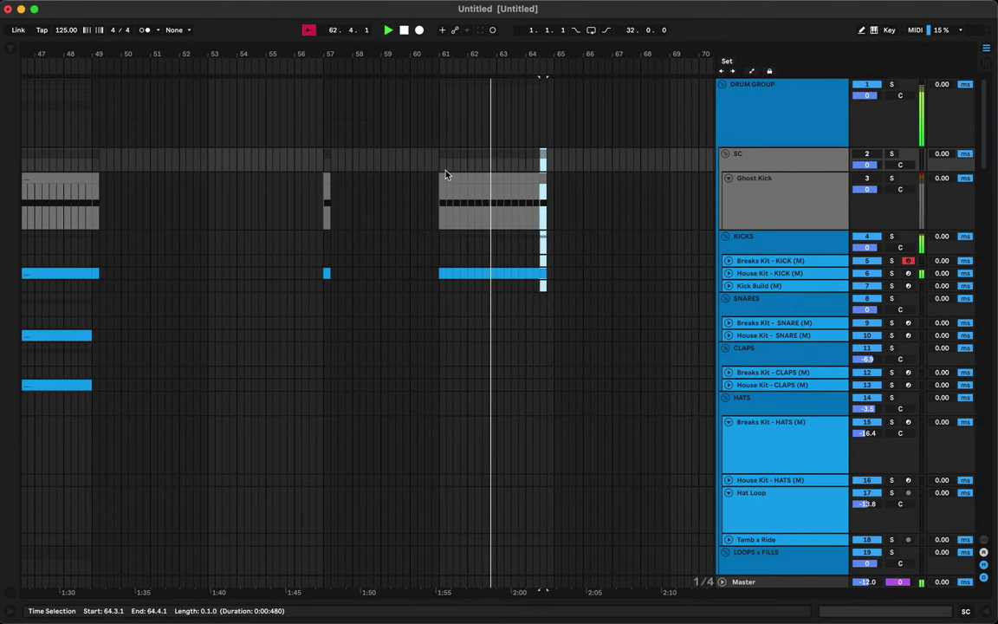
key(super+d)
key(super+d)
key(super+d)
key(super+d)
key(super+d)
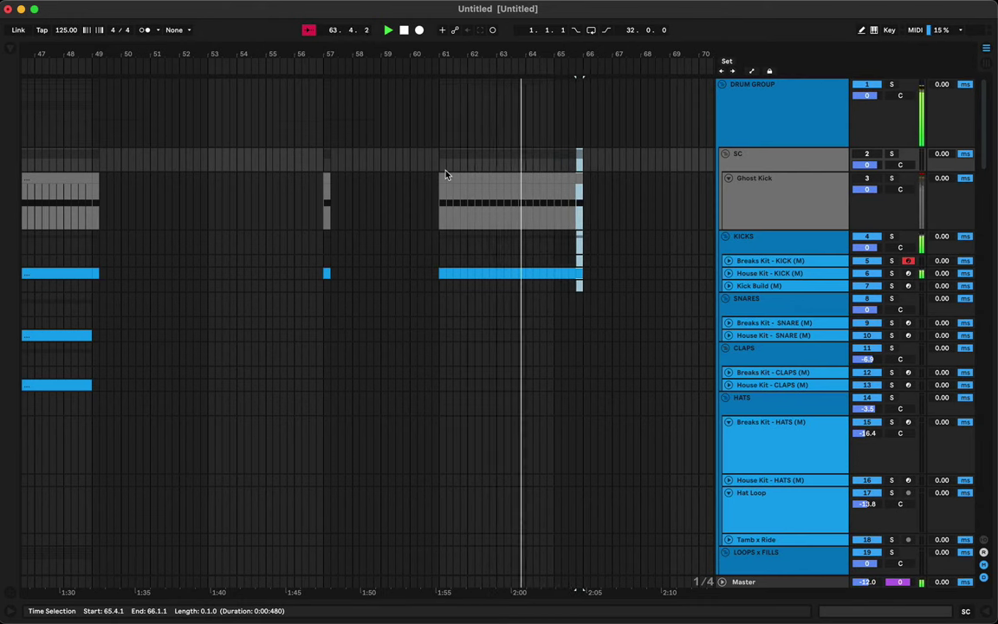
key(super+d)
key(super+d)
key(super+d)
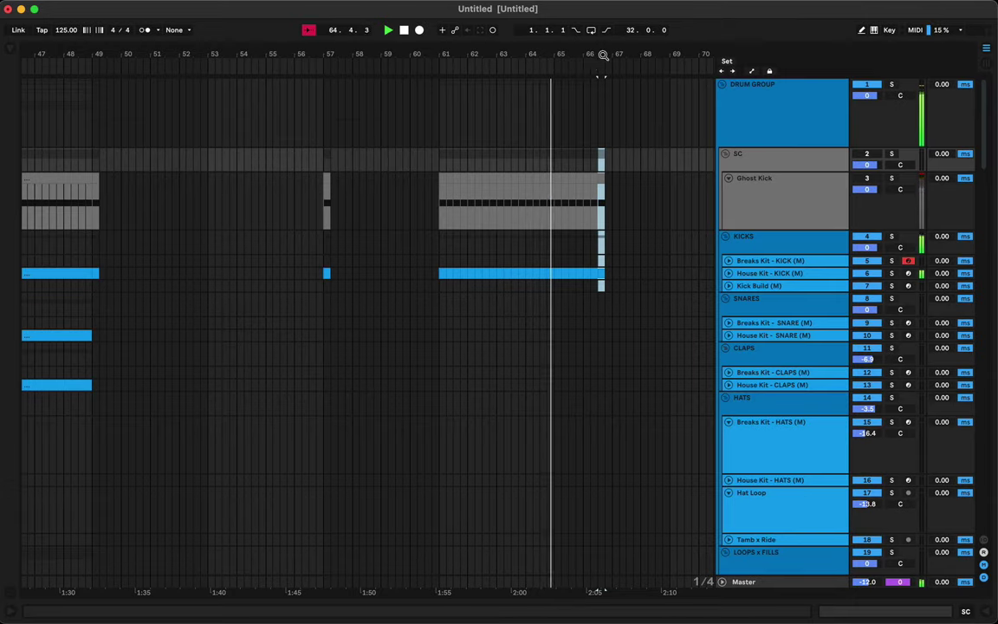
drag(603, 55, 511, 56)
key(super+d)
key(super+d)
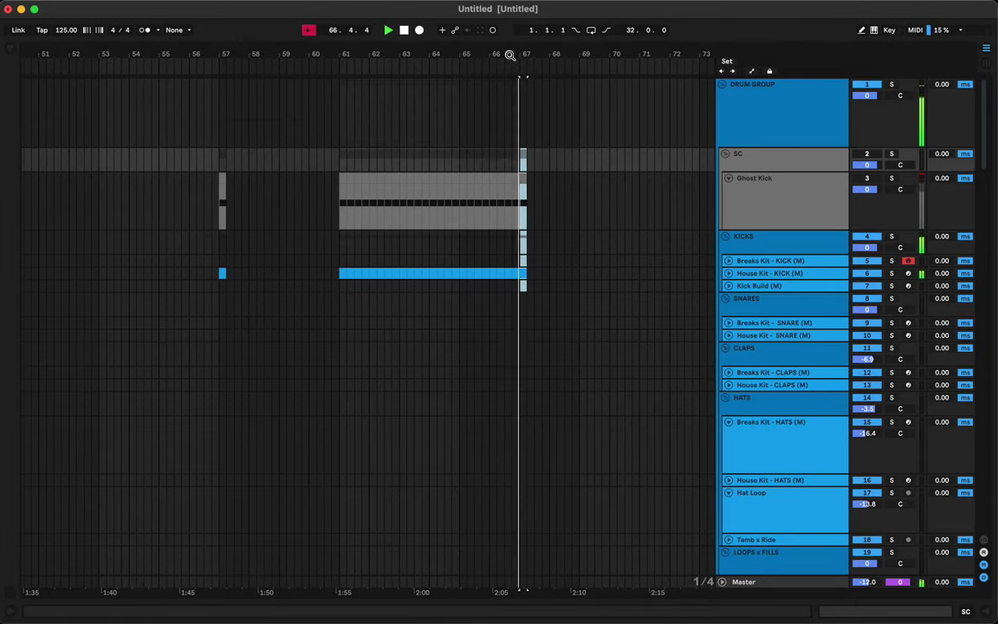
Step: Place one-beat ghost and house kicks on beats 1 and 3 of bar 68 and play the result
drag(544, 195, 569, 194)
key(super+d)
key(space)
key(super+d)
click(553, 176)
key(space)
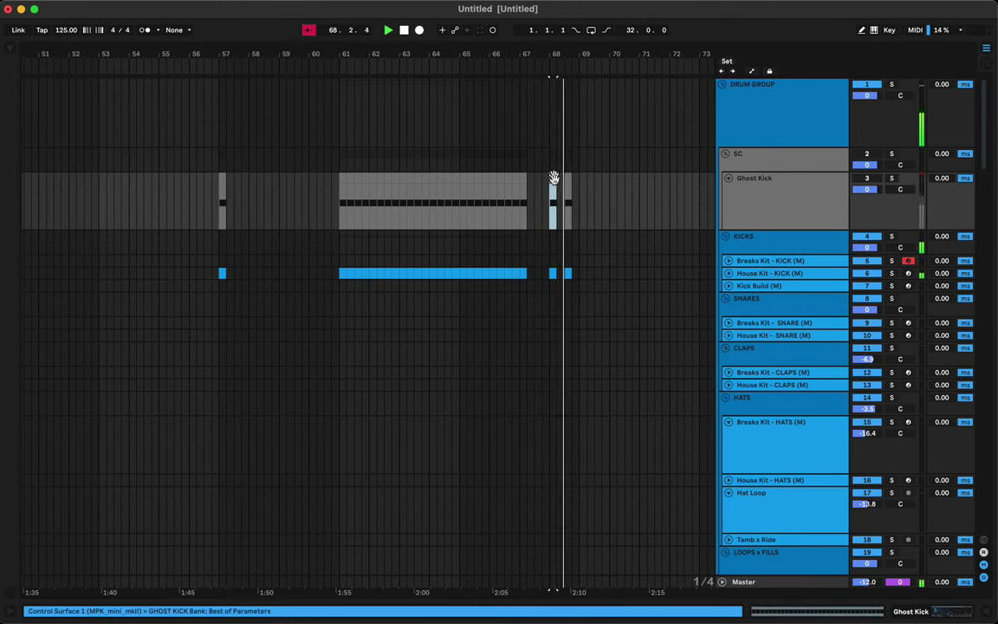
Step: Play from bar 57 and copy the Crash - House clip from bar 57 to bar 61
key(space)
click(216, 184)
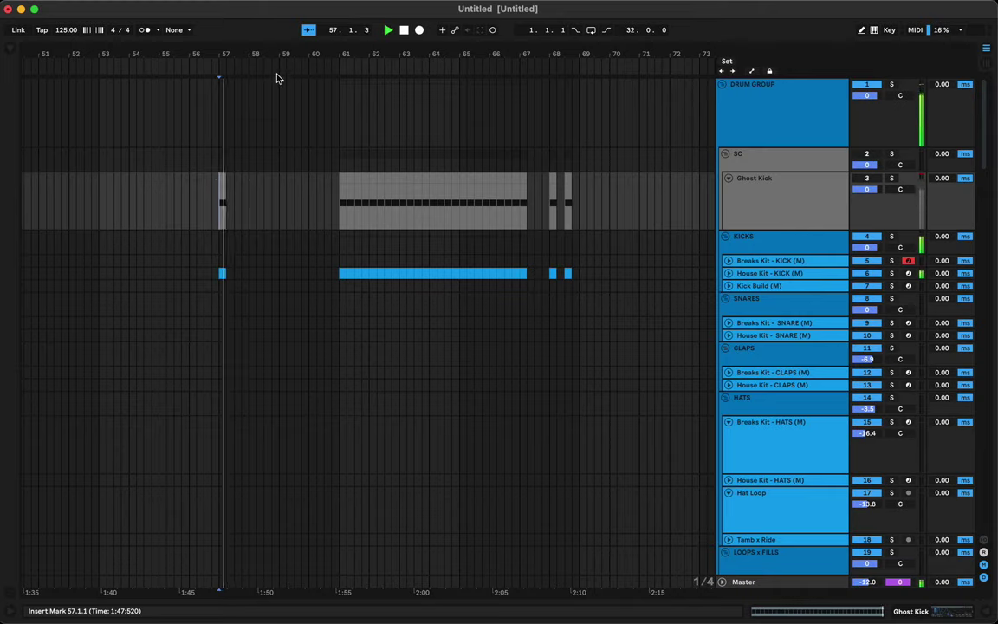
drag(277, 79, 286, 52)
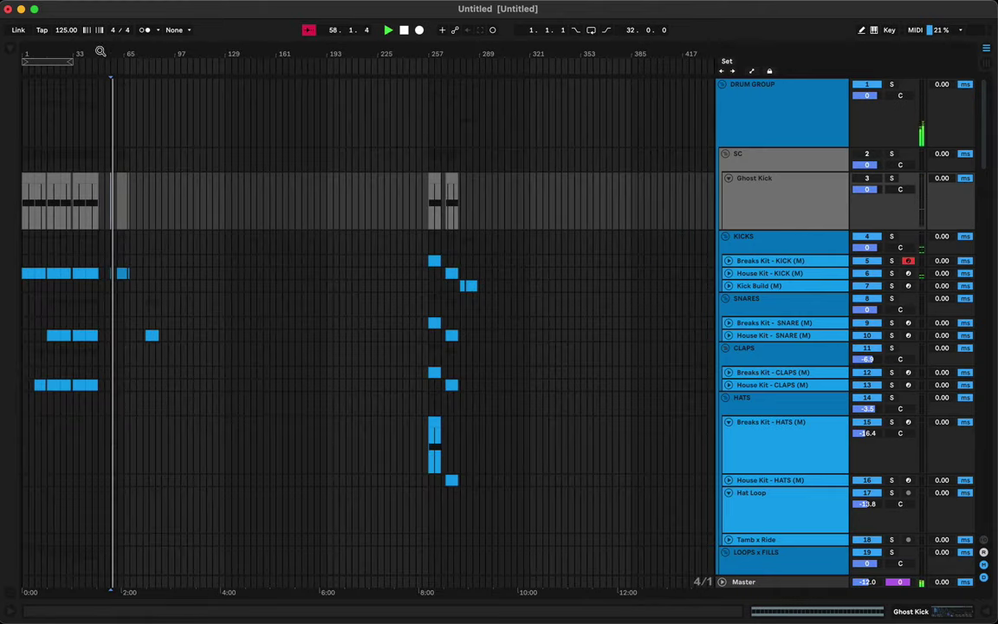
drag(101, 51, 397, 250)
scroll(410, 254, down, 6)
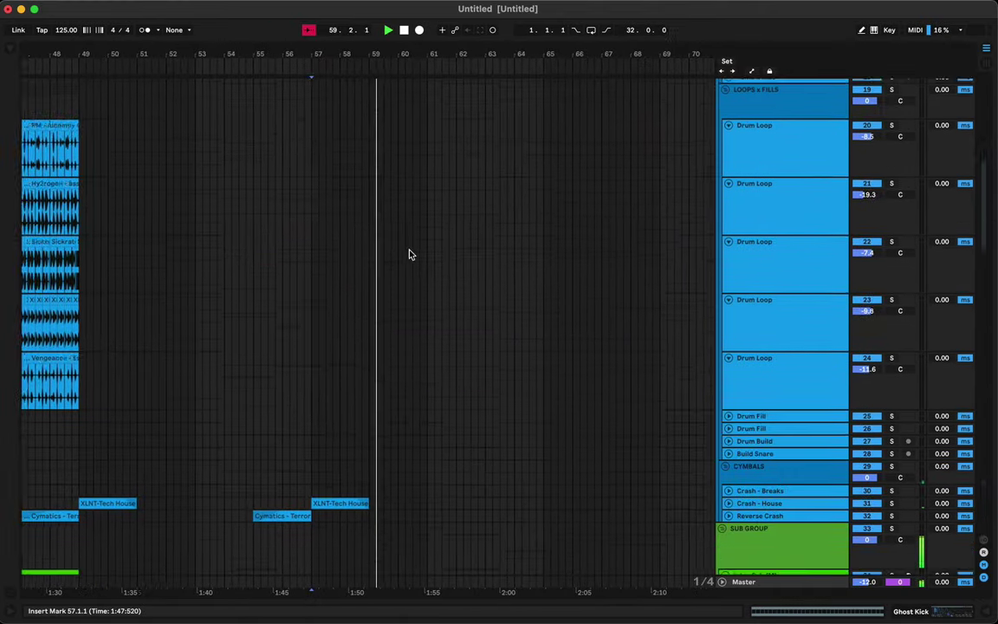
scroll(389, 260, down, 5)
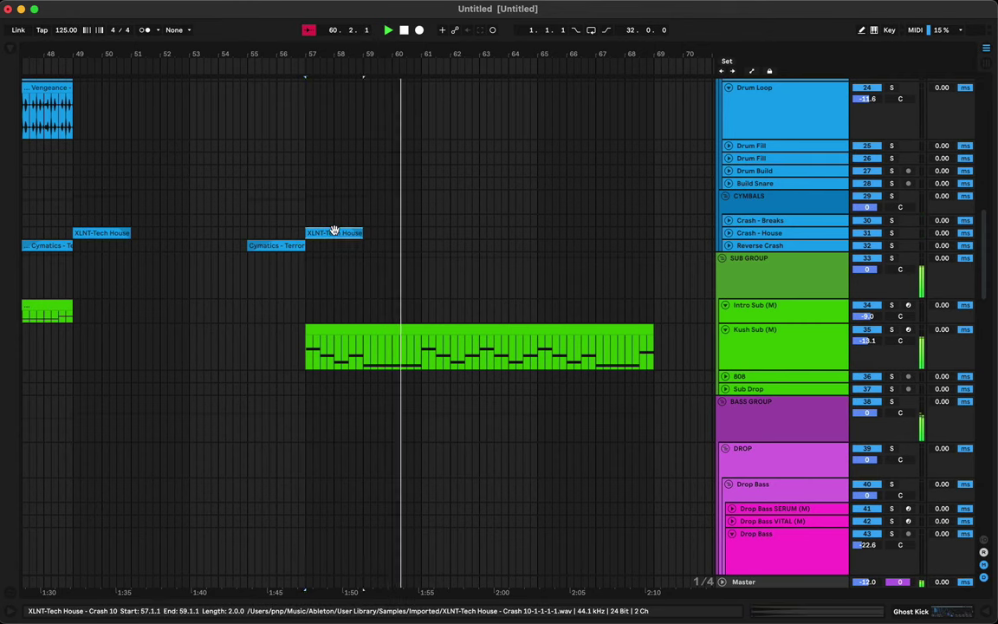
drag(334, 230, 475, 233)
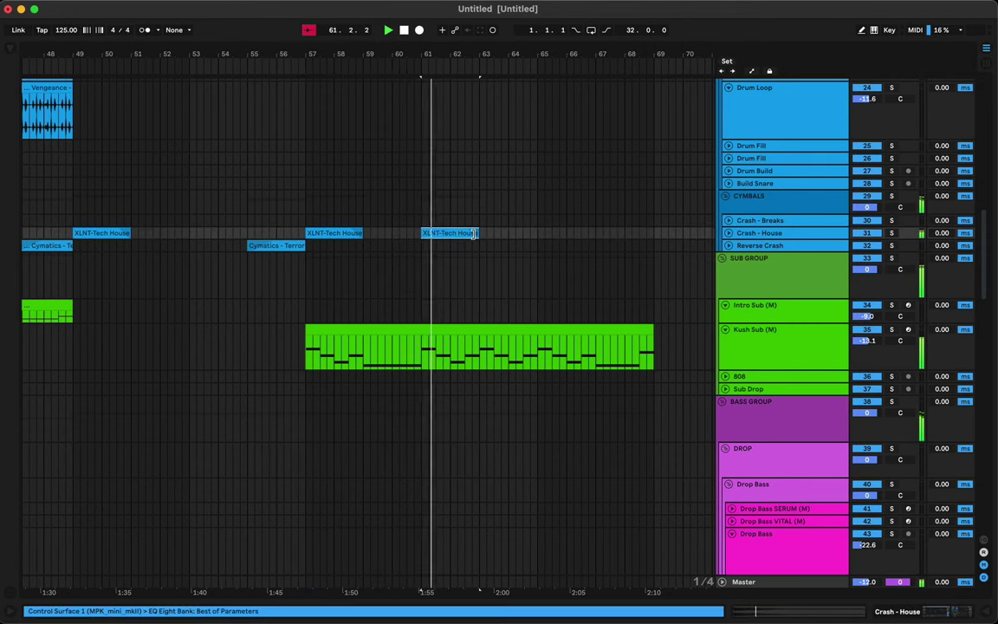
Step: Shorten the Crash - House clip at bar 57 to one beat and play it back
drag(360, 233, 310, 233)
key(space)
key(space)
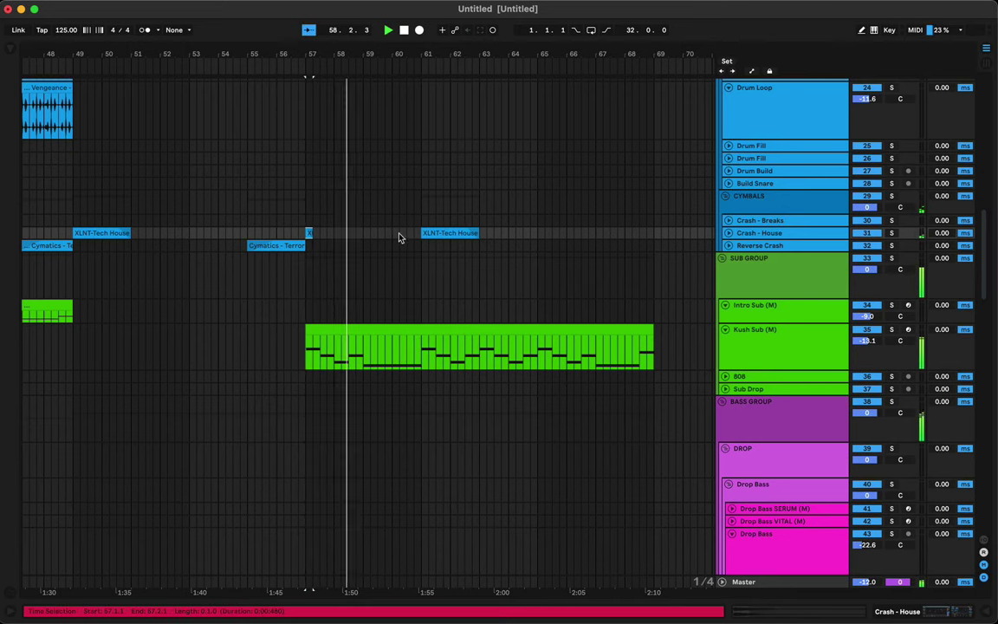
click(466, 234)
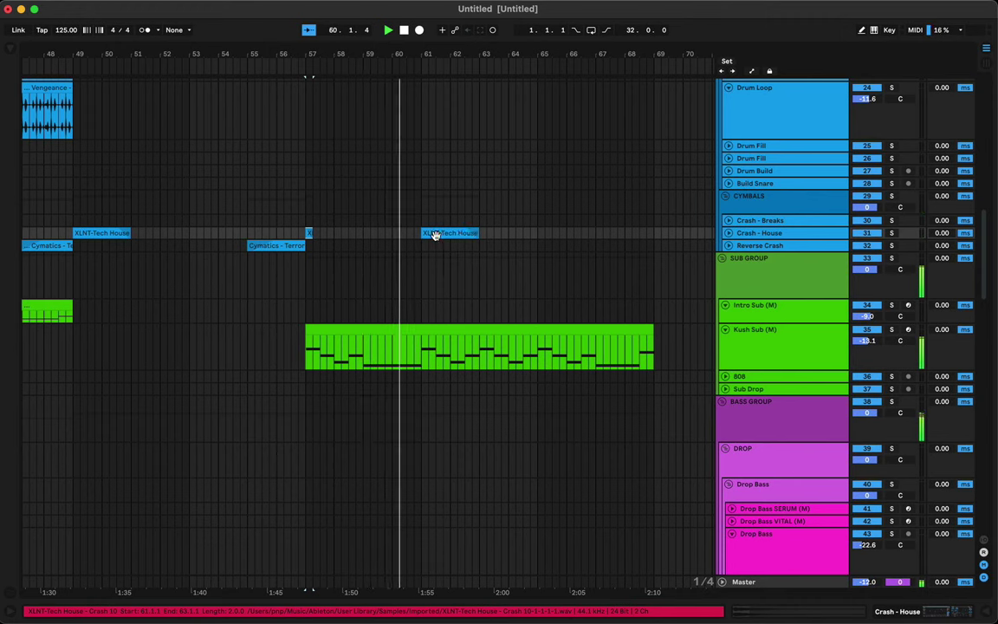
Step: Copy the one-beat Crash - House clip from bar 57 and position the copy at the start of bar 67
click(308, 233)
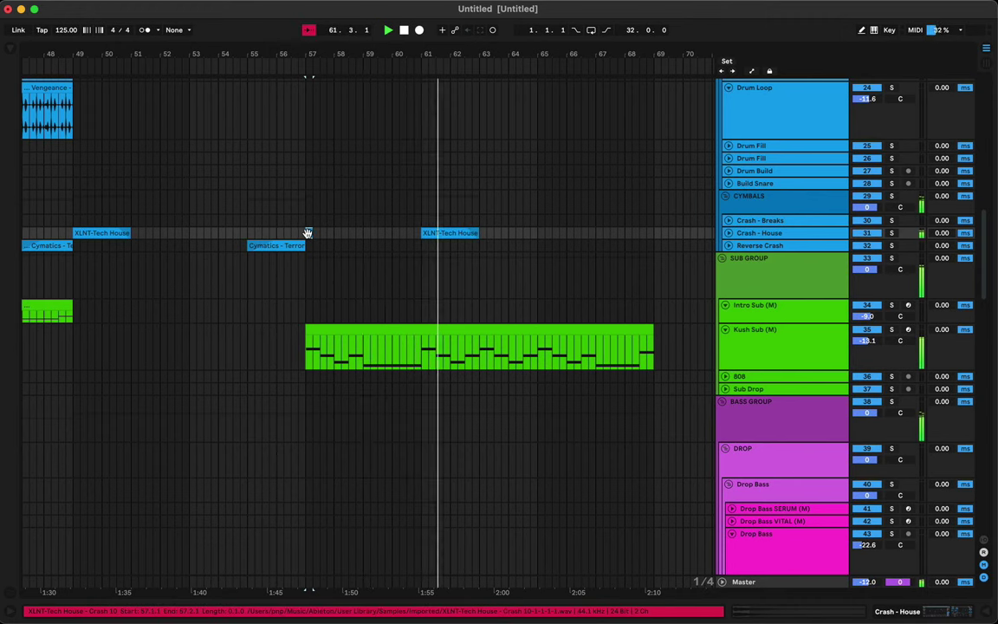
drag(308, 233, 488, 246)
drag(548, 237, 539, 232)
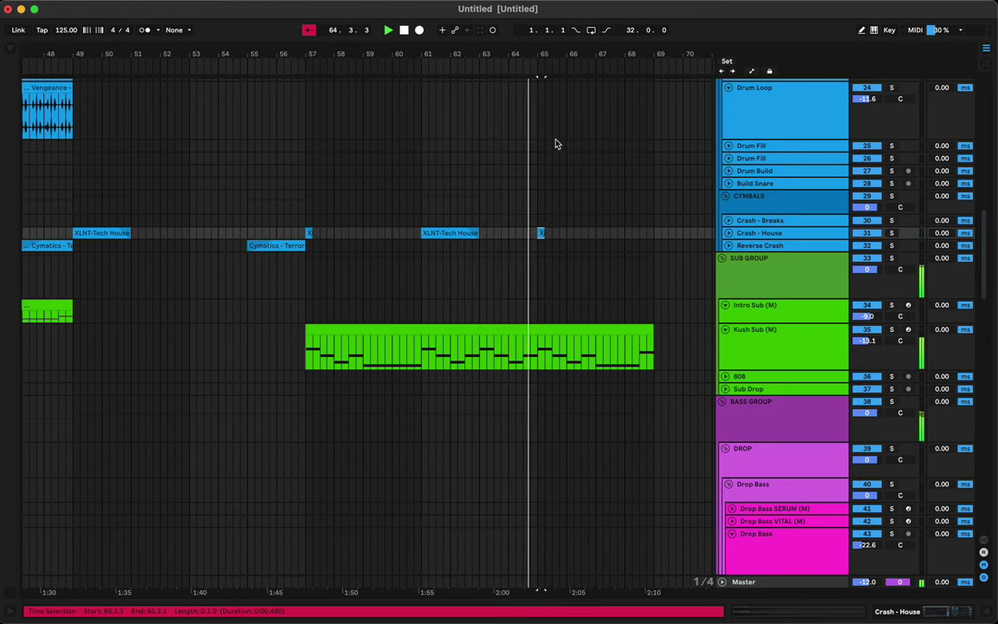
key(Right)
key(Right)
key(Right)
key(Right)
key(Right)
key(Right)
key(Right)
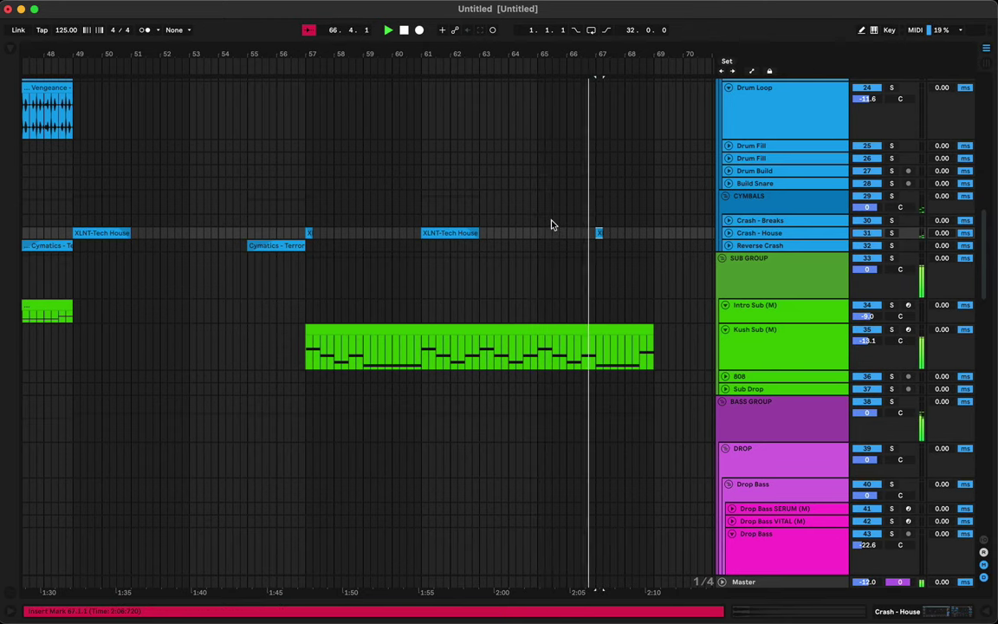
key(Right)
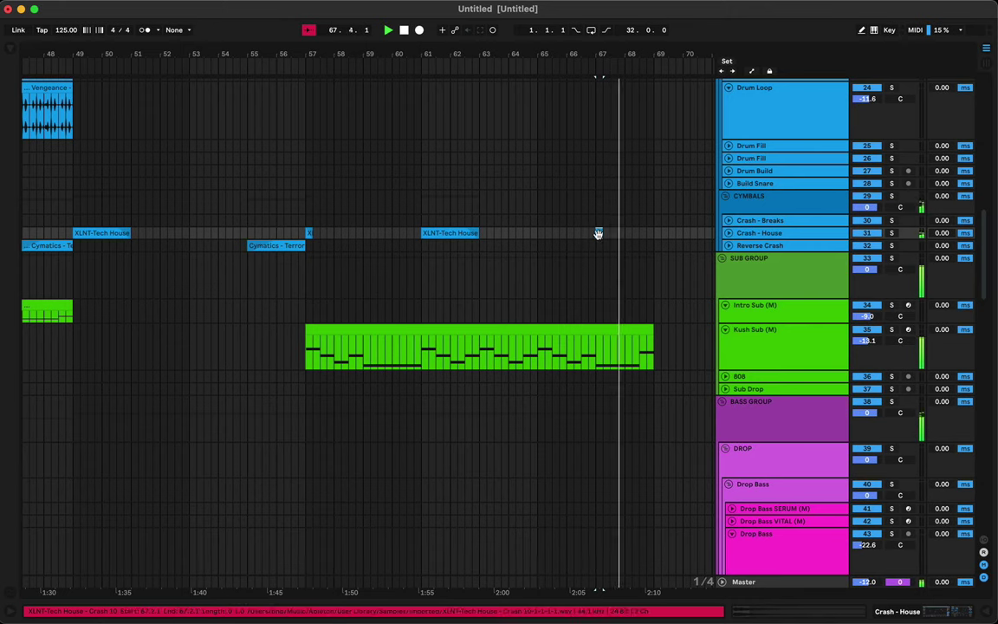
Step: Copy the short crash to beats 1 and 3 of bar 68, extend the bar 67 crash to one bar, and play it
drag(599, 234, 620, 234)
click(630, 233)
click(598, 234)
key(space)
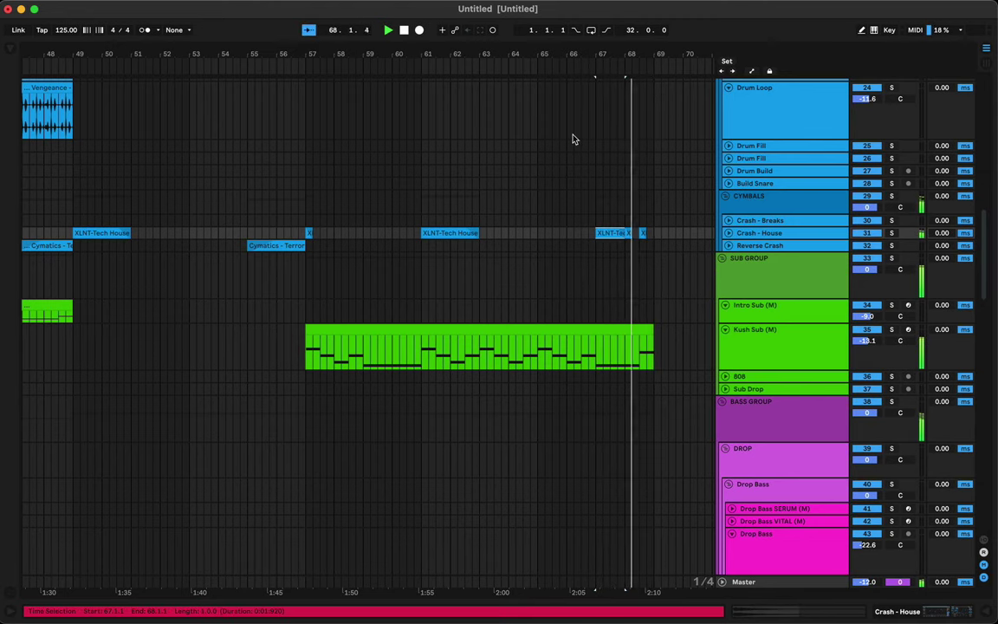
drag(490, 56, 490, 48)
key(space)
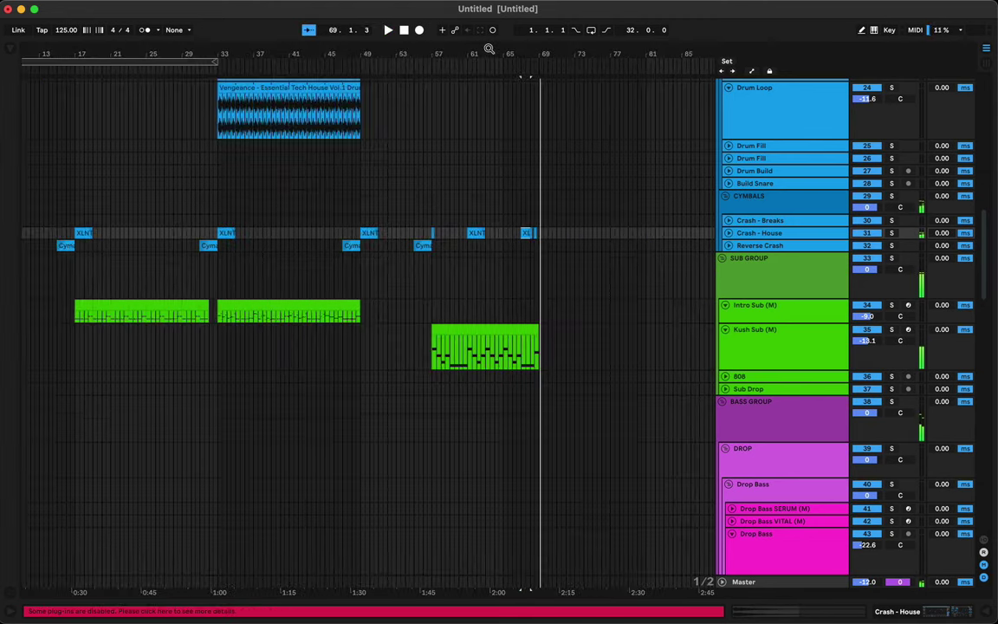